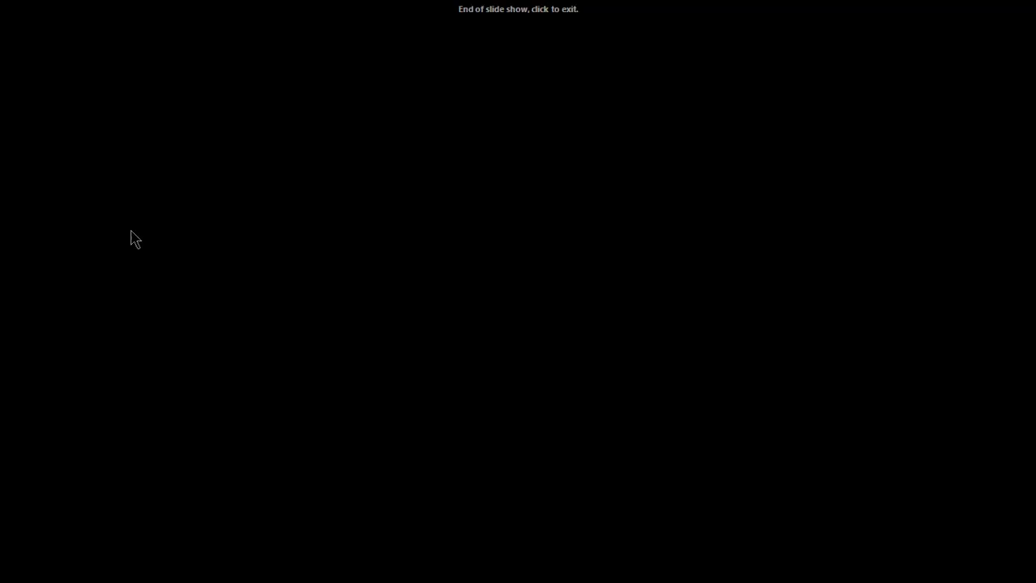
- Exit the finished timeline slide show back to the blank starting slide in Normal view
{"action": "left_click", "coordinate": [602, 433]}
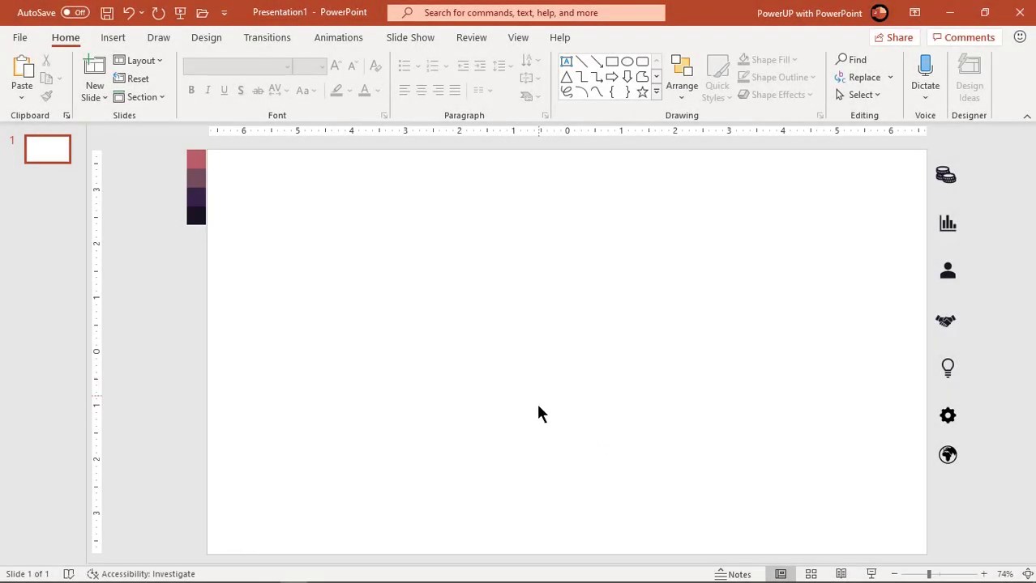
- Turn on the centre guides and eyedrop the top pink swatch as slide 1's solid background
{"action": "left_click", "coordinate": [517, 37]}
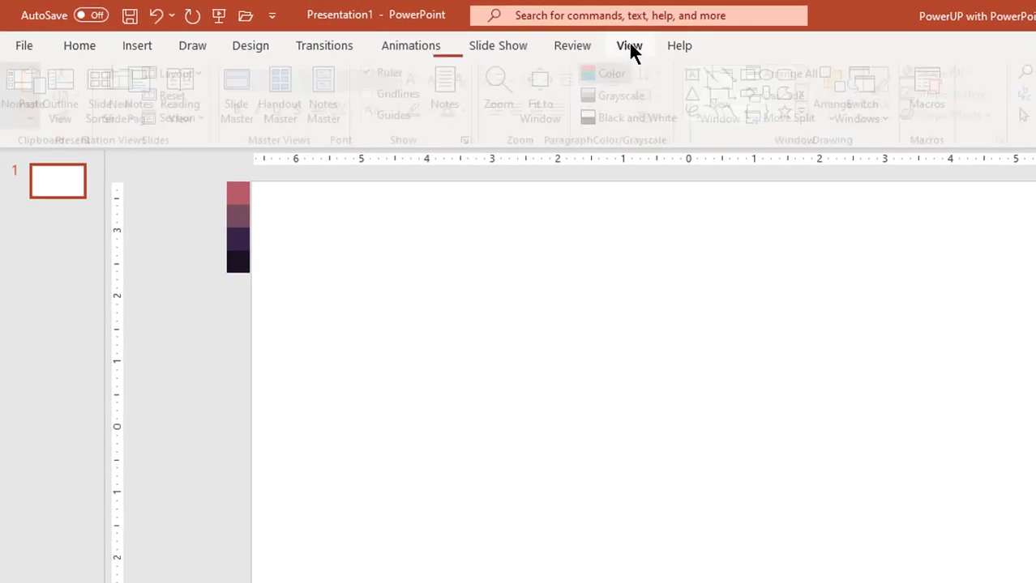
{"action": "left_click", "coordinate": [375, 115]}
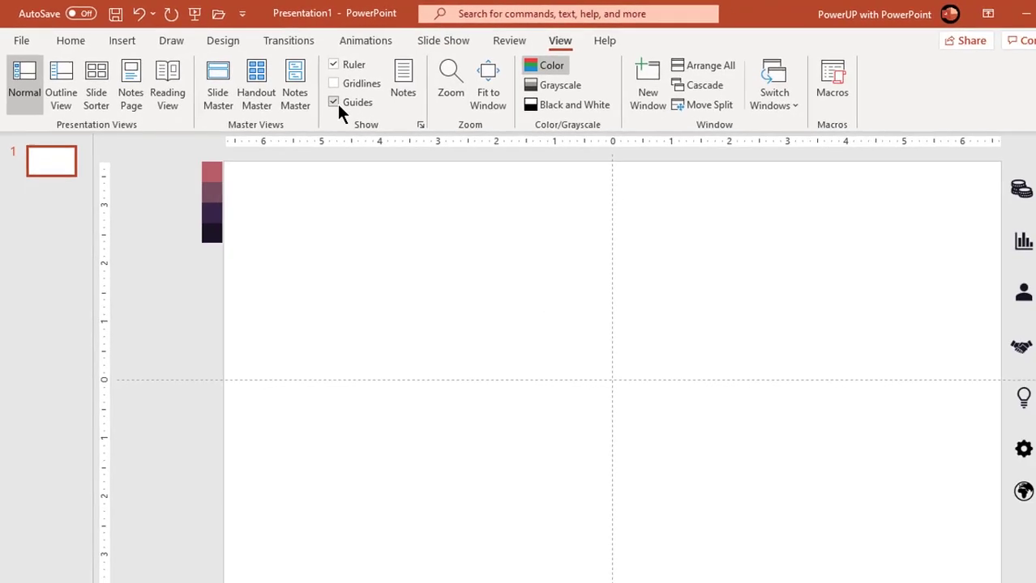
{"action": "right_click", "coordinate": [410, 247]}
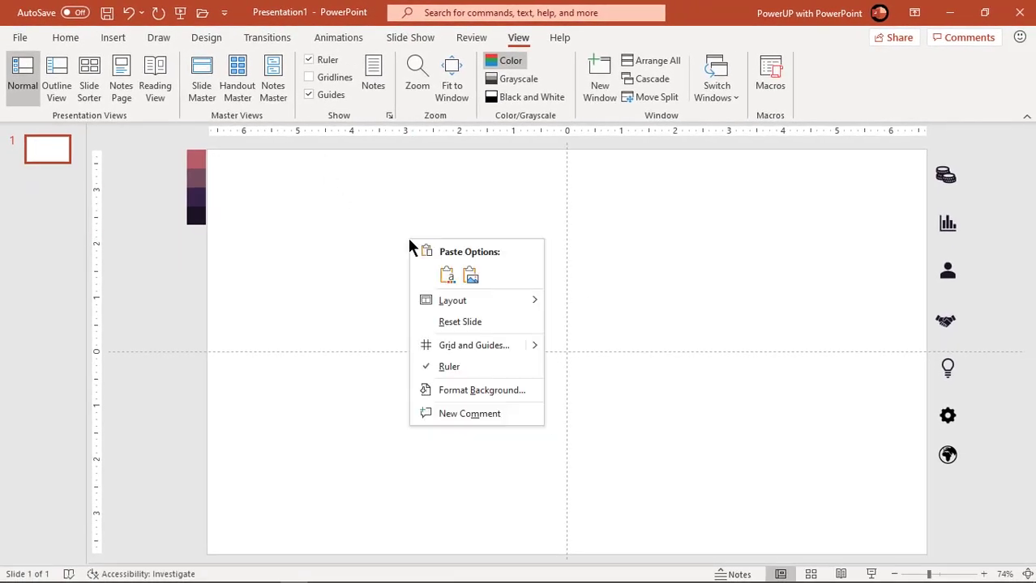
{"action": "left_click", "coordinate": [454, 387]}
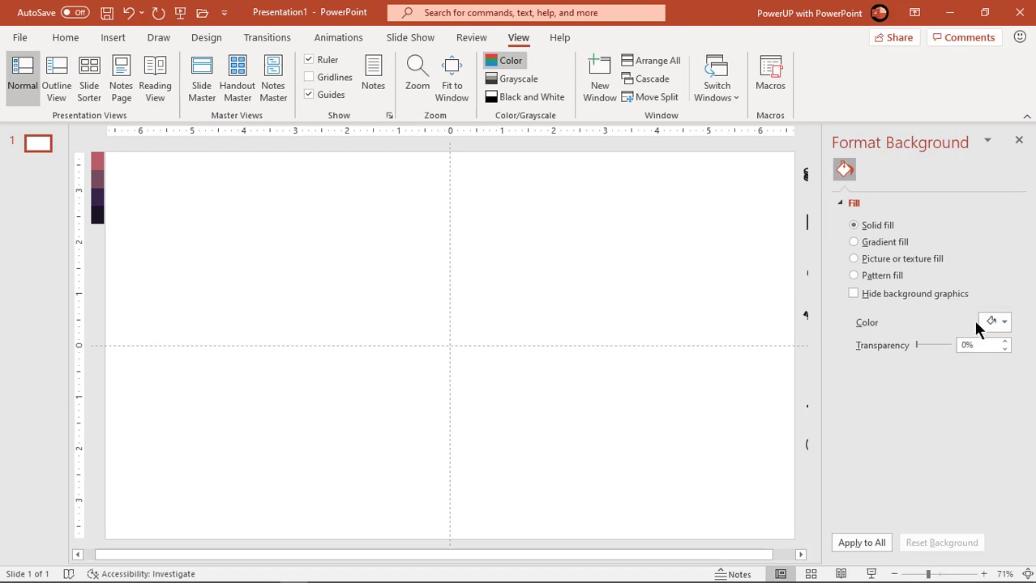
{"action": "left_click", "coordinate": [999, 324]}
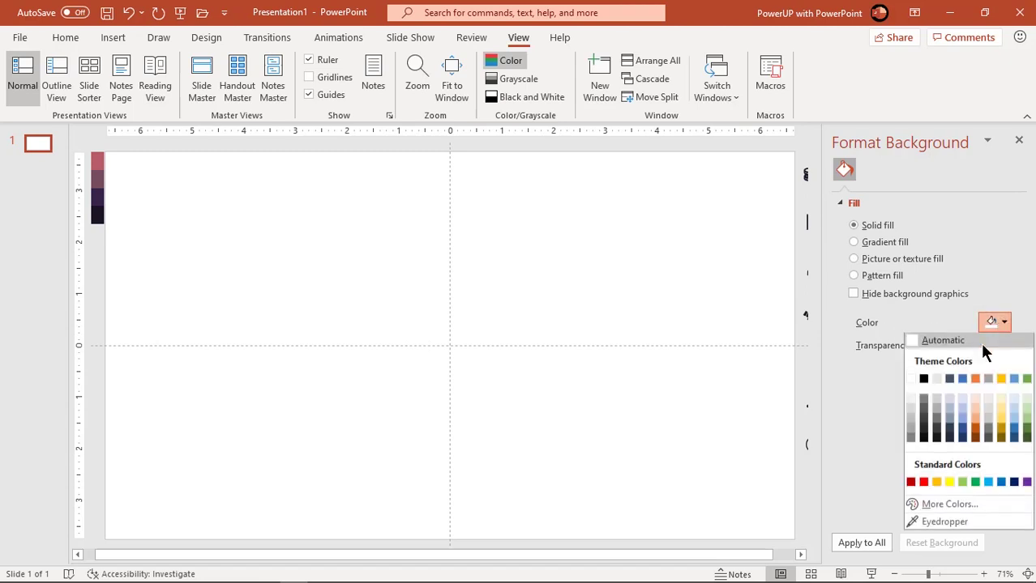
{"action": "left_click", "coordinate": [940, 523]}
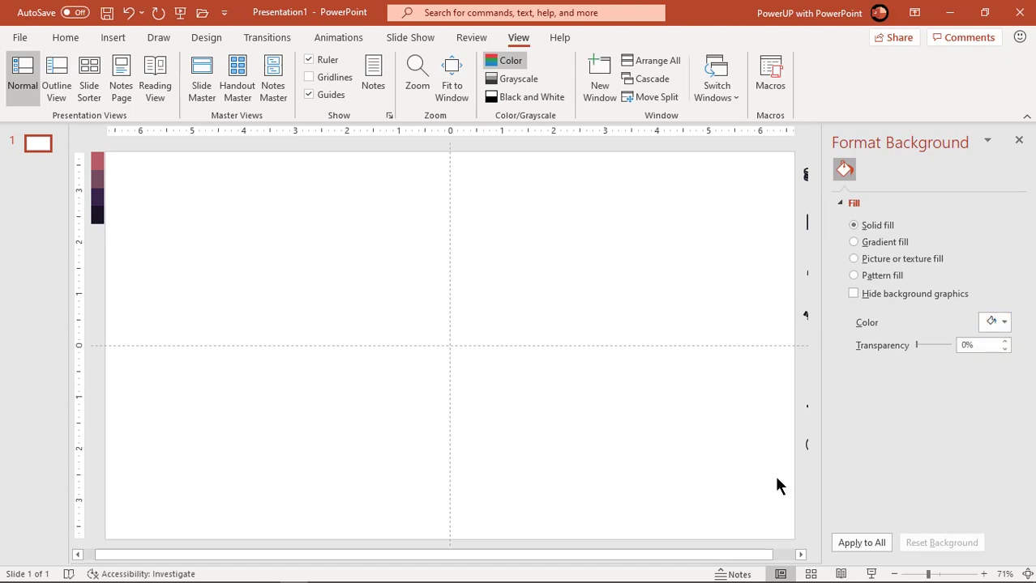
{"action": "left_click", "coordinate": [103, 161]}
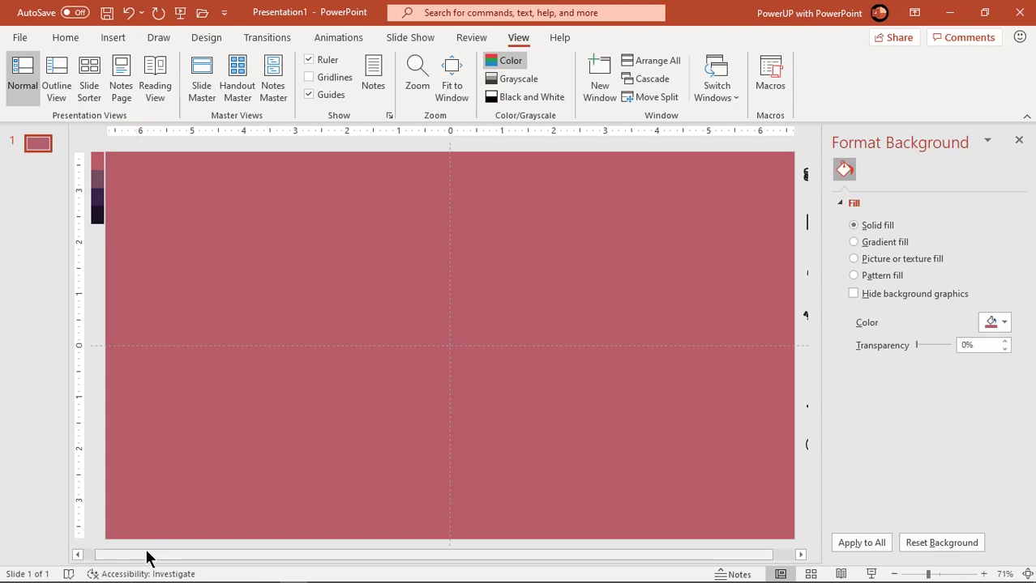
- Duplicate slide 1 and give the new slide 2 the mauve swatch background
{"action": "right_click", "coordinate": [44, 146]}
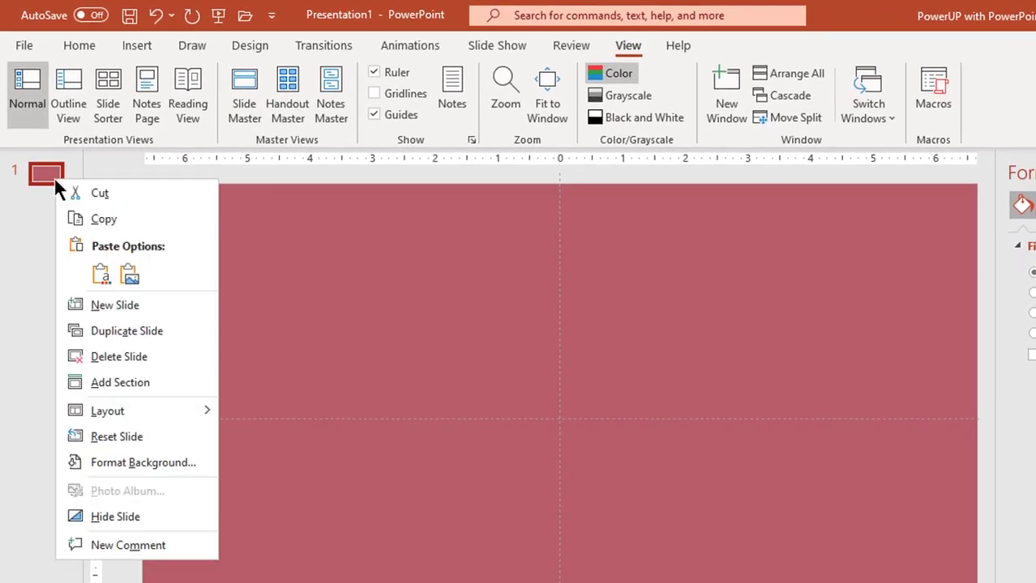
{"action": "left_click", "coordinate": [65, 331]}
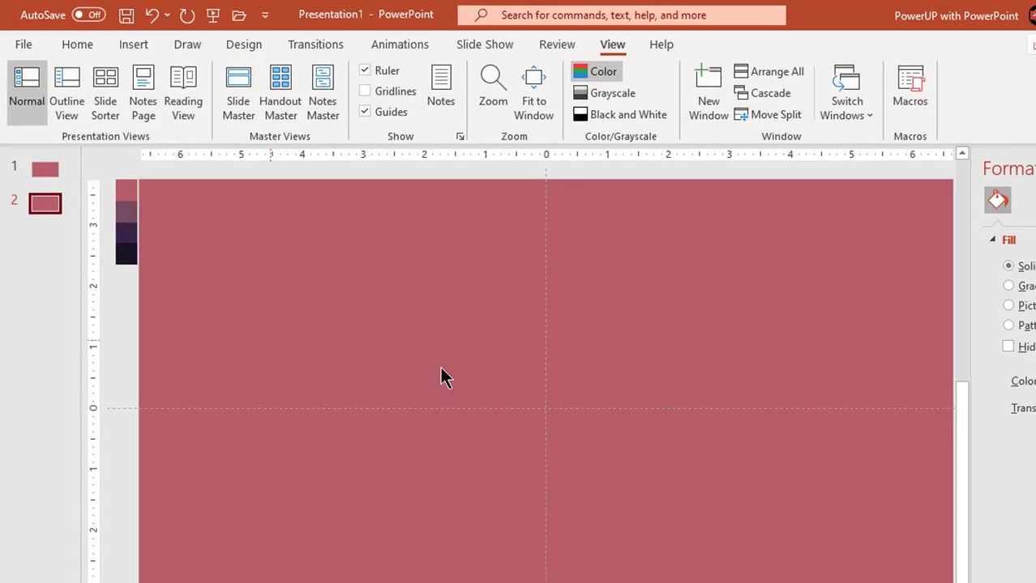
{"action": "left_click", "coordinate": [993, 323]}
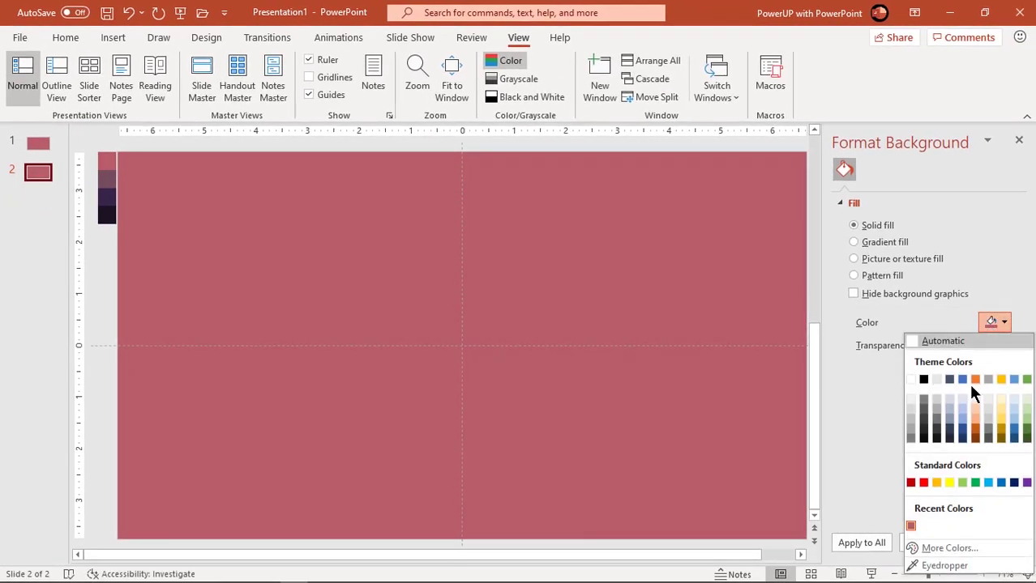
{"action": "left_click", "coordinate": [924, 565]}
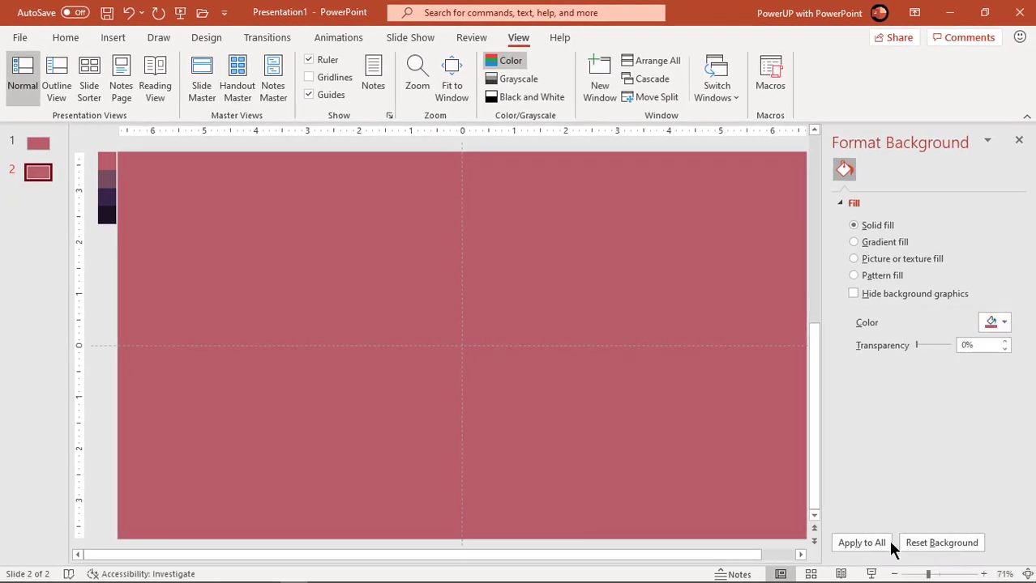
{"action": "left_click", "coordinate": [114, 176]}
- Duplicate slide 2 and give the new slide 3 the dark purple swatch background
{"action": "right_click", "coordinate": [40, 177]}
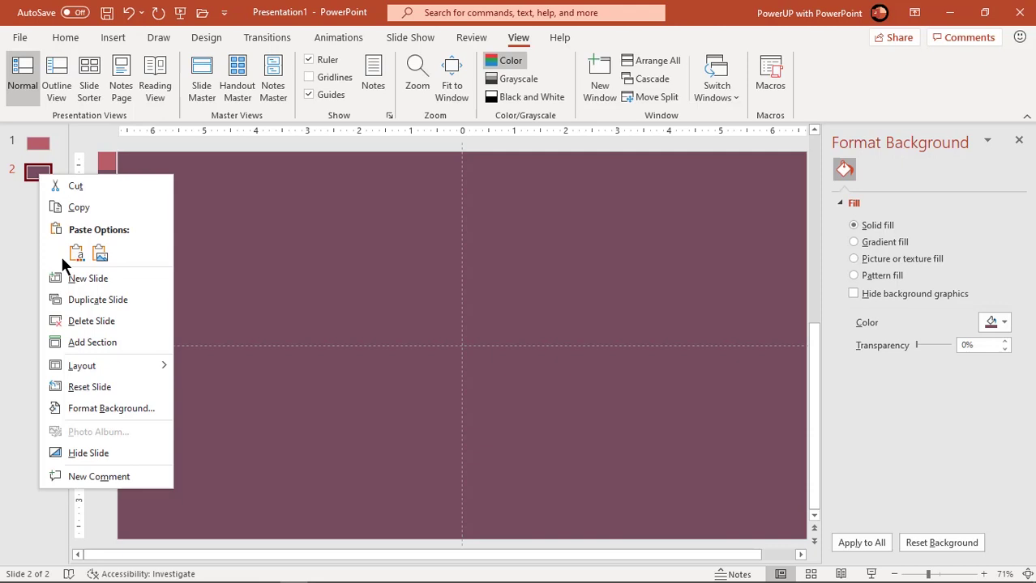
{"action": "left_click", "coordinate": [74, 302]}
{"action": "left_click", "coordinate": [990, 324]}
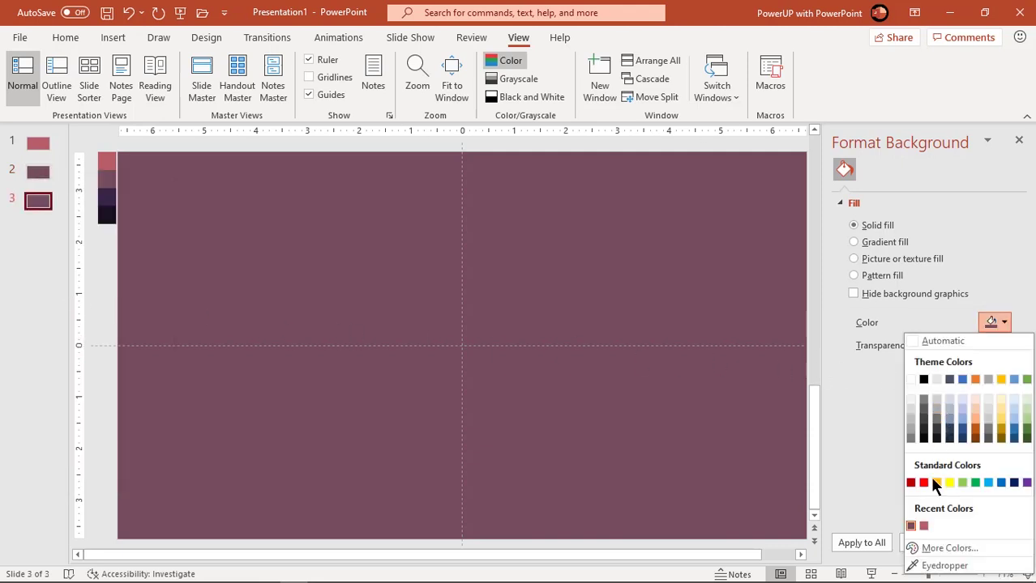
{"action": "left_click", "coordinate": [932, 565]}
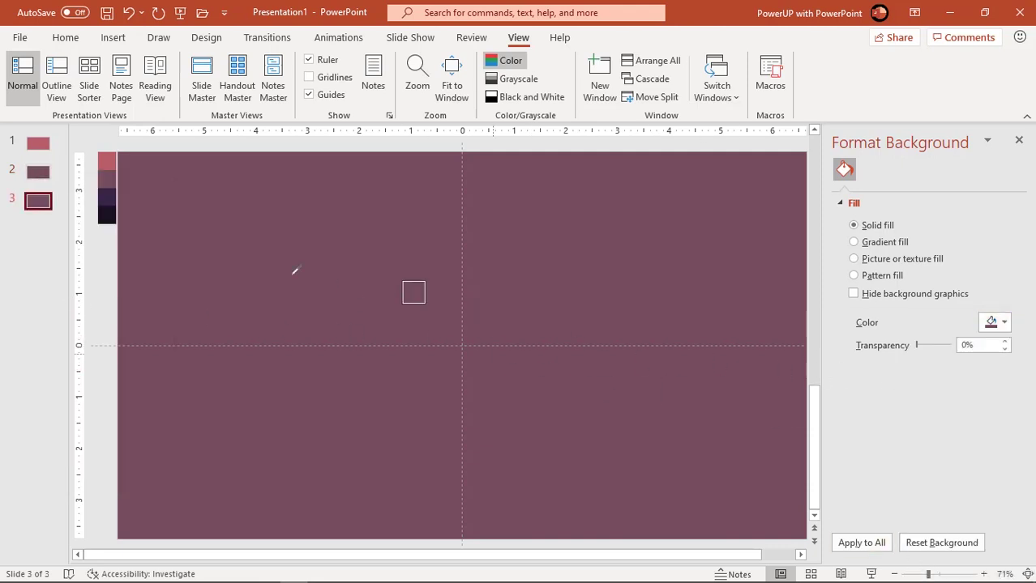
{"action": "left_click", "coordinate": [114, 194]}
- Duplicate slide 3 and give slide 4 the near-black swatch background
{"action": "right_click", "coordinate": [38, 201]}
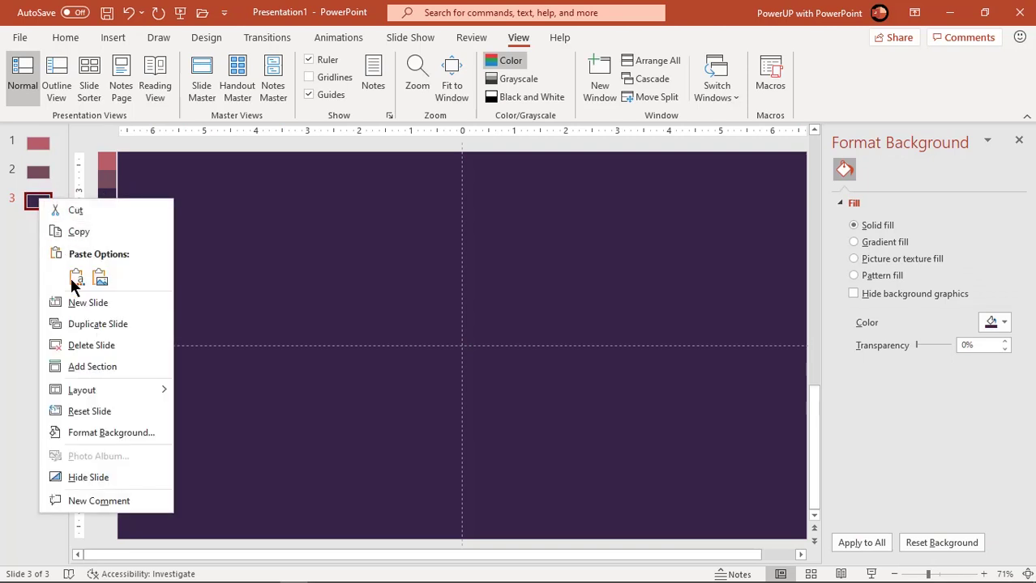
{"action": "left_click", "coordinate": [77, 326]}
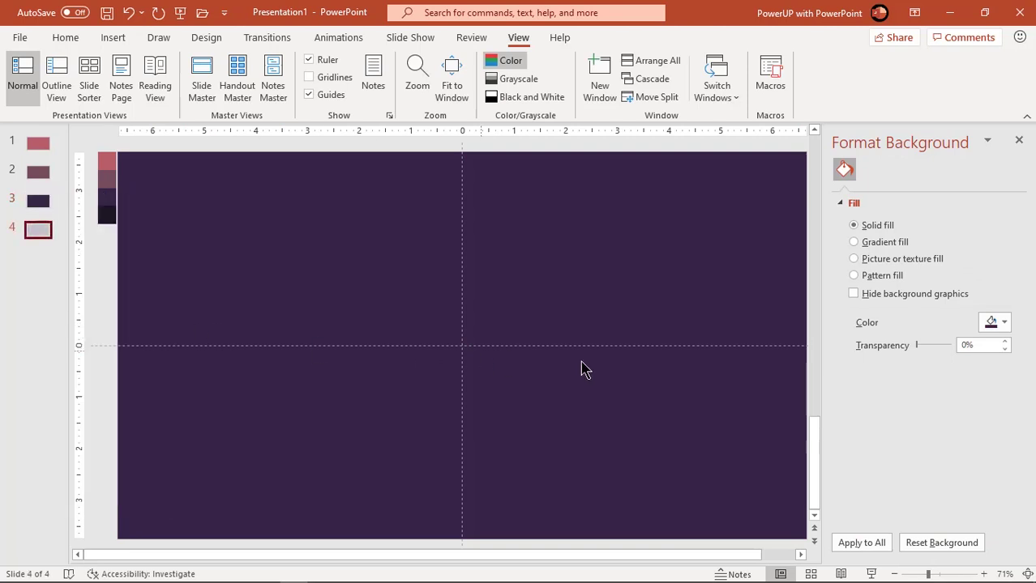
{"action": "left_click", "coordinate": [997, 322]}
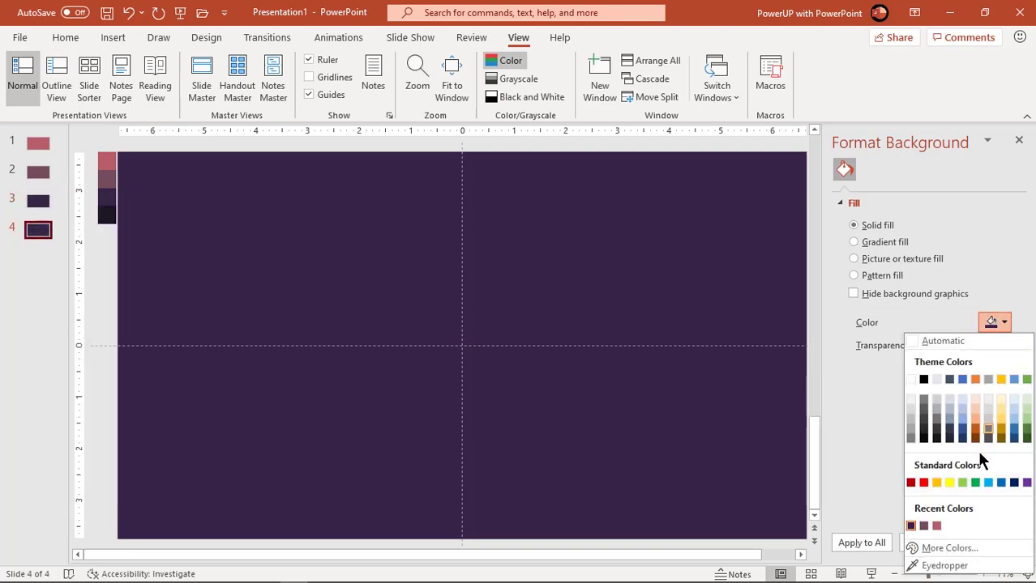
{"action": "left_click", "coordinate": [930, 564]}
{"action": "left_click", "coordinate": [115, 214]}
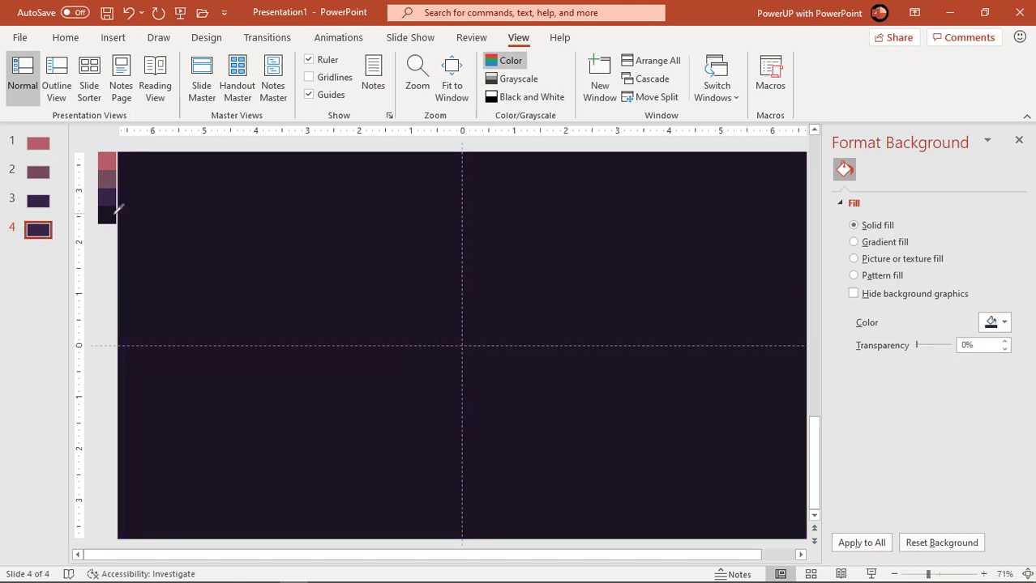
{"action": "left_click", "coordinate": [1019, 140]}
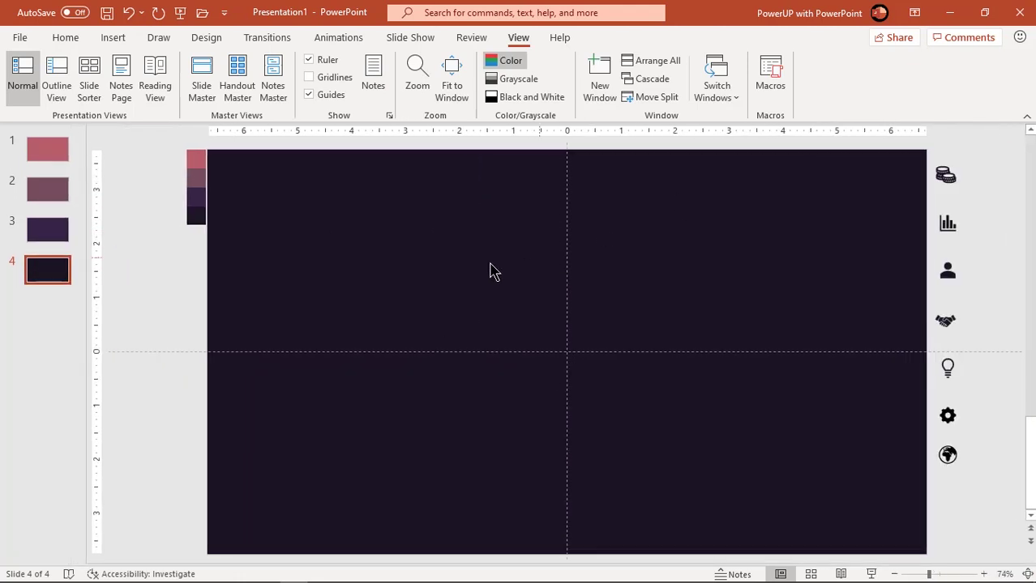
- On slide 1, draw a small oval circle near the top, centred on the vertical guide
{"action": "left_click", "coordinate": [51, 158]}
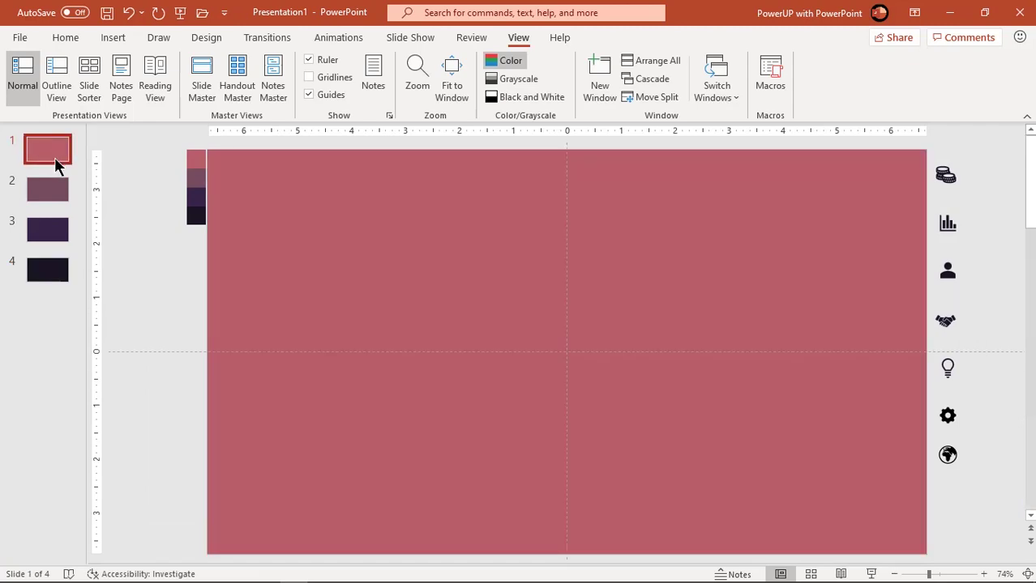
{"action": "left_click", "coordinate": [115, 41]}
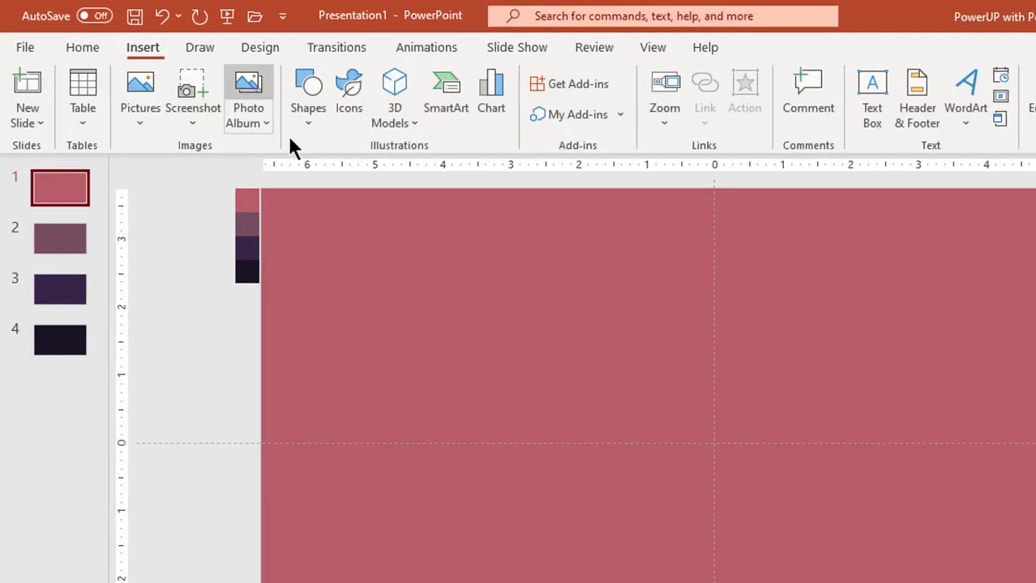
{"action": "left_click", "coordinate": [306, 122]}
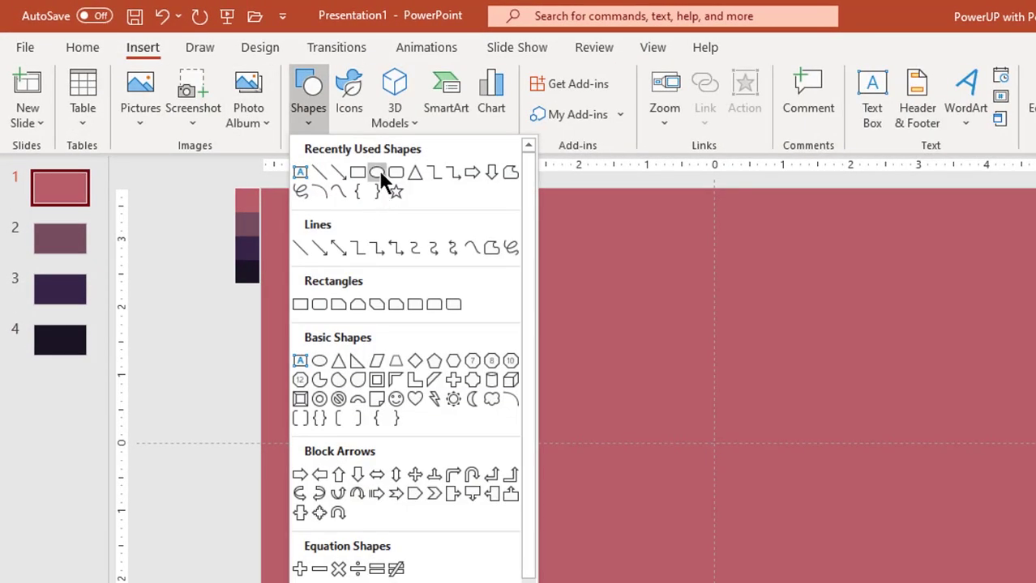
{"action": "left_click", "coordinate": [377, 173]}
{"action": "left_click_drag", "start_coordinate": [680, 298], "coordinate": [739, 349]}
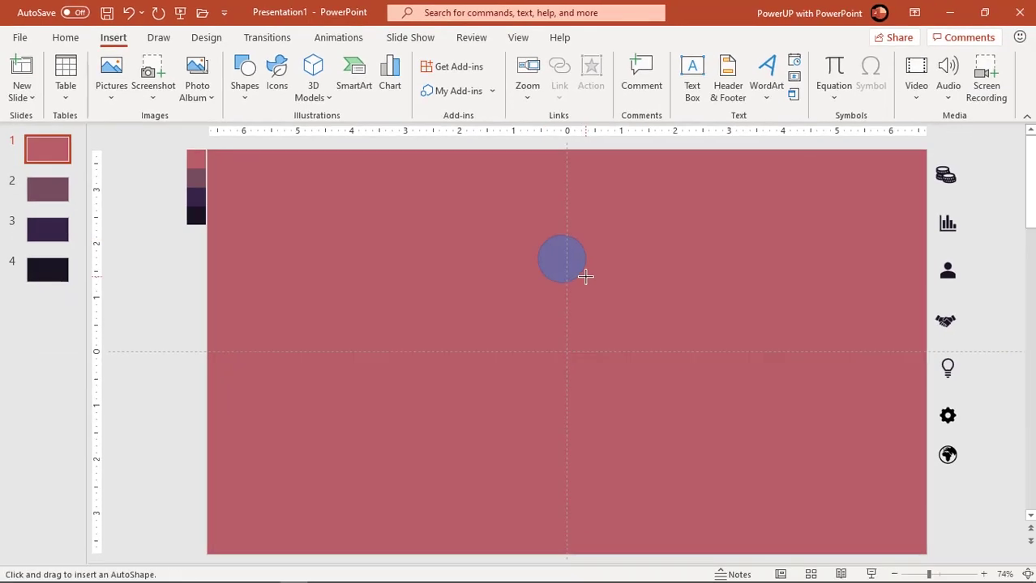
{"action": "left_click_drag", "start_coordinate": [563, 265], "coordinate": [569, 267]}
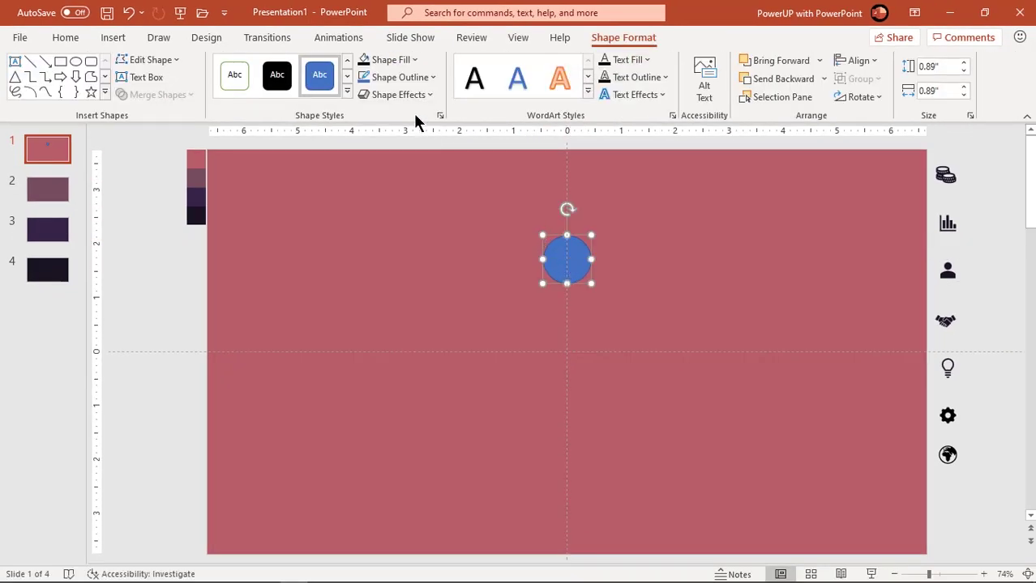
- Give the circle a white 3 pt outline and no fill
{"action": "left_click", "coordinate": [402, 78]}
{"action": "left_click", "coordinate": [370, 112]}
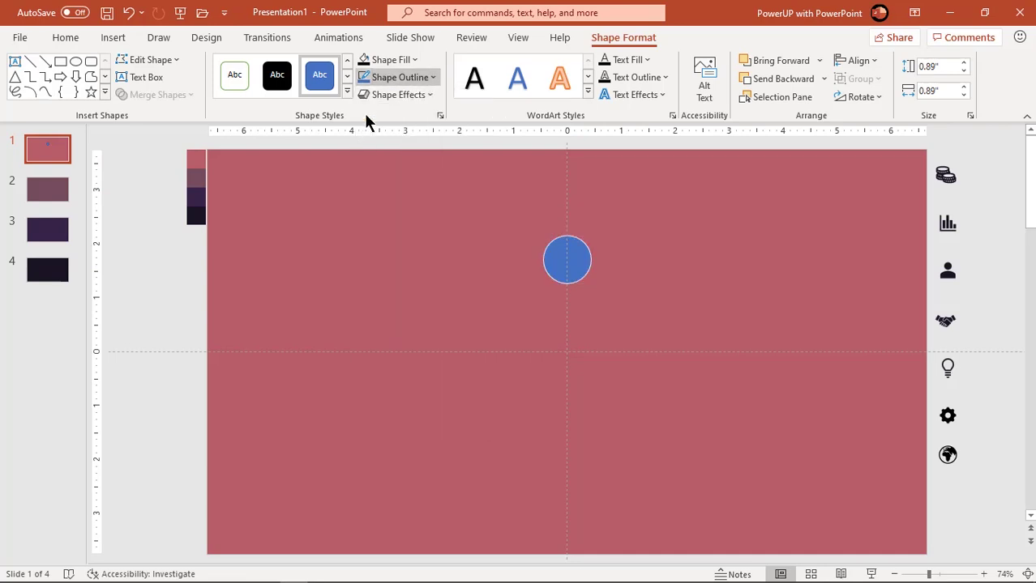
{"action": "left_click", "coordinate": [409, 80]}
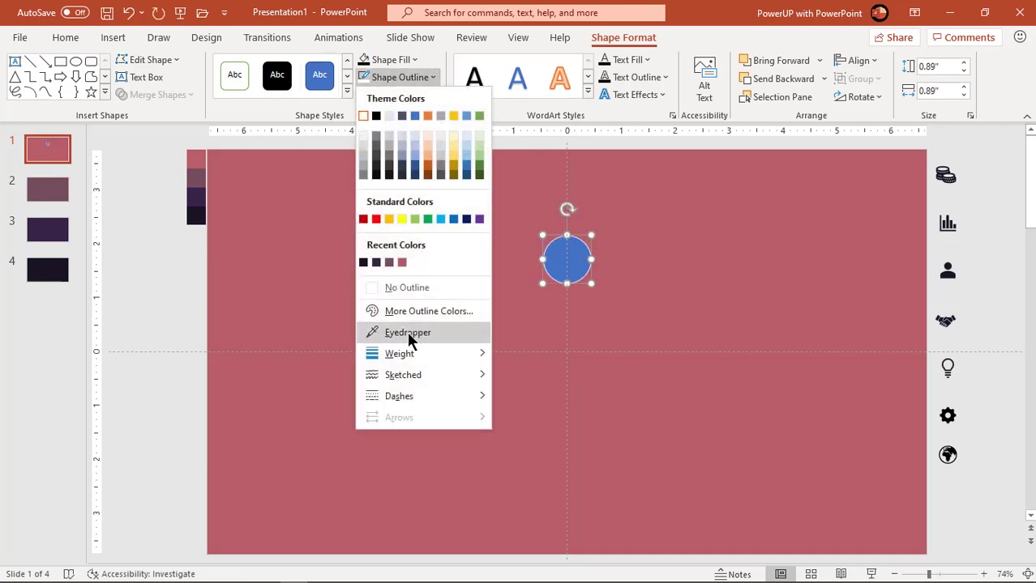
{"action": "mouse_move", "coordinate": [407, 354]}
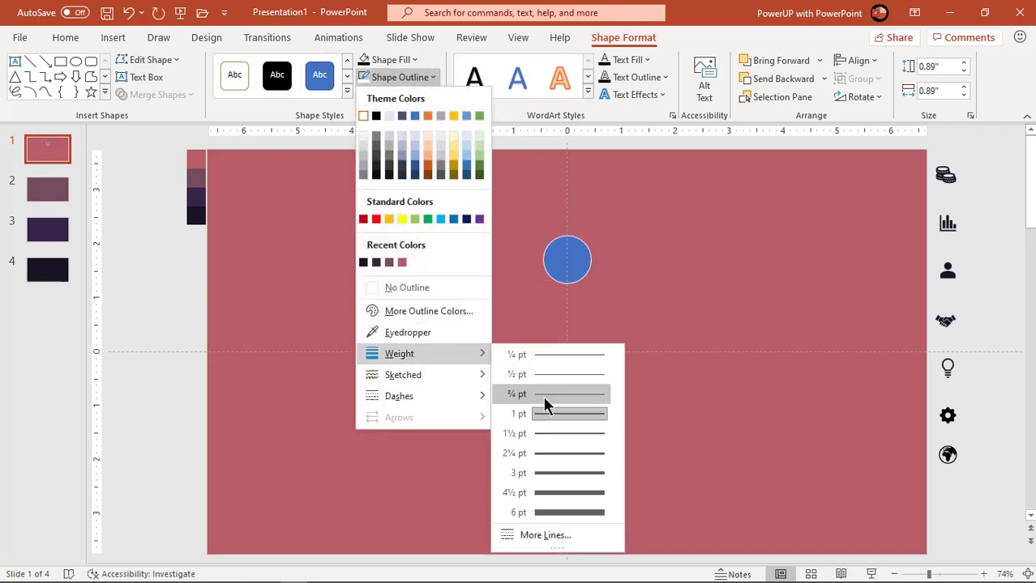
{"action": "left_click", "coordinate": [561, 473]}
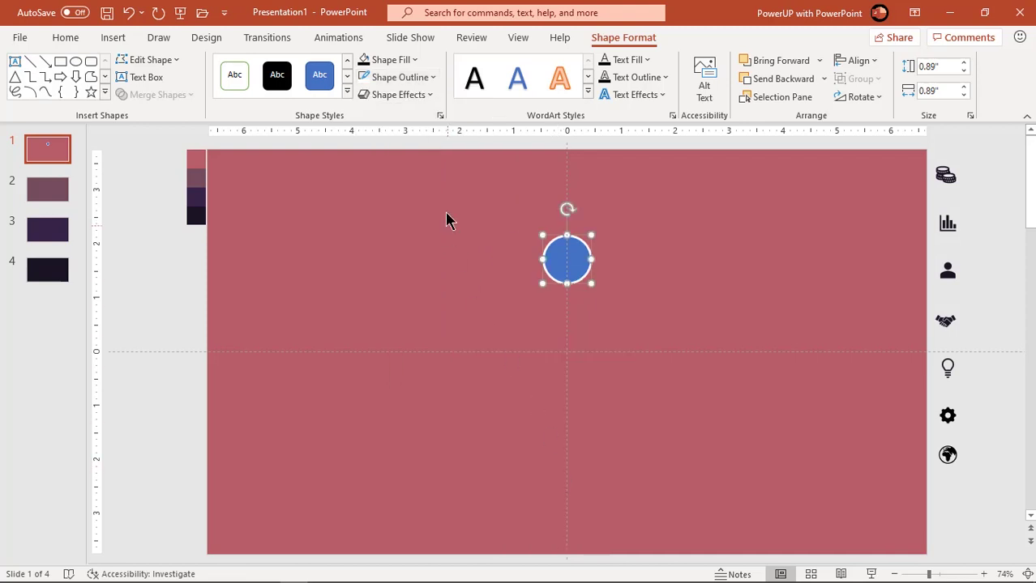
{"action": "left_click", "coordinate": [401, 59]}
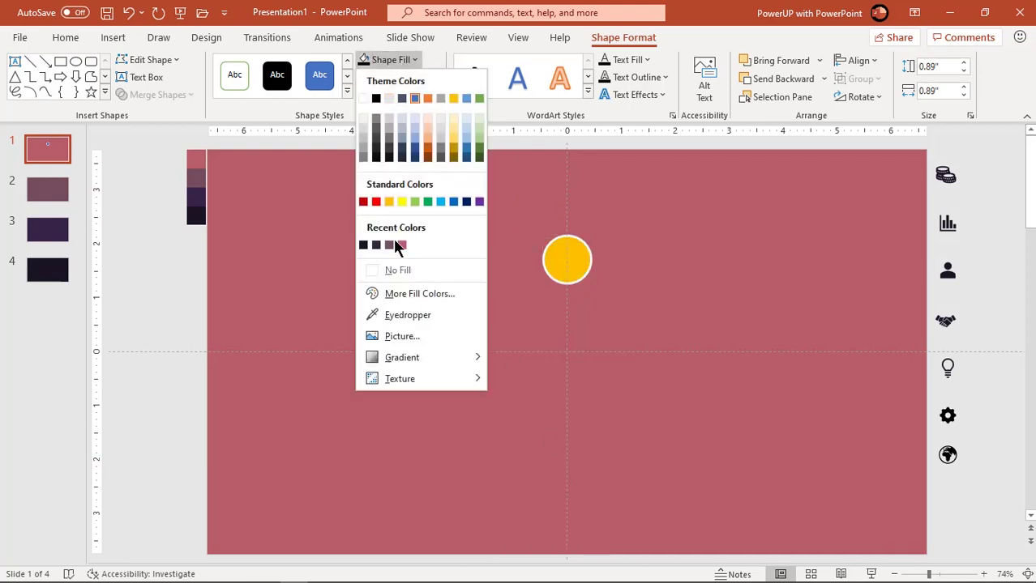
{"action": "left_click", "coordinate": [397, 270]}
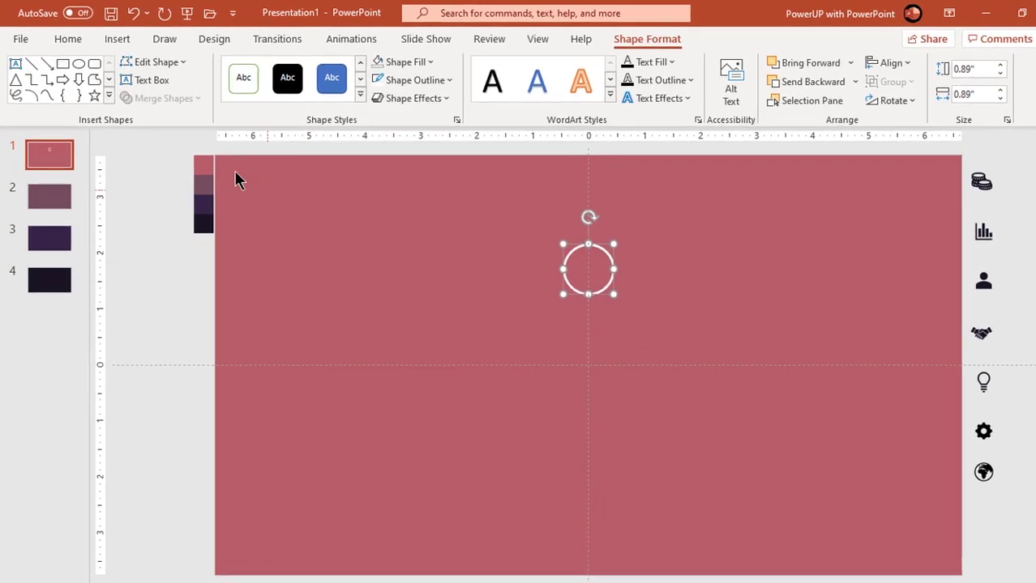
{"action": "left_click", "coordinate": [117, 39]}
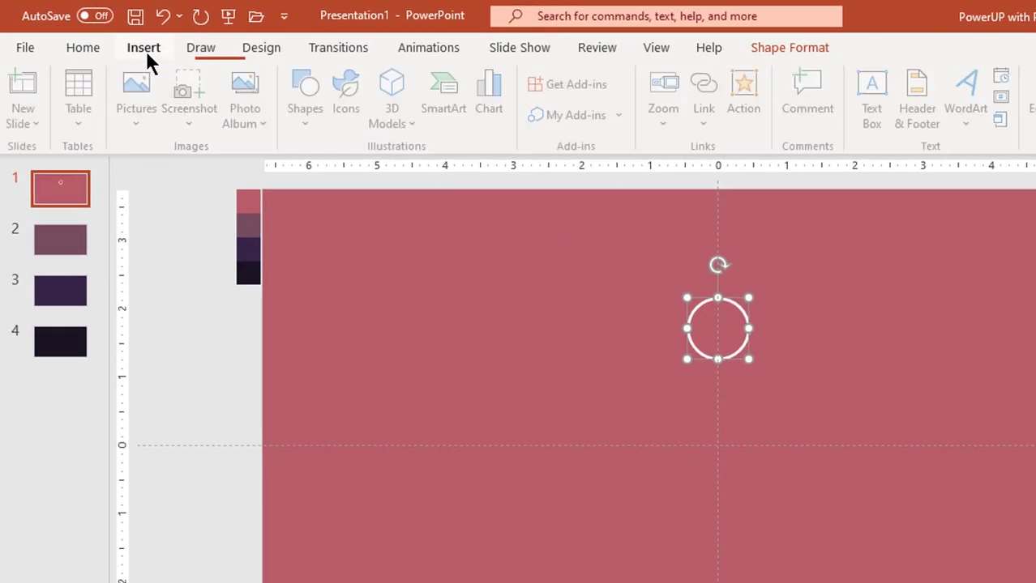
- Draw a small white-filled circle with no outline inside the ring
{"action": "left_click", "coordinate": [302, 123]}
{"action": "left_click", "coordinate": [378, 180]}
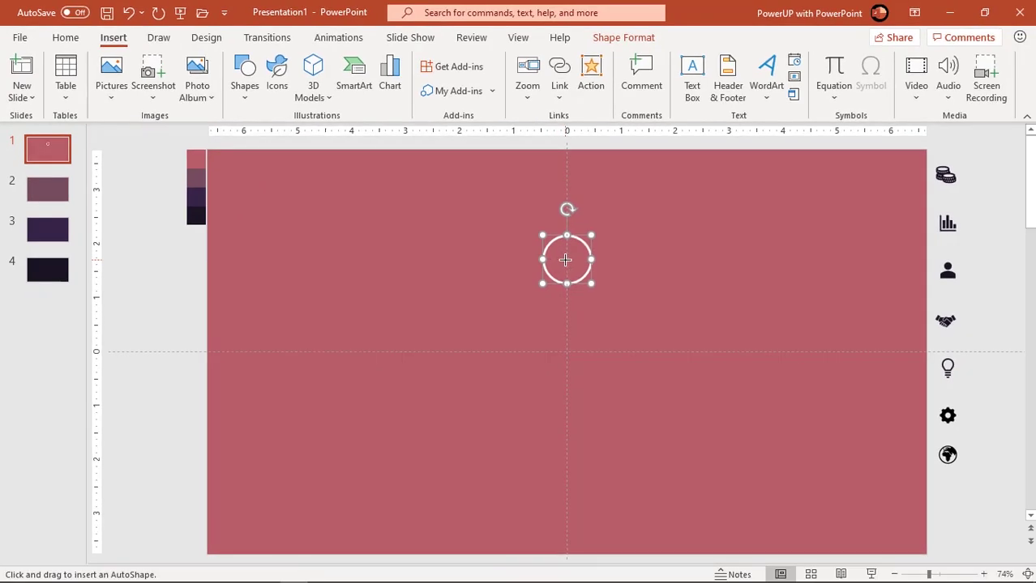
{"action": "left_click_drag", "start_coordinate": [567, 259], "coordinate": [568, 260]}
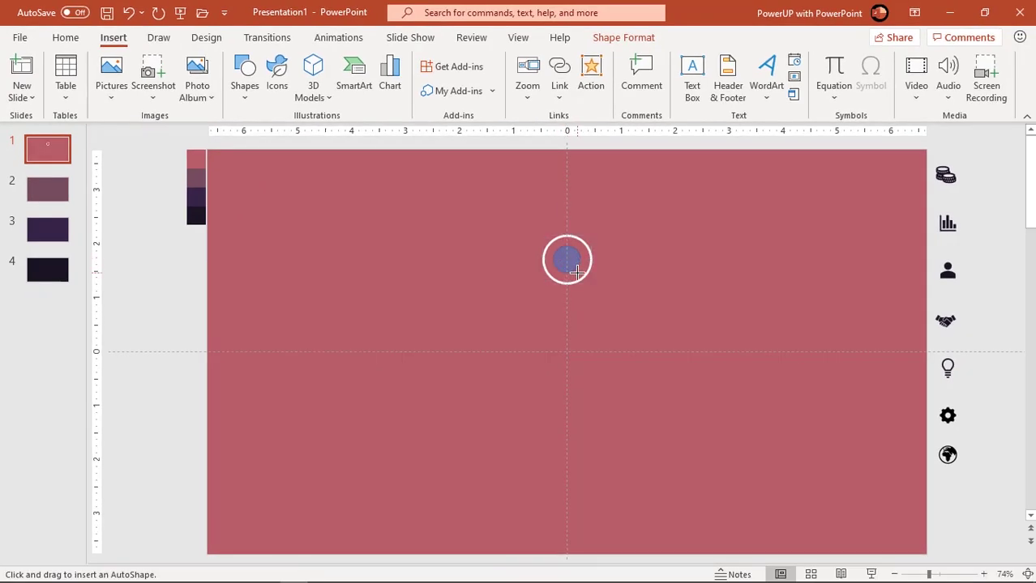
{"action": "left_click_drag", "start_coordinate": [578, 271], "coordinate": [566, 260]}
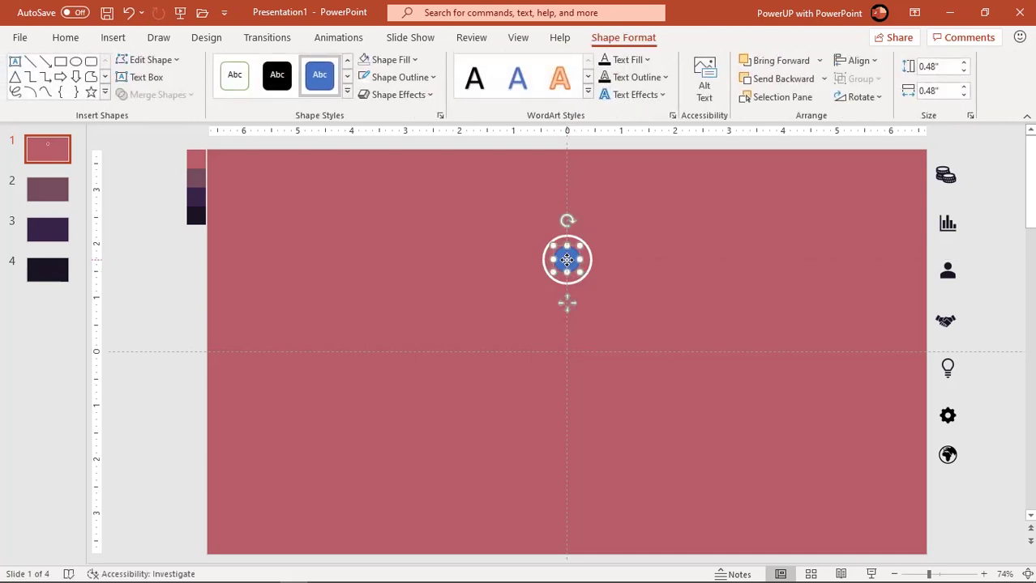
{"action": "left_click", "coordinate": [413, 78]}
{"action": "left_click", "coordinate": [406, 287]}
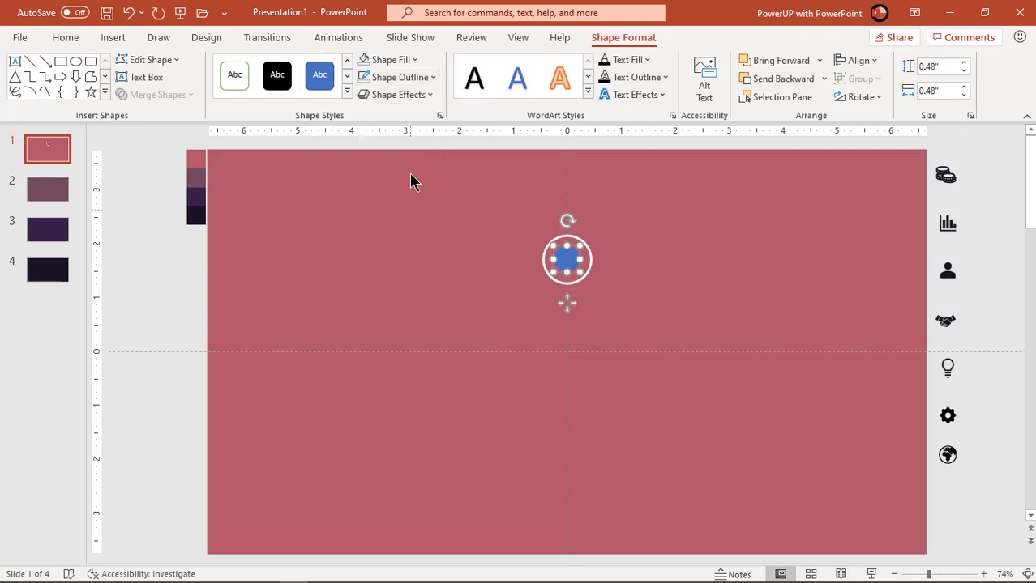
{"action": "left_click", "coordinate": [391, 60]}
{"action": "left_click", "coordinate": [363, 98]}
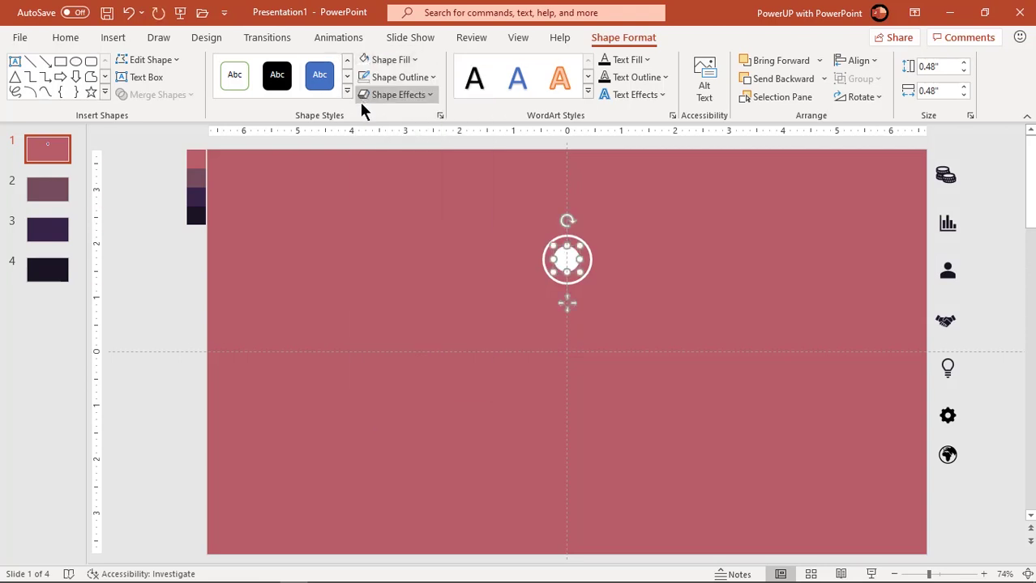
{"action": "left_click", "coordinate": [440, 253]}
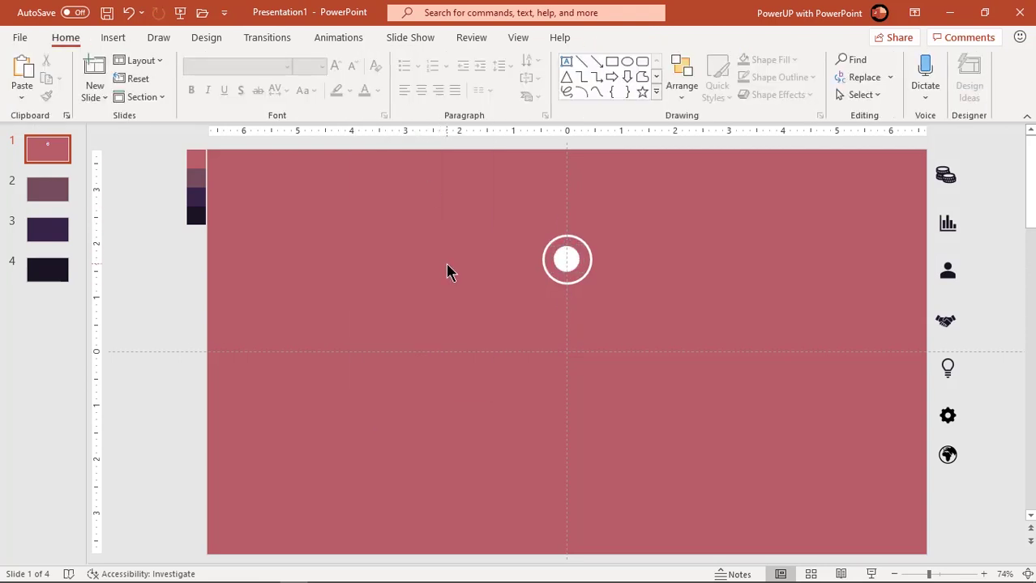
- Align the ring and white dot to each other's centres and middles
{"action": "left_click", "coordinate": [569, 259]}
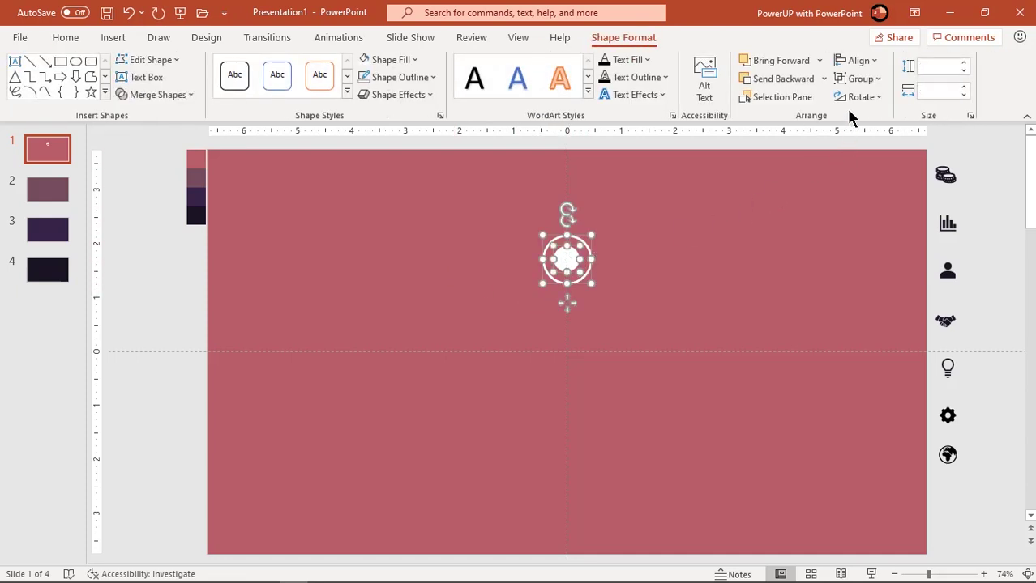
{"action": "left_click", "coordinate": [857, 61]}
{"action": "left_click", "coordinate": [863, 99]}
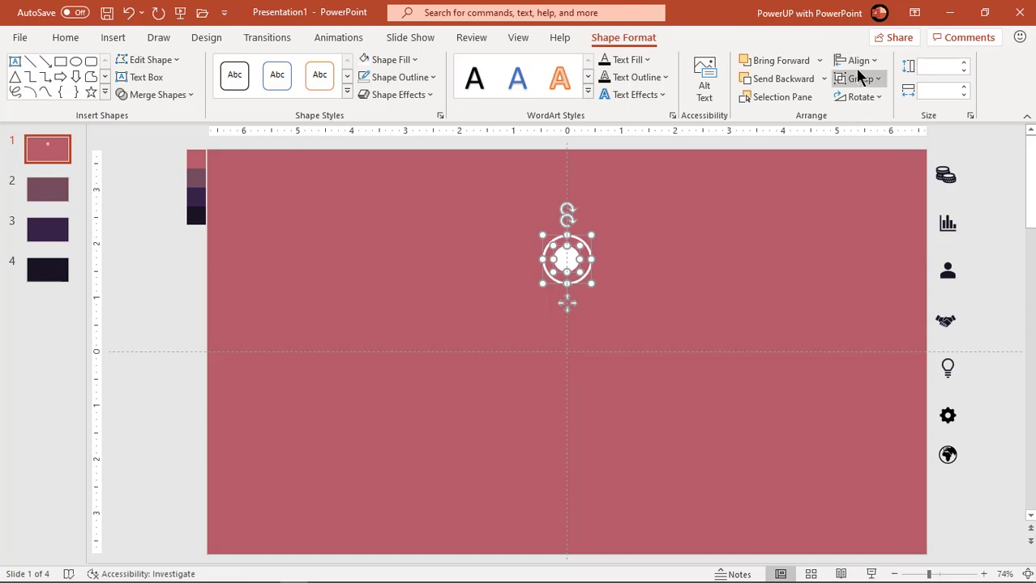
{"action": "left_click", "coordinate": [858, 61]}
{"action": "left_click", "coordinate": [859, 168]}
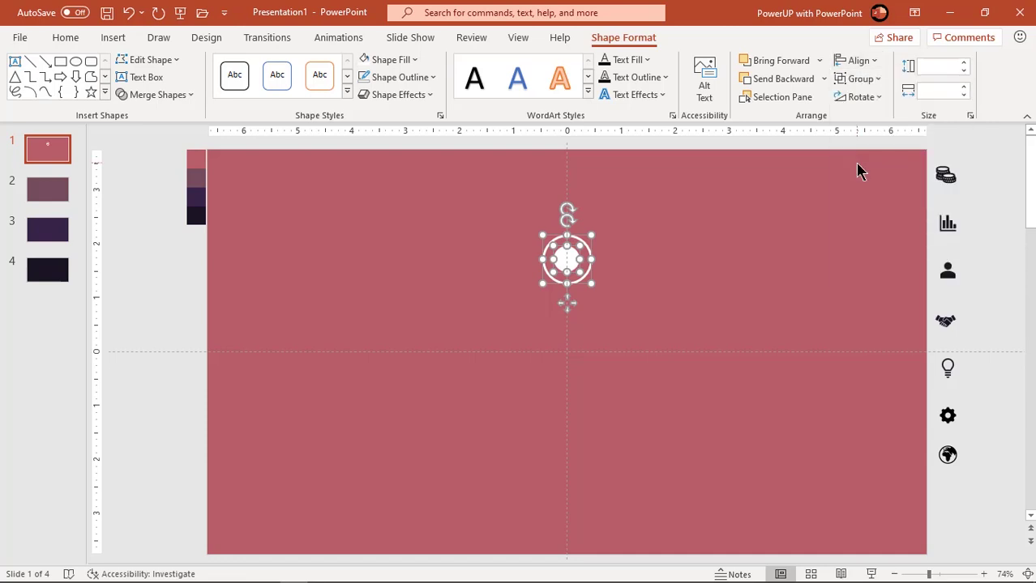
- Copy the ring and its white dot straight down to form a second marker below the first
{"action": "left_click", "coordinate": [686, 285]}
{"action": "left_click_drag", "start_coordinate": [584, 281], "coordinate": [589, 469]}
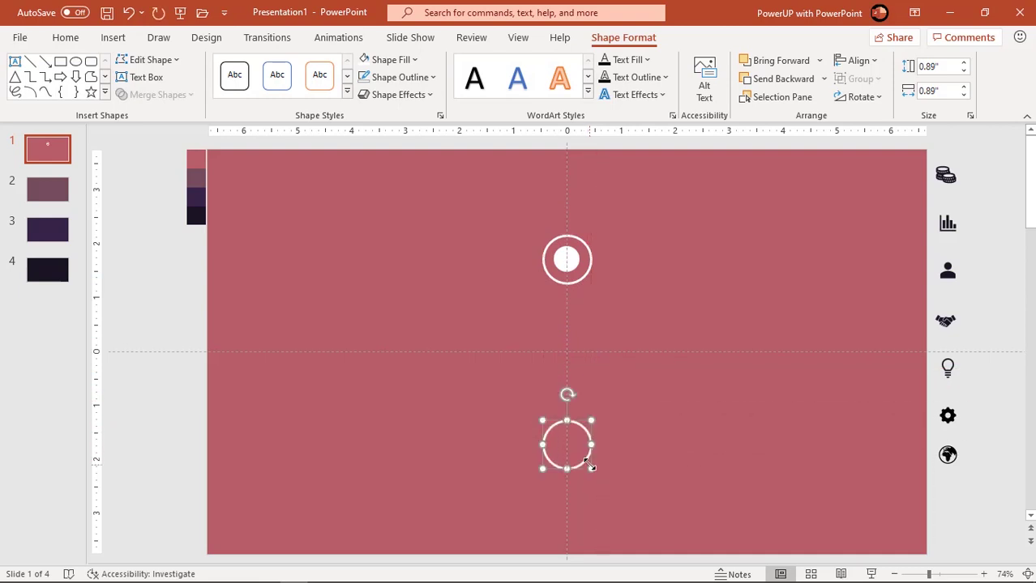
{"action": "left_click", "coordinate": [624, 273]}
{"action": "left_click", "coordinate": [570, 261]}
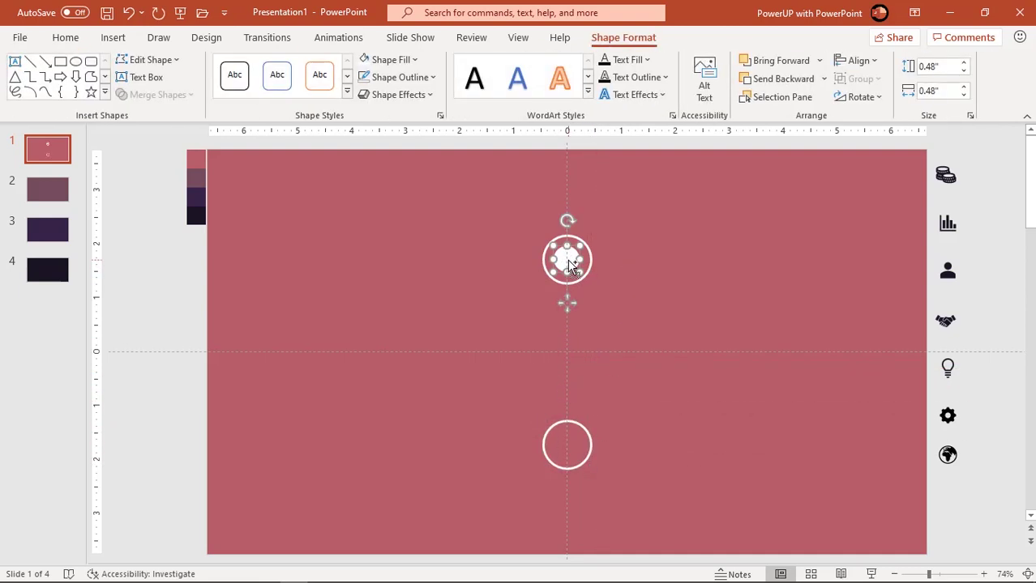
{"action": "left_click_drag", "start_coordinate": [570, 261], "coordinate": [568, 446]}
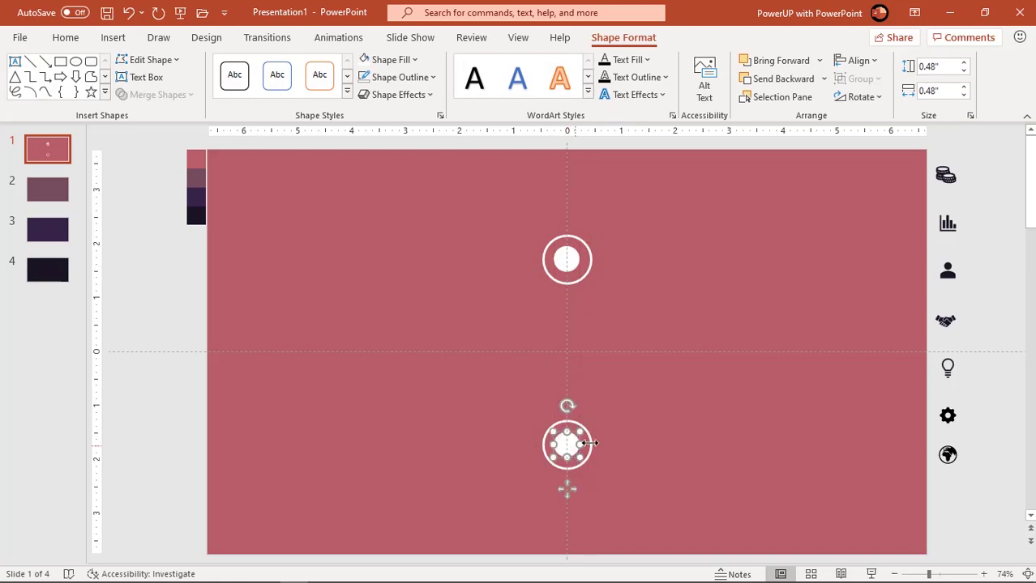
{"action": "left_click", "coordinate": [664, 423]}
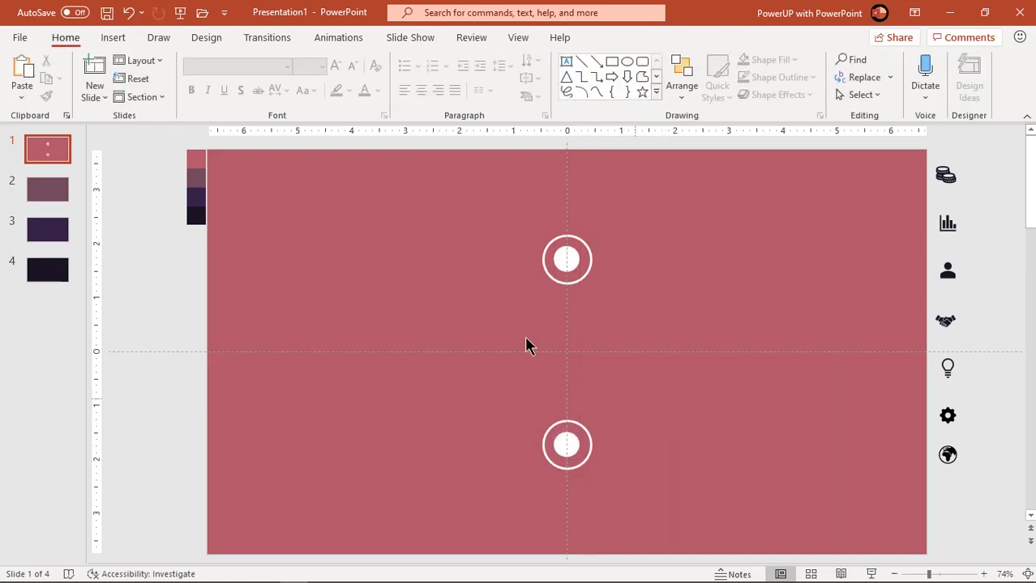
- Draw a vertical straight line from the slide's top edge down to the upper circle
{"action": "left_click", "coordinate": [115, 39]}
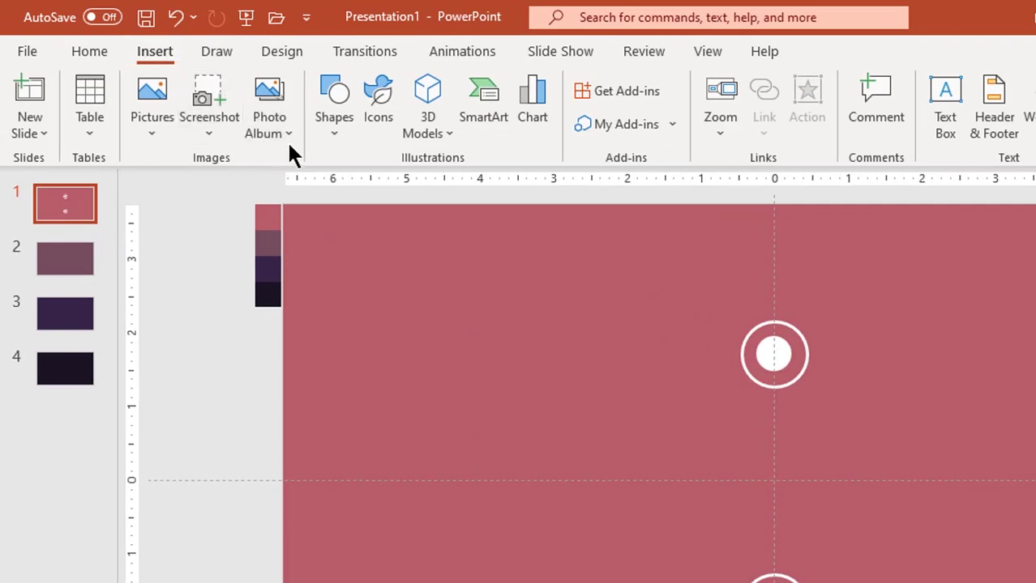
{"action": "left_click", "coordinate": [328, 136]}
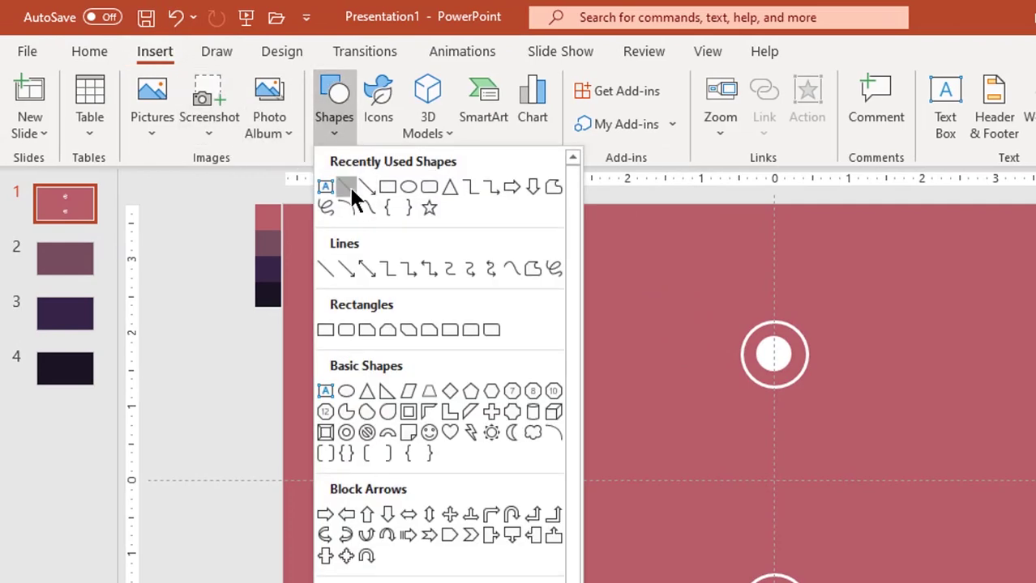
{"action": "left_click", "coordinate": [351, 191]}
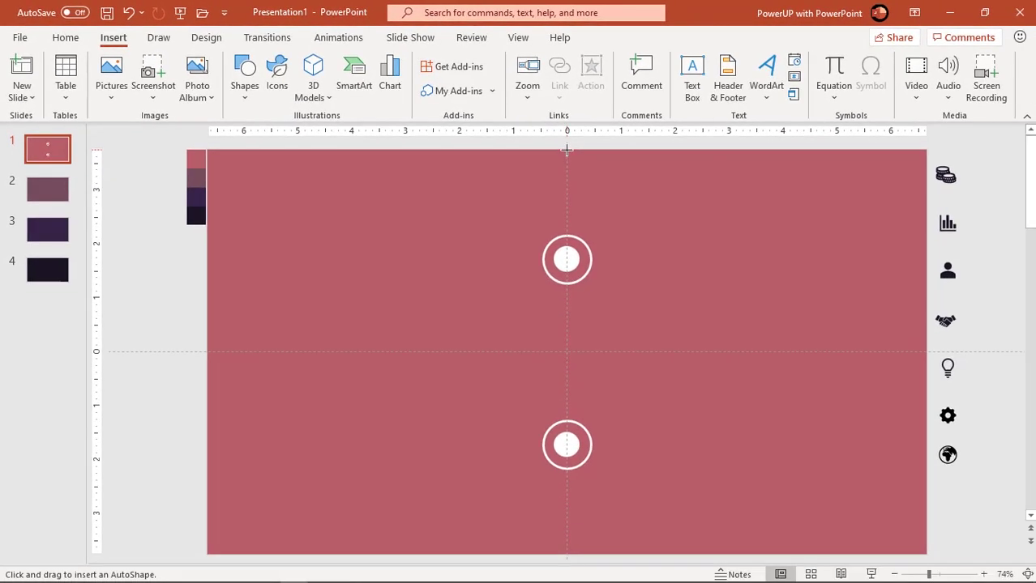
{"action": "left_click_drag", "start_coordinate": [567, 198], "coordinate": [567, 236]}
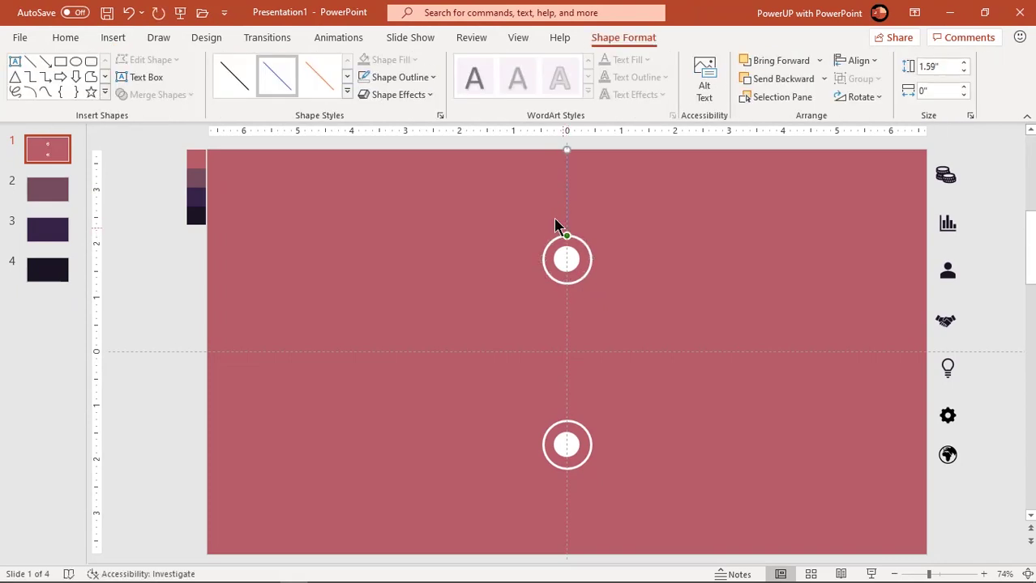
- Style the line white, 3 pt thick and dashed
{"action": "left_click", "coordinate": [423, 79]}
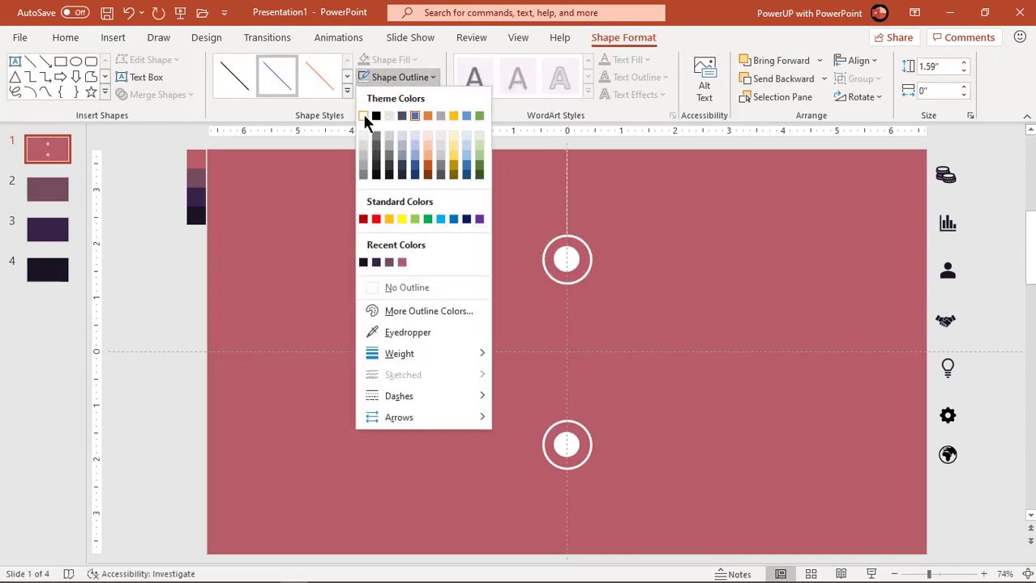
{"action": "left_click", "coordinate": [364, 118]}
{"action": "left_click", "coordinate": [418, 77]}
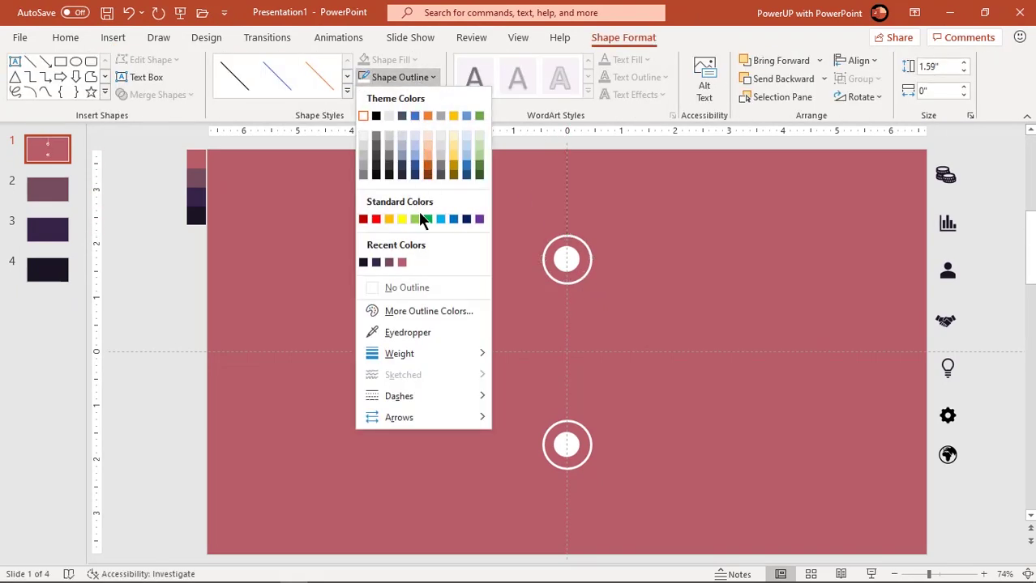
{"action": "mouse_move", "coordinate": [396, 355]}
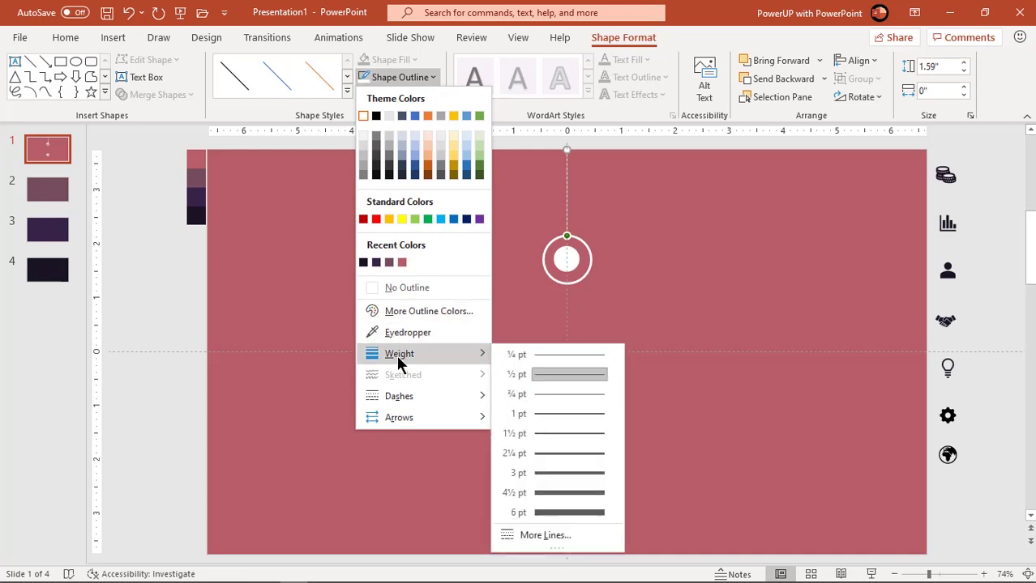
{"action": "left_click", "coordinate": [572, 473]}
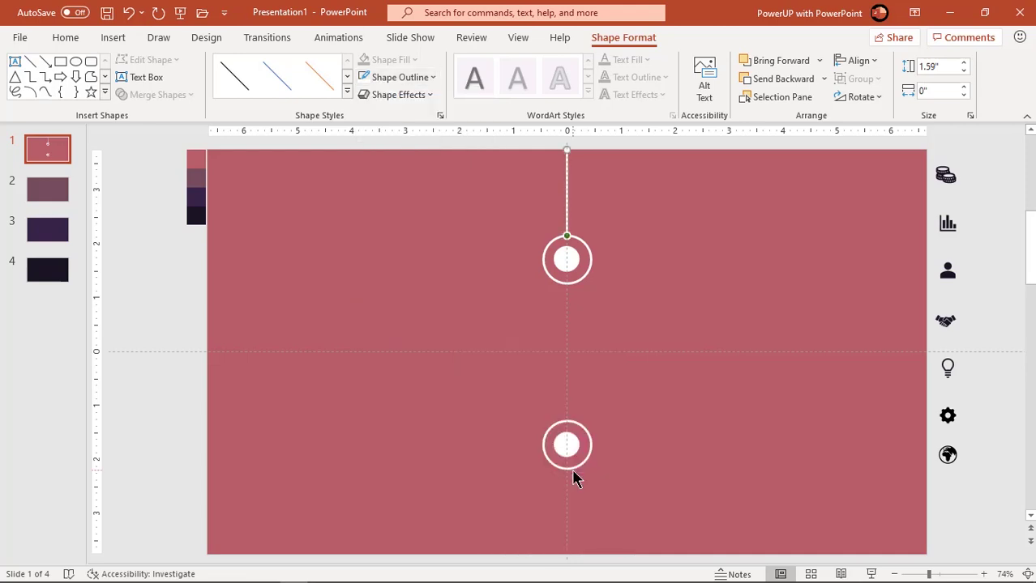
{"action": "left_click", "coordinate": [418, 78]}
{"action": "mouse_move", "coordinate": [405, 397]}
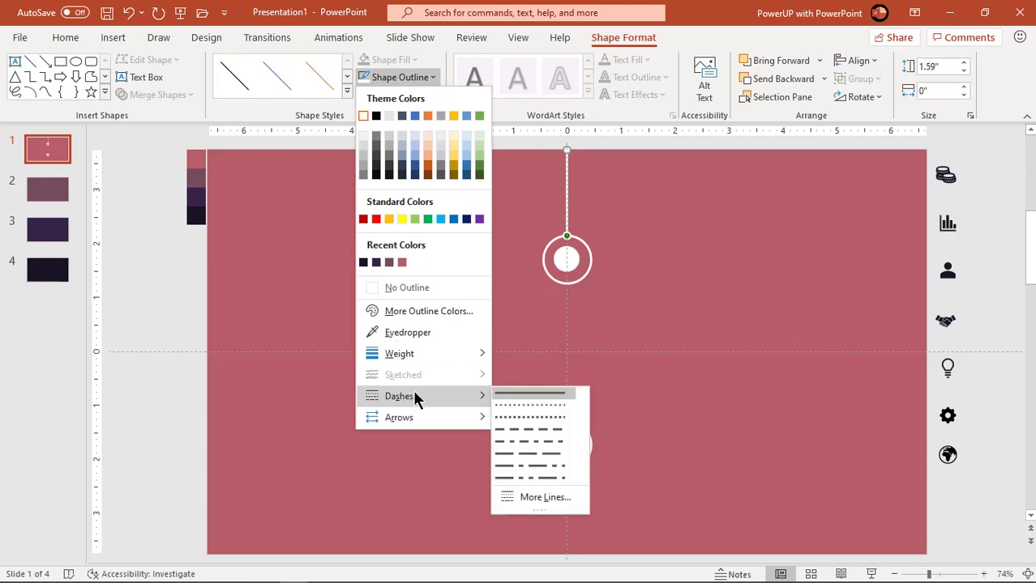
{"action": "left_click", "coordinate": [523, 427]}
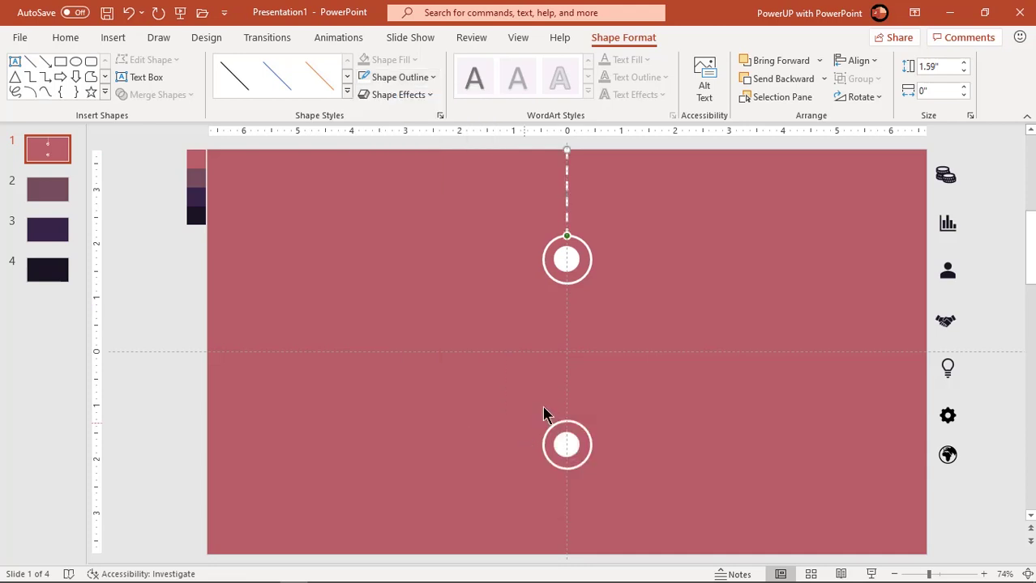
{"action": "left_click", "coordinate": [644, 312]}
- Copy the dashed line between the two rings and below the lower ring to the bottom edge
{"action": "mouse_move", "coordinate": [566, 183]}
{"action": "left_mouse_down"}
{"action": "mouse_move", "coordinate": [611, 347]}
{"action": "mouse_move", "coordinate": [567, 323]}
{"action": "left_mouse_up"}
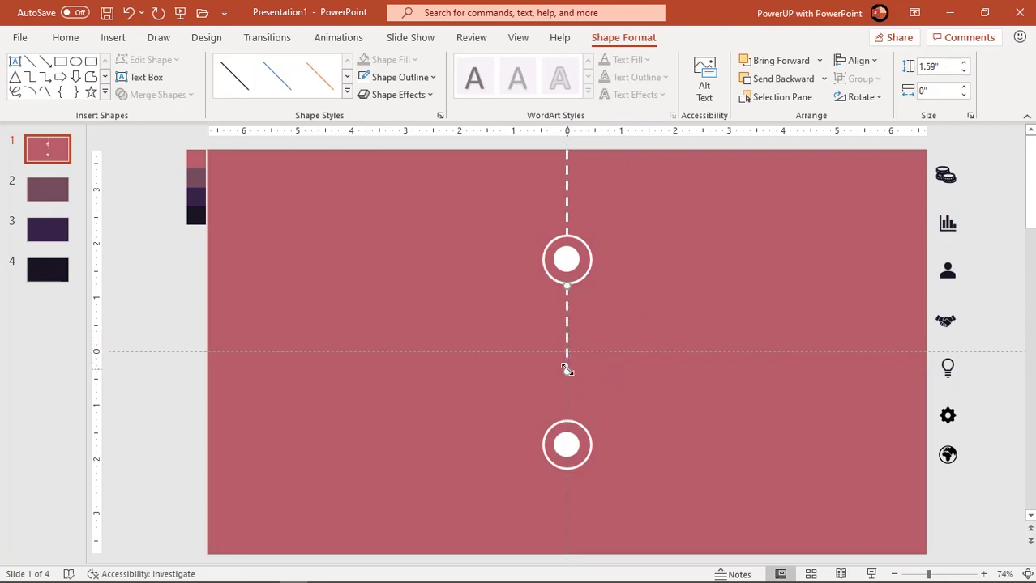
{"action": "left_click_drag", "start_coordinate": [566, 369], "coordinate": [567, 421]}
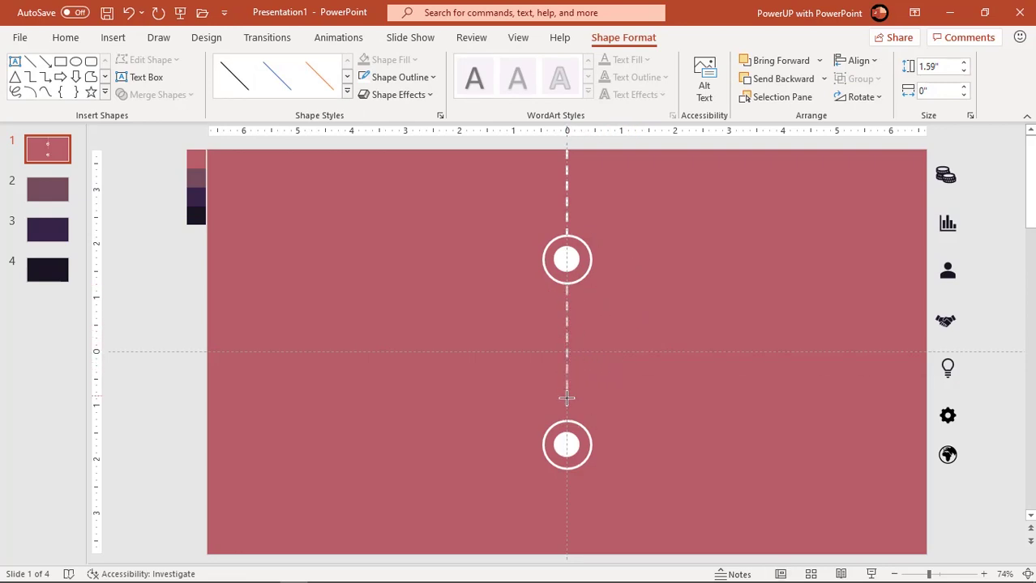
{"action": "left_click", "coordinate": [633, 386]}
{"action": "left_click", "coordinate": [567, 206]}
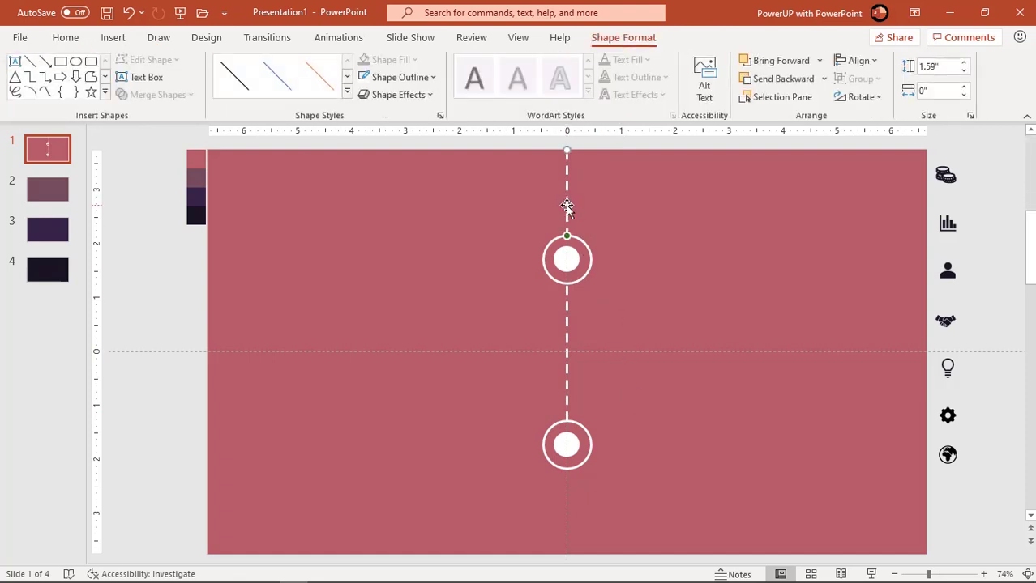
{"action": "left_click_drag", "start_coordinate": [567, 206], "coordinate": [569, 522]}
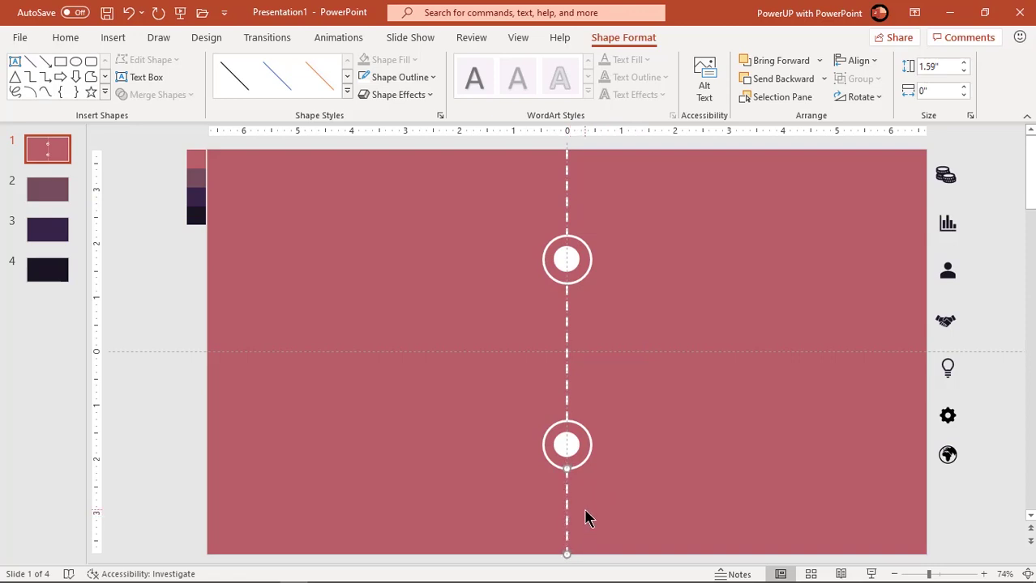
{"action": "left_click", "coordinate": [662, 476]}
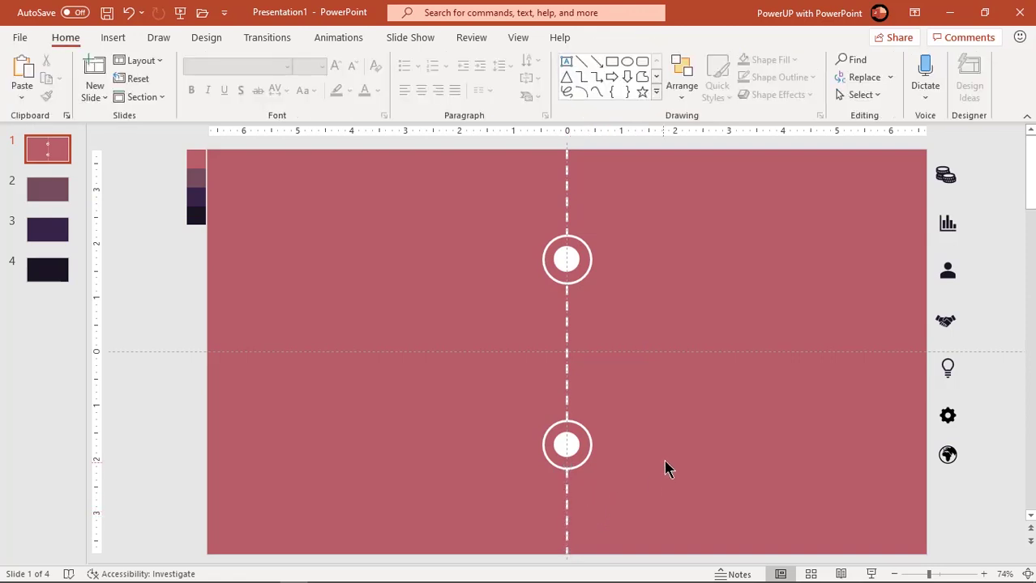
- Copy a dashed segment, rotate it horizontal, and place it right of the upper circle
{"action": "left_click", "coordinate": [565, 197]}
{"action": "left_click_drag", "start_coordinate": [565, 197], "coordinate": [571, 199]}
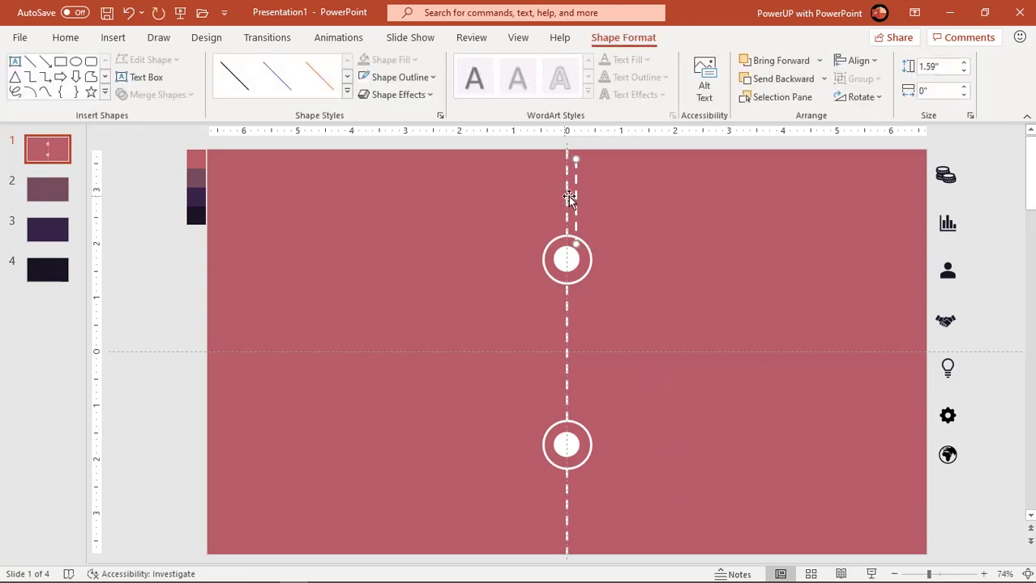
{"action": "left_click", "coordinate": [863, 98]}
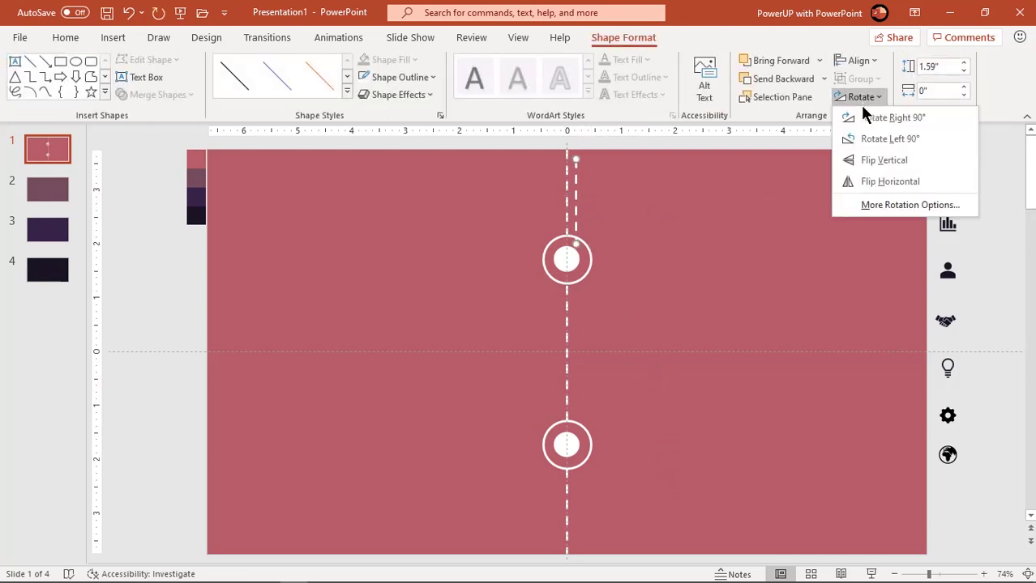
{"action": "left_click", "coordinate": [862, 113]}
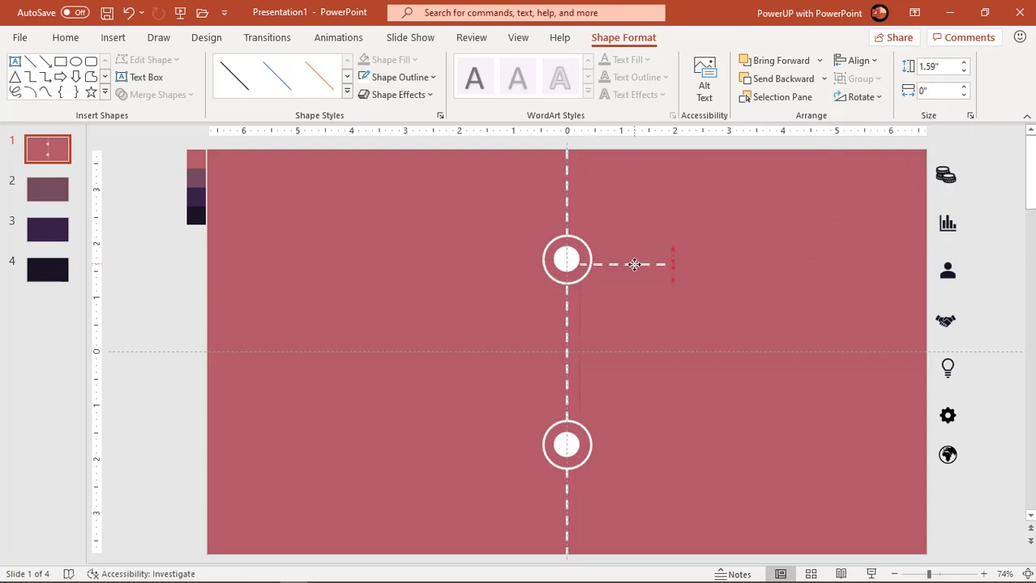
{"action": "left_click_drag", "start_coordinate": [591, 199], "coordinate": [641, 257]}
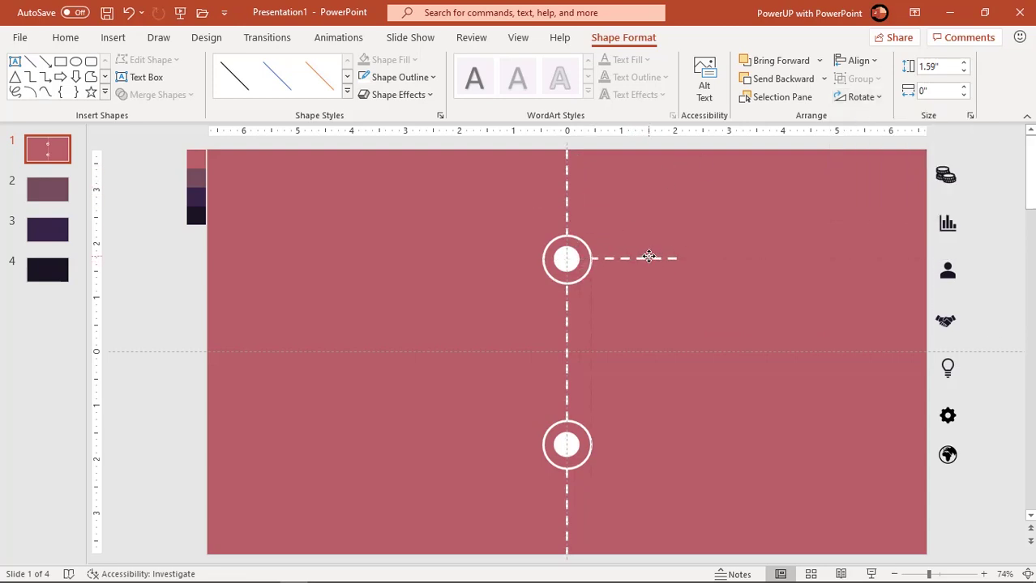
{"action": "left_click_drag", "start_coordinate": [639, 261], "coordinate": [639, 264]}
{"action": "left_click", "coordinate": [646, 292]}
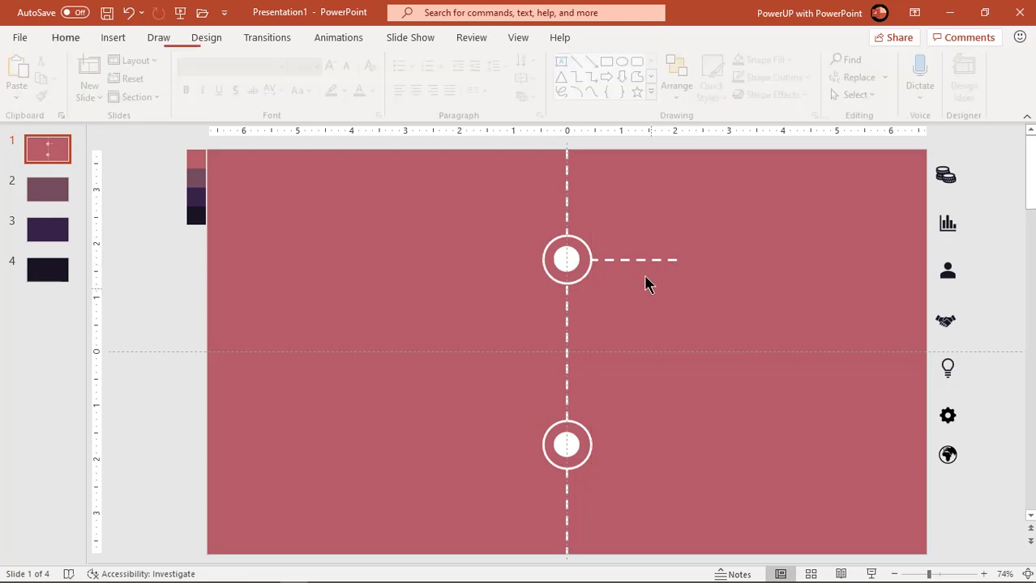
- Duplicate the vertical dashed line with Ctrl+D, rotate it horizontal, and place it left of the lower circle
{"action": "left_click", "coordinate": [567, 192]}
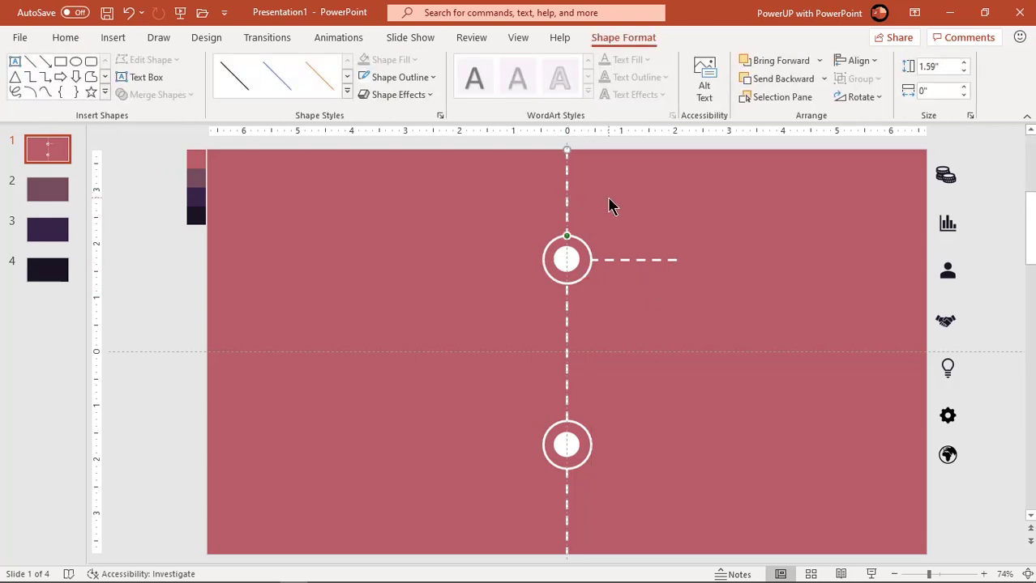
{"action": "key", "text": "ctrl+d"}
{"action": "left_click", "coordinate": [863, 98]}
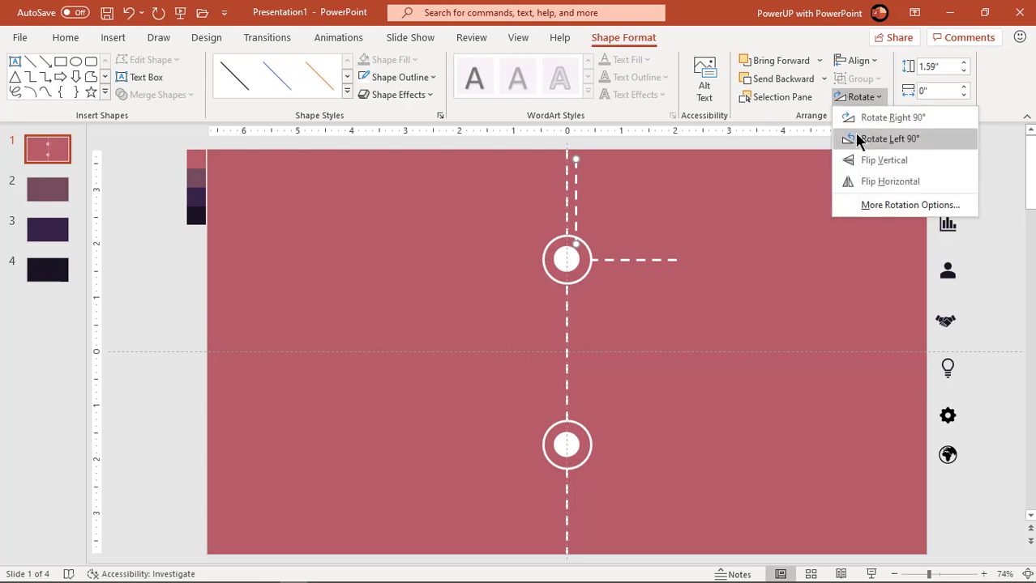
{"action": "left_click", "coordinate": [859, 138]}
{"action": "left_click_drag", "start_coordinate": [583, 232], "coordinate": [522, 442]}
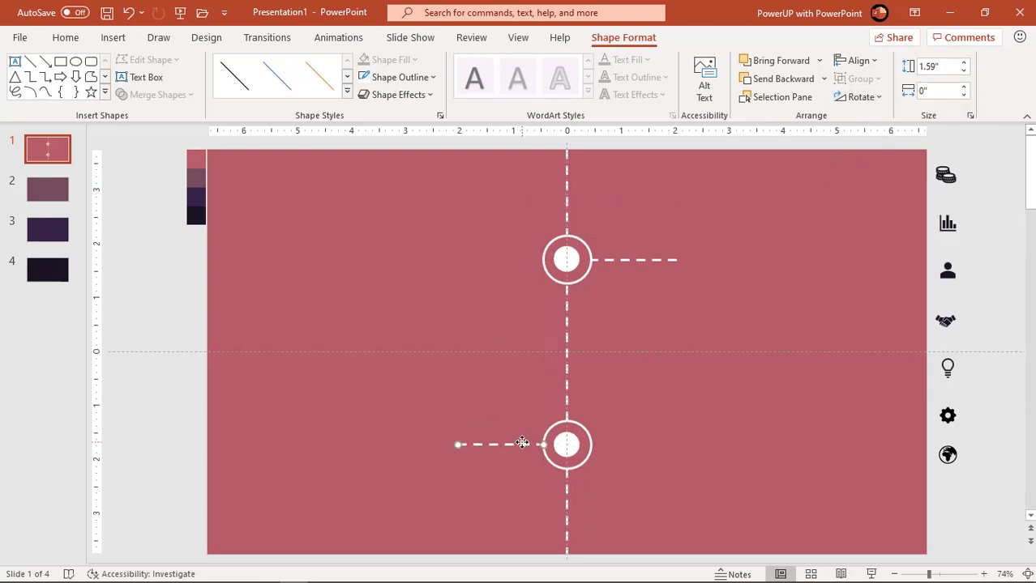
{"action": "left_click", "coordinate": [506, 473]}
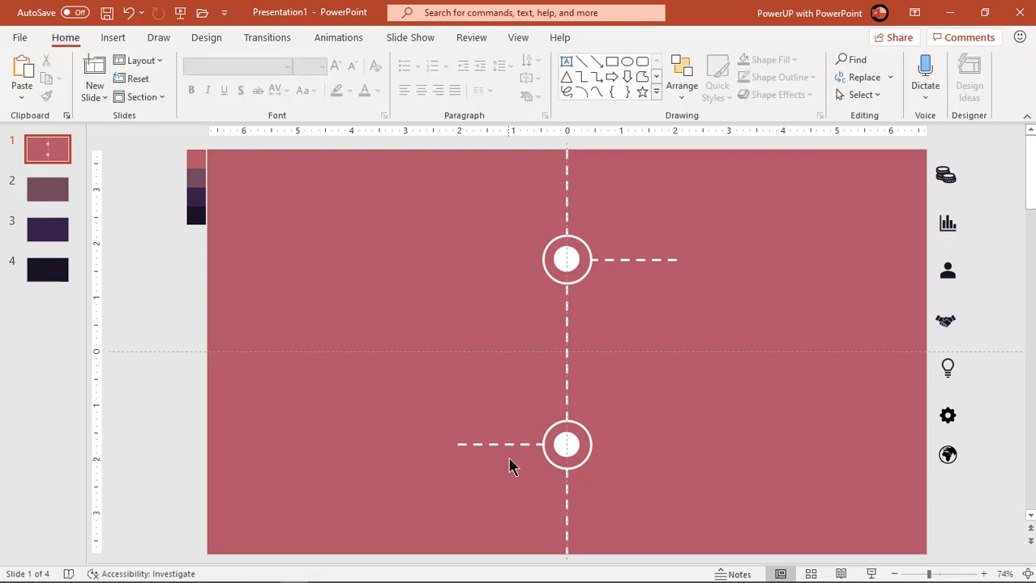
- Cap the upper connector's right end with a 0.75" ring copy, and copy it to the lower connector's left end
{"action": "left_click", "coordinate": [581, 277]}
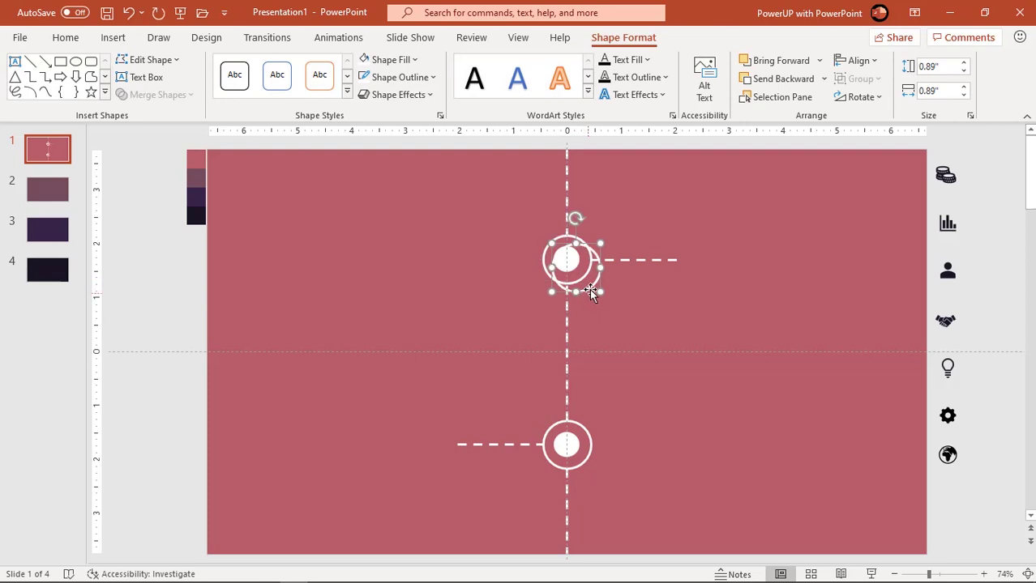
{"action": "mouse_move", "coordinate": [589, 287]}
{"action": "left_mouse_down"}
{"action": "mouse_move", "coordinate": [723, 289]}
{"action": "mouse_move", "coordinate": [715, 278]}
{"action": "left_mouse_up"}
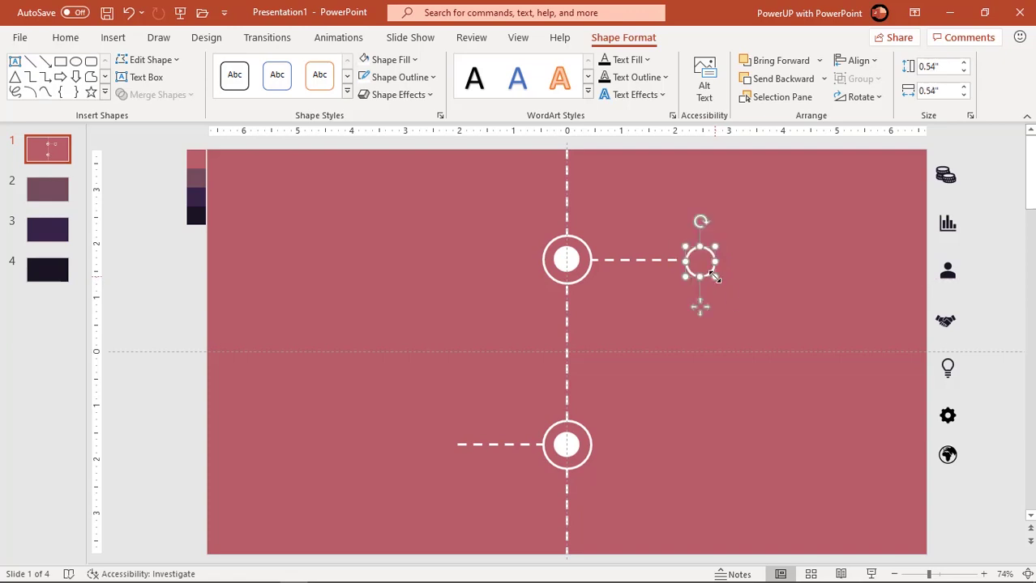
{"action": "scroll", "coordinate": [727, 297], "scroll_direction": "up", "scroll_amount": 5}
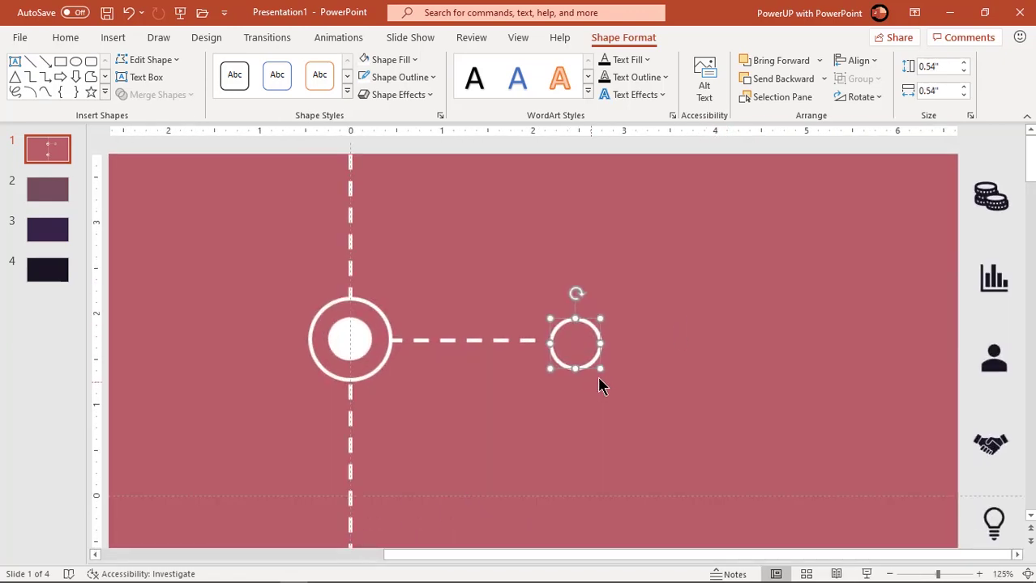
{"action": "mouse_move", "coordinate": [602, 371]}
{"action": "left_mouse_down"}
{"action": "mouse_move", "coordinate": [610, 378]}
{"action": "mouse_move", "coordinate": [590, 368]}
{"action": "left_mouse_up"}
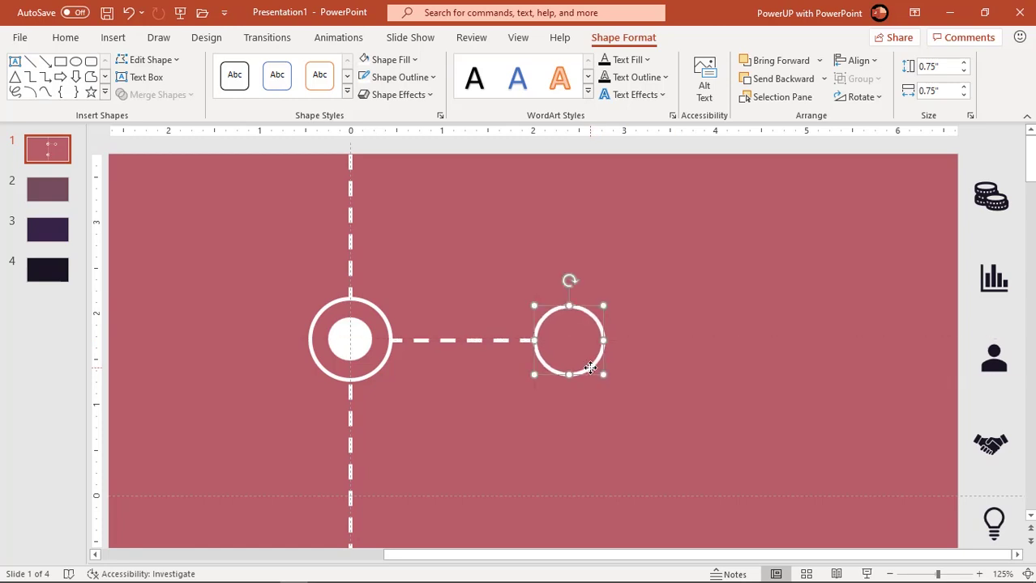
{"action": "scroll", "coordinate": [589, 366], "scroll_direction": "down", "scroll_amount": 3}
{"action": "scroll", "coordinate": [589, 367], "scroll_direction": "down", "scroll_amount": 2}
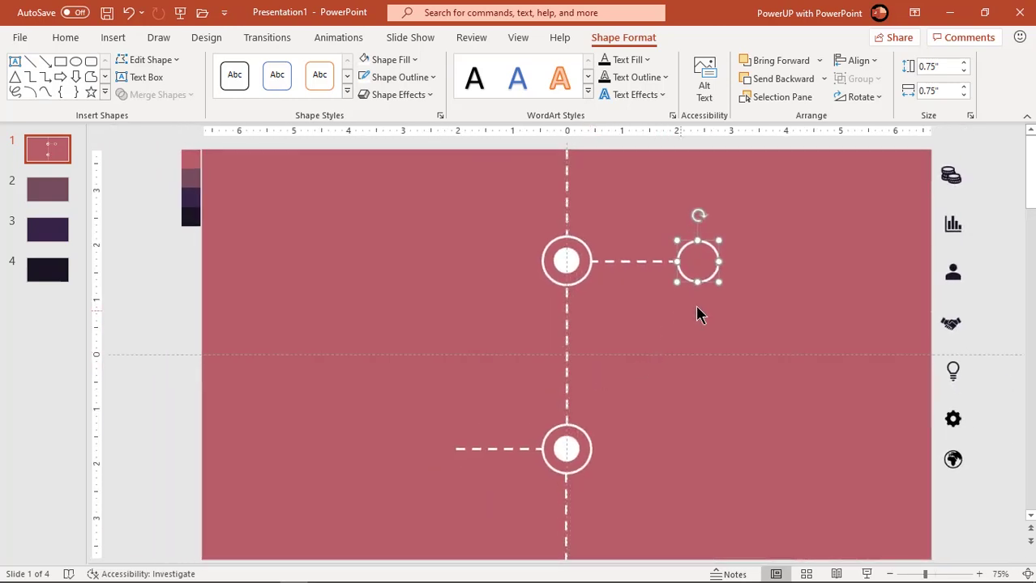
{"action": "left_click_drag", "start_coordinate": [705, 282], "coordinate": [442, 473]}
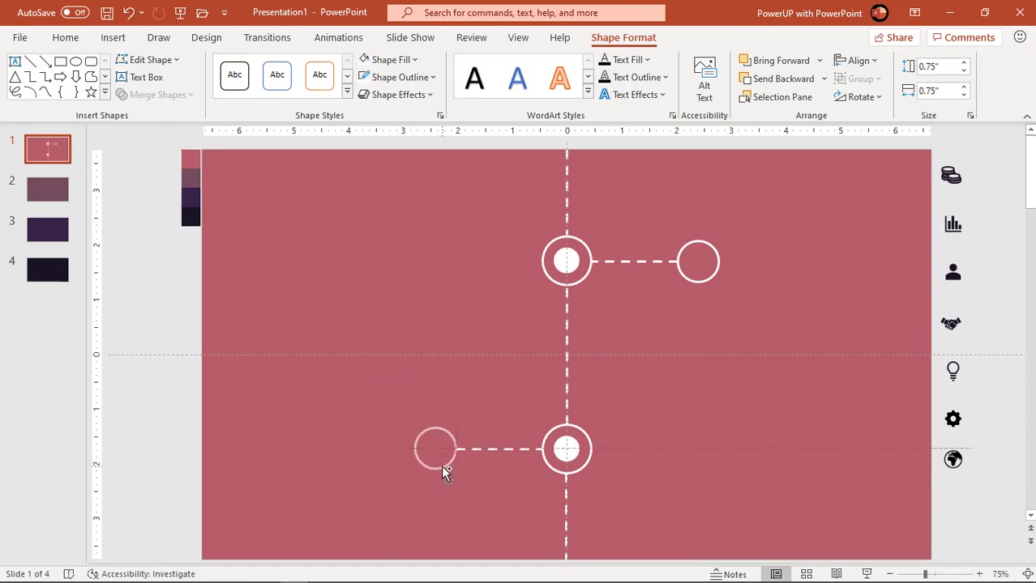
{"action": "left_click_drag", "start_coordinate": [441, 467], "coordinate": [443, 468]}
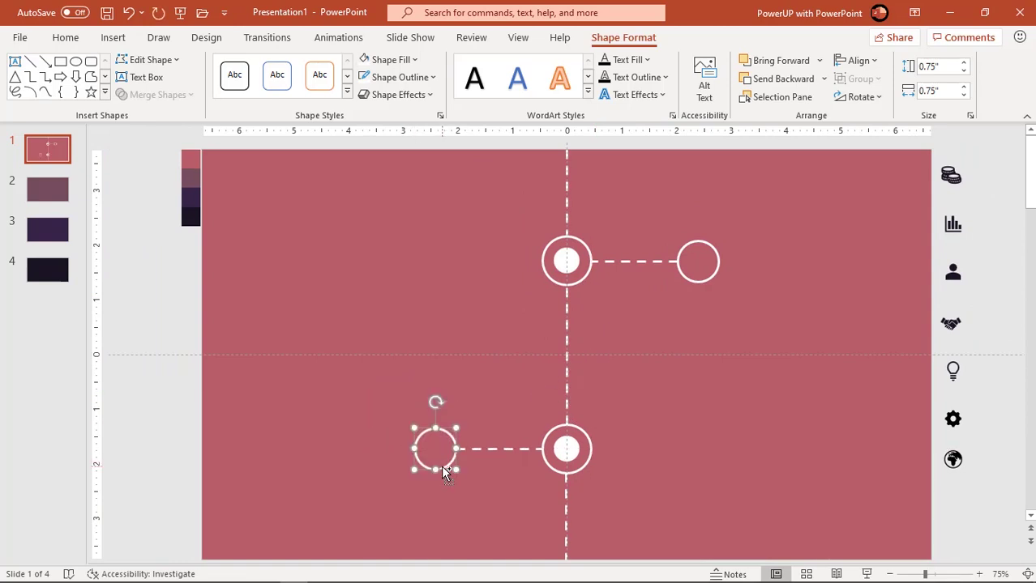
{"action": "left_click", "coordinate": [498, 489]}
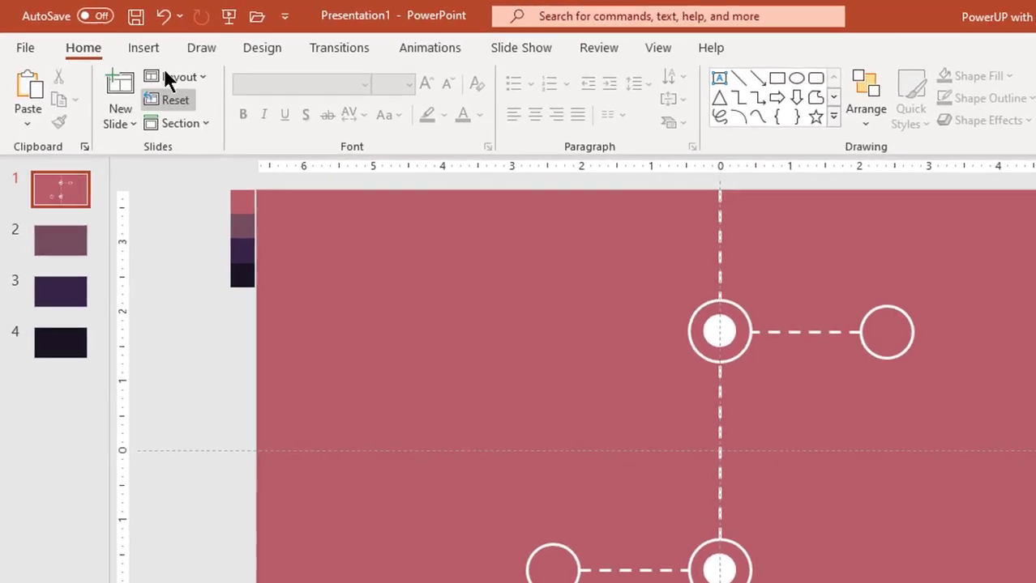
- Add a text box reading 2016 beside the upper timeline node
{"action": "left_click", "coordinate": [115, 38]}
{"action": "left_click", "coordinate": [319, 130]}
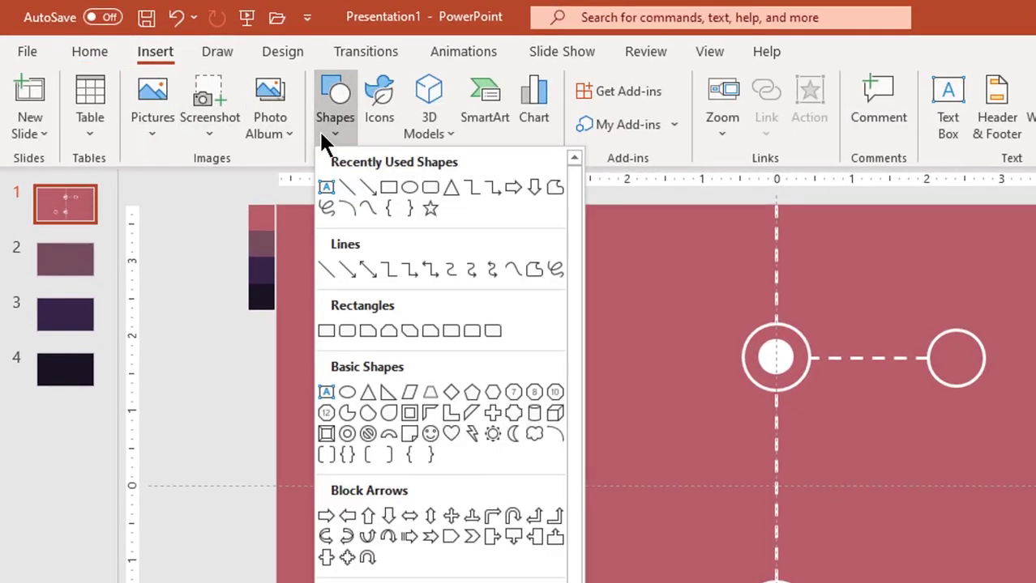
{"action": "left_click", "coordinate": [315, 174]}
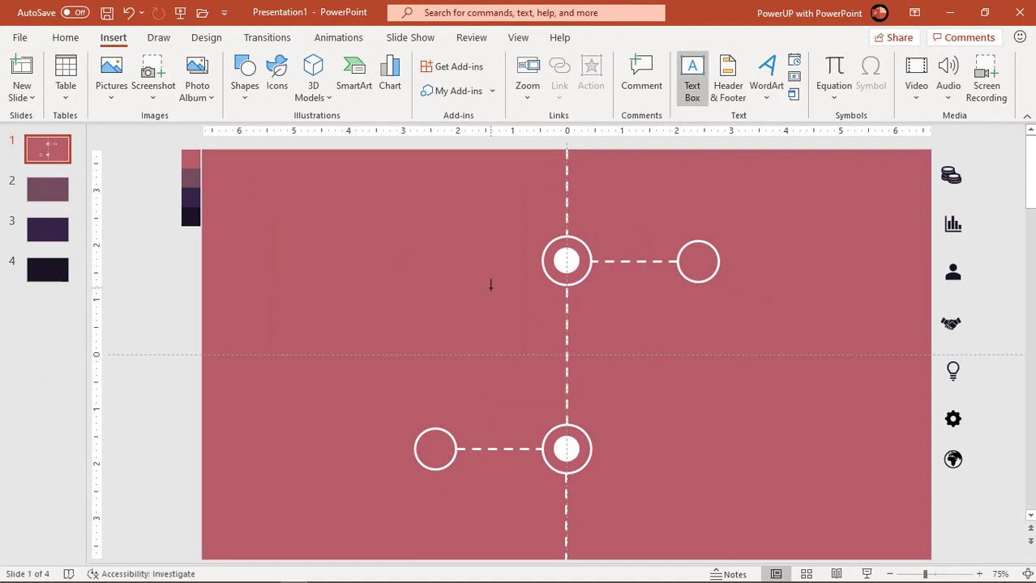
{"action": "left_click_drag", "start_coordinate": [491, 288], "coordinate": [551, 324]}
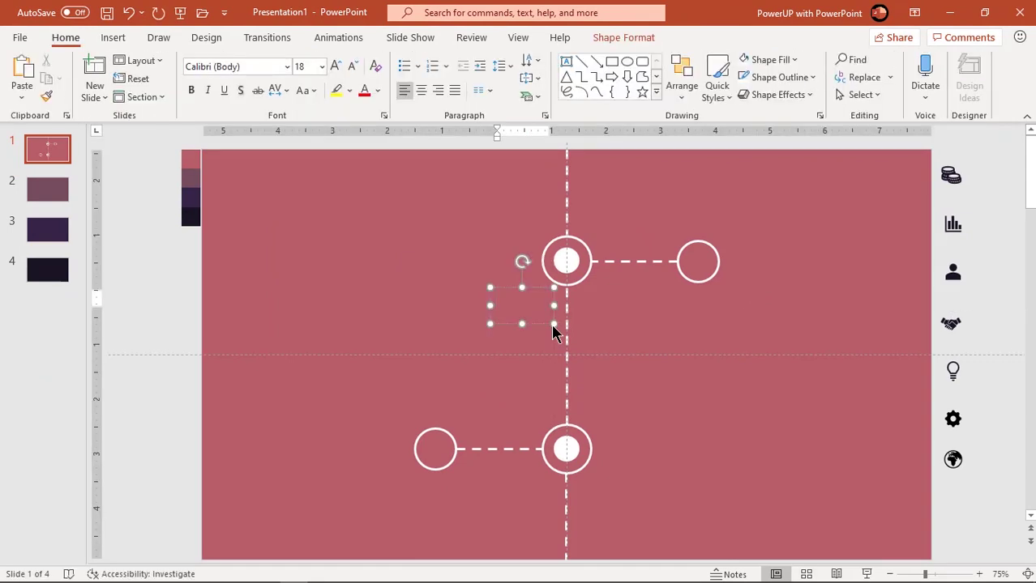
{"action": "type", "text": "2016"}
- Style 2016 as white Bebas Neue Bold, 36 pt, loose spacing, left of the upper node
{"action": "left_click", "coordinate": [540, 316]}
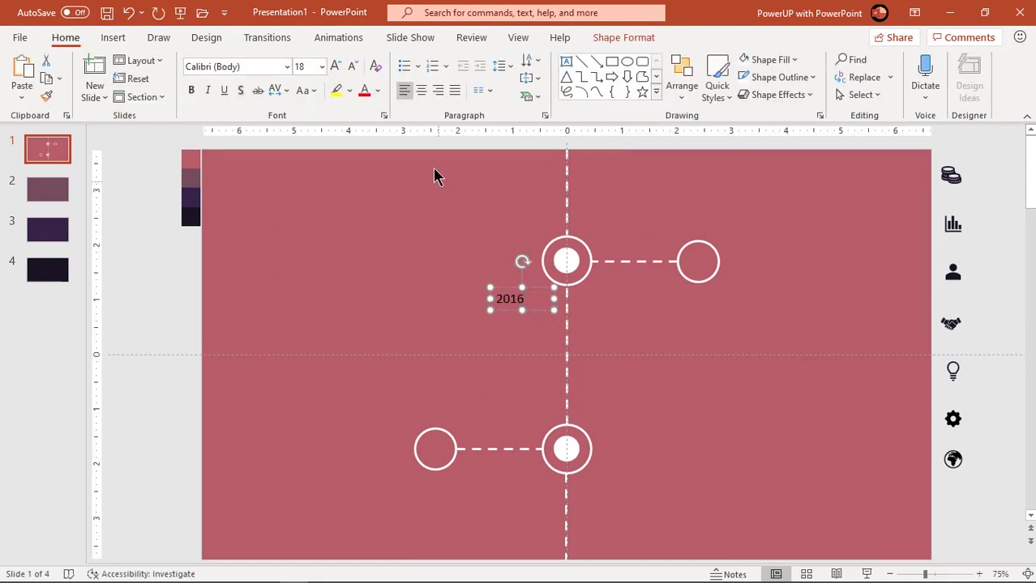
{"action": "left_click", "coordinate": [259, 66]}
{"action": "type", "text": "Bebas Neue Bold"}
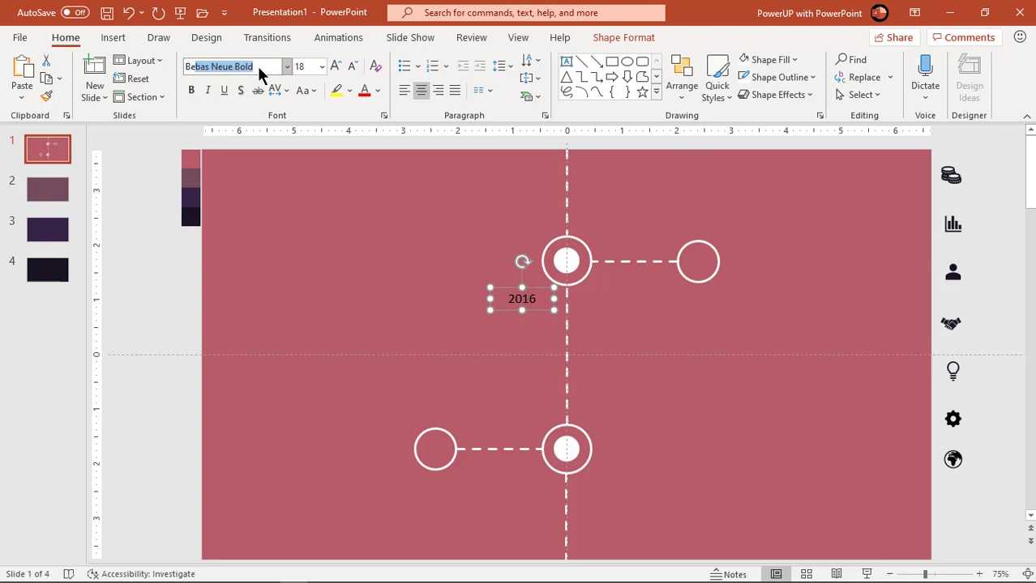
{"action": "key", "text": "Return"}
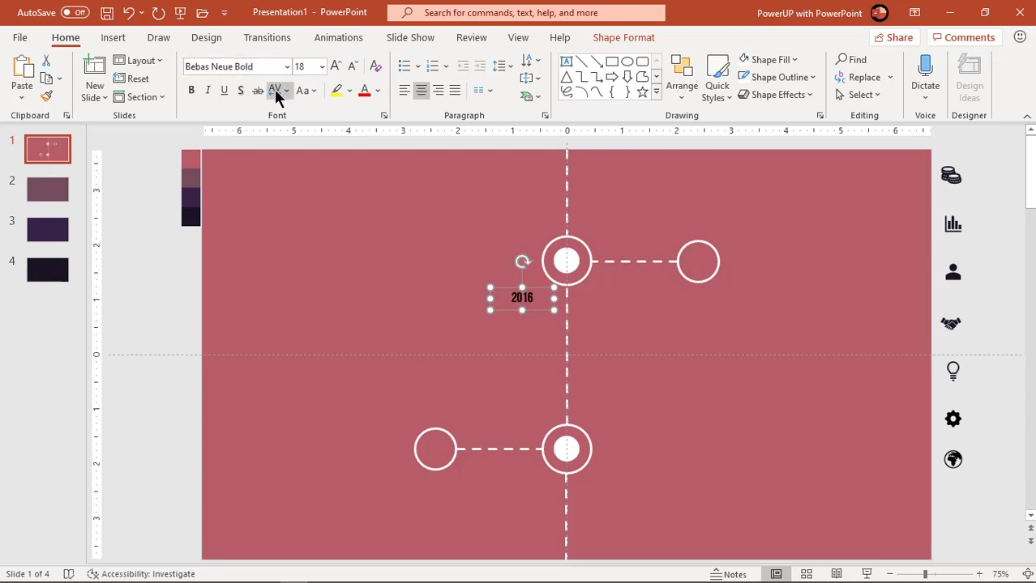
{"action": "left_click", "coordinate": [277, 90]}
{"action": "left_click", "coordinate": [288, 171]}
{"action": "left_click", "coordinate": [335, 66]}
{"action": "left_click", "coordinate": [334, 66]}
{"action": "left_click", "coordinate": [334, 67]}
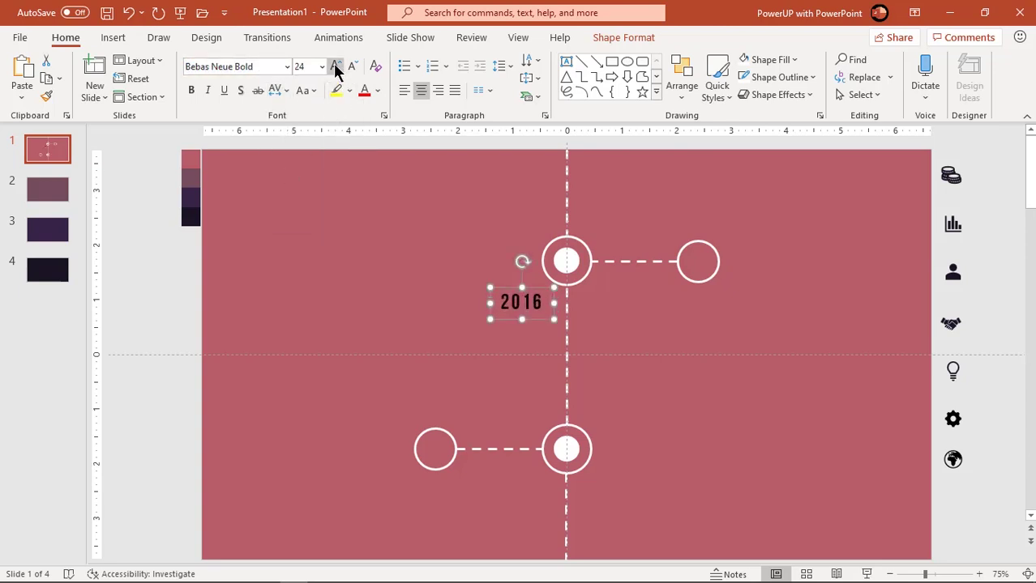
{"action": "left_click", "coordinate": [335, 67]}
{"action": "left_click", "coordinate": [335, 67]}
{"action": "left_click", "coordinate": [377, 90]}
{"action": "left_click", "coordinate": [363, 129]}
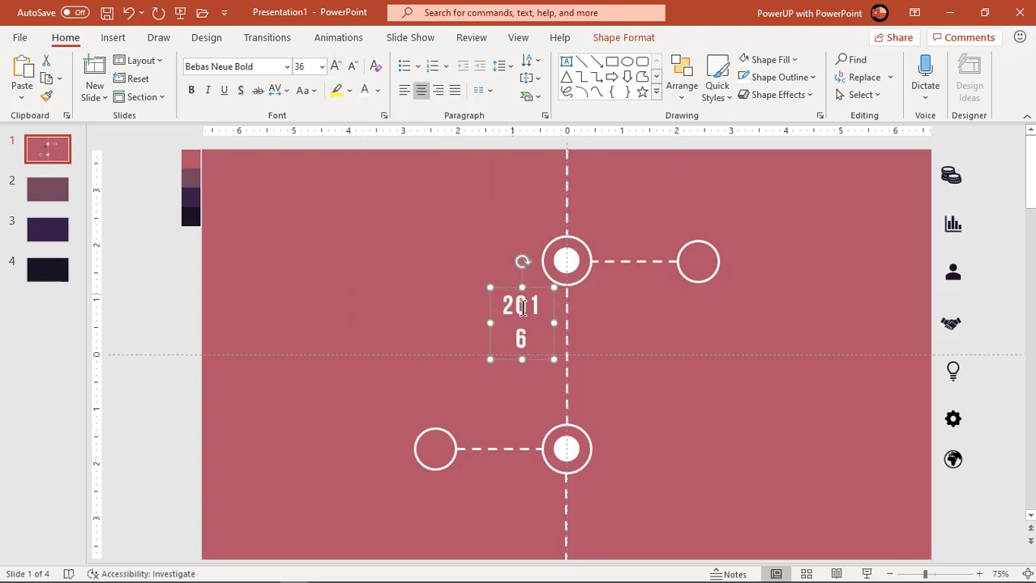
{"action": "mouse_move", "coordinate": [557, 325]}
{"action": "left_mouse_down"}
{"action": "mouse_move", "coordinate": [568, 325]}
{"action": "mouse_move", "coordinate": [530, 282]}
{"action": "left_mouse_up"}
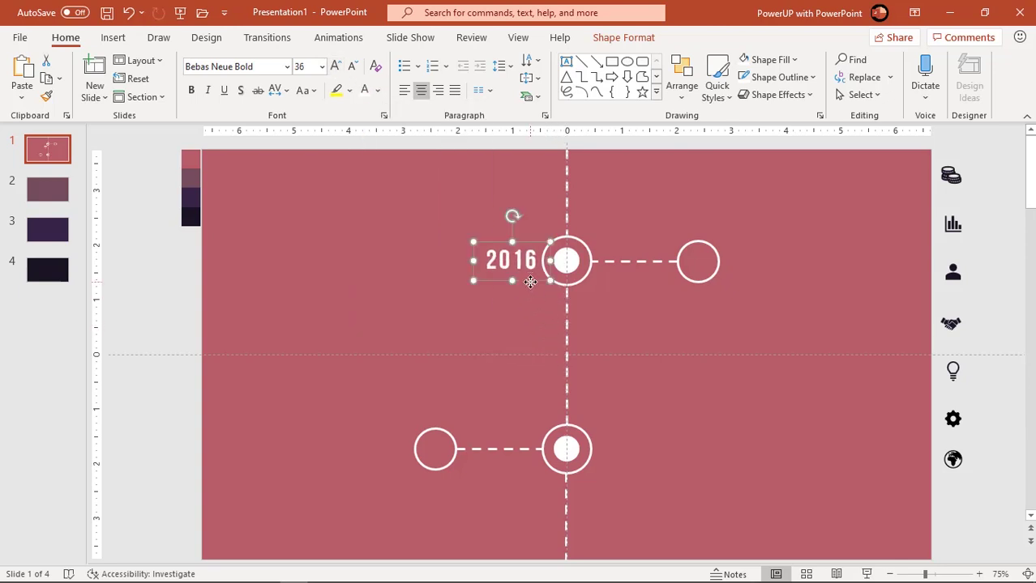
- Add a text box with 'HEADING' and repeated 'Some text goes here' sample sentences
{"action": "left_click", "coordinate": [501, 295]}
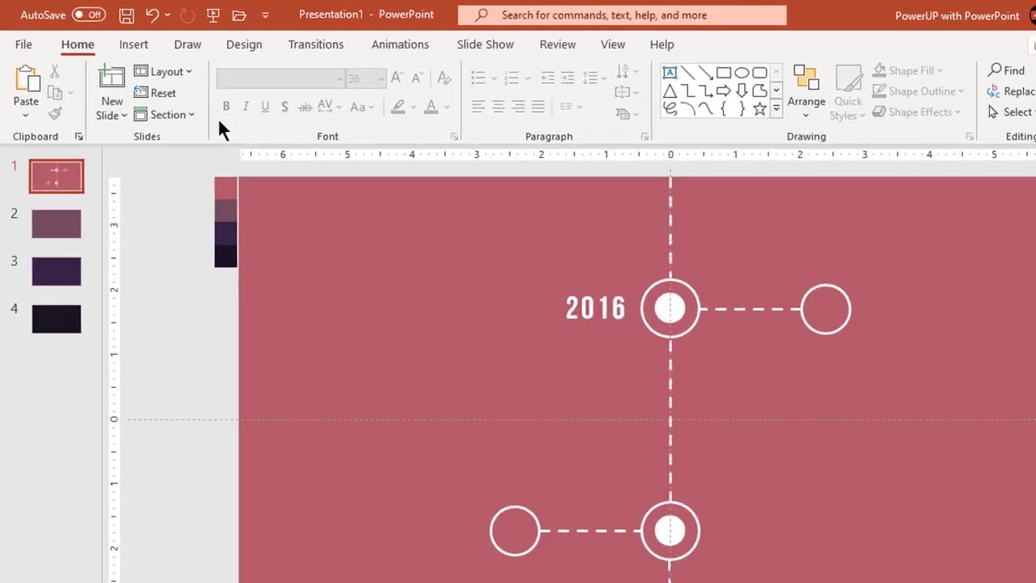
{"action": "left_click", "coordinate": [112, 37]}
{"action": "left_click", "coordinate": [316, 105]}
{"action": "left_click", "coordinate": [312, 171]}
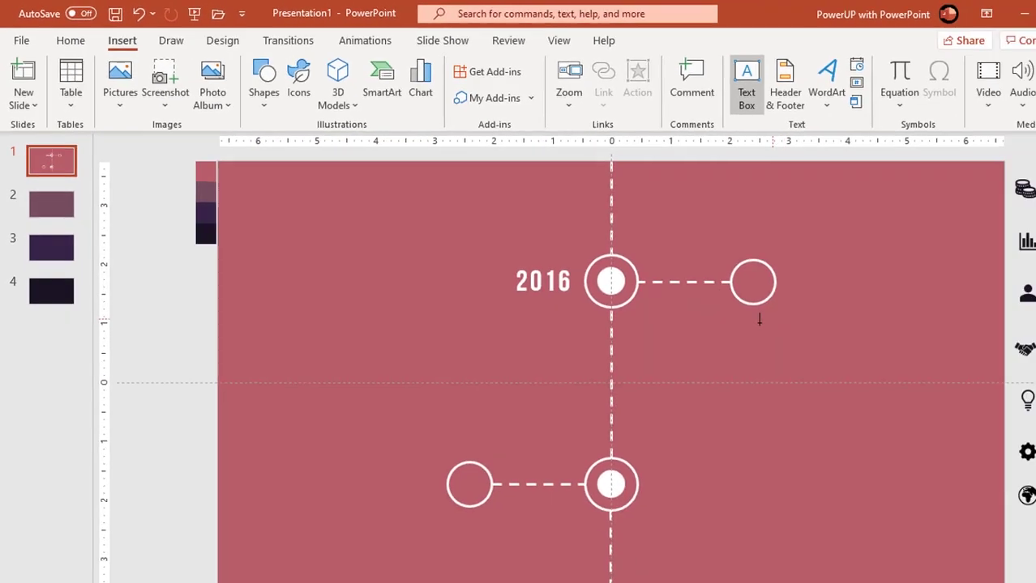
{"action": "mouse_move", "coordinate": [664, 327]}
{"action": "left_mouse_down"}
{"action": "mouse_move", "coordinate": [749, 328]}
{"action": "mouse_move", "coordinate": [772, 361]}
{"action": "left_mouse_up"}
{"action": "type", "text": "HEAD"}
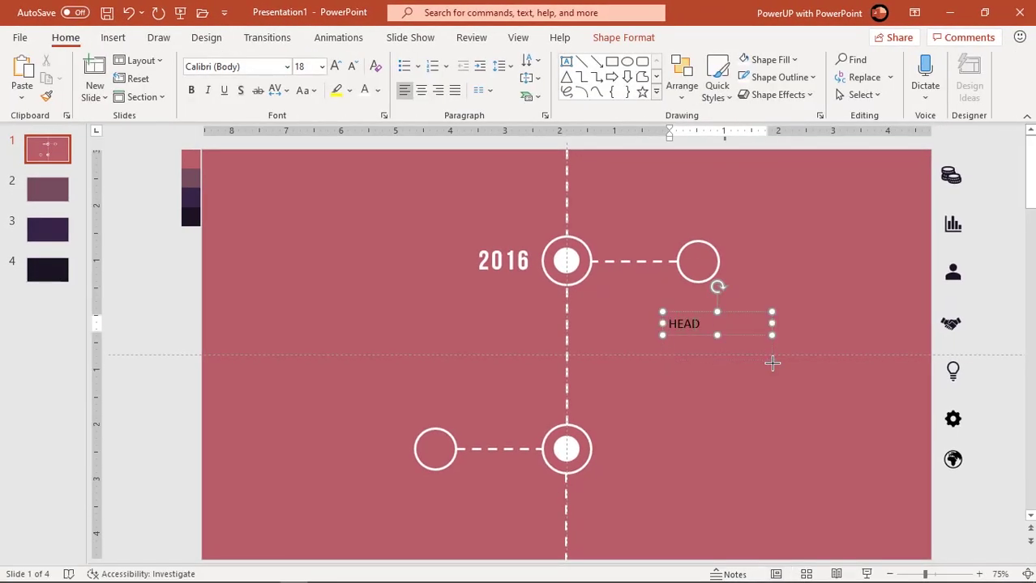
{"action": "type", "text": "ING Some text goes here."}
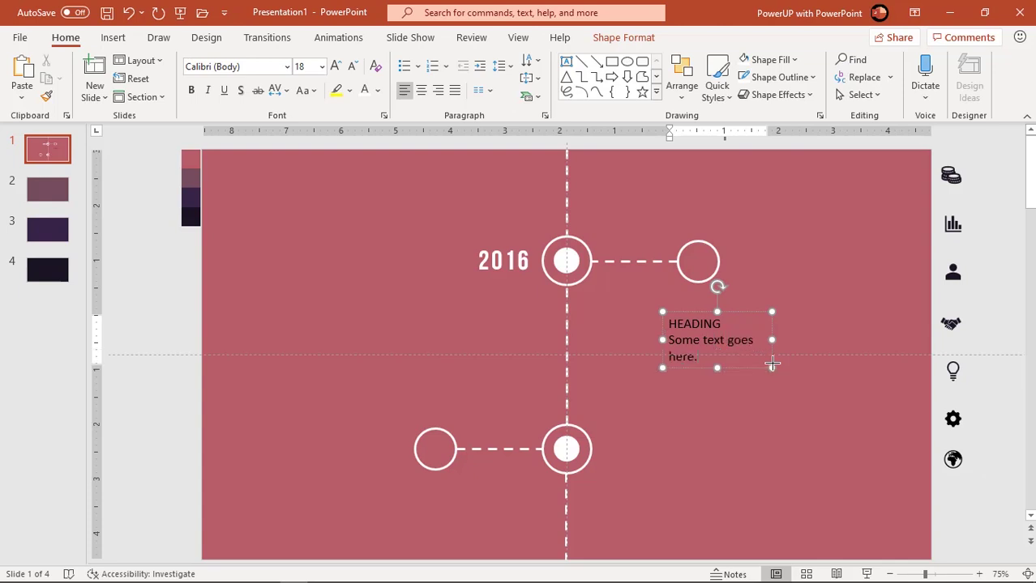
{"action": "triple_click", "coordinate": [677, 352]}
{"action": "key", "text": "ctrl+c"}
{"action": "left_click", "coordinate": [711, 361]}
{"action": "key", "text": "ctrl+v"}
{"action": "key", "text": "ctrl+v"}
{"action": "key", "text": "ctrl+v"}
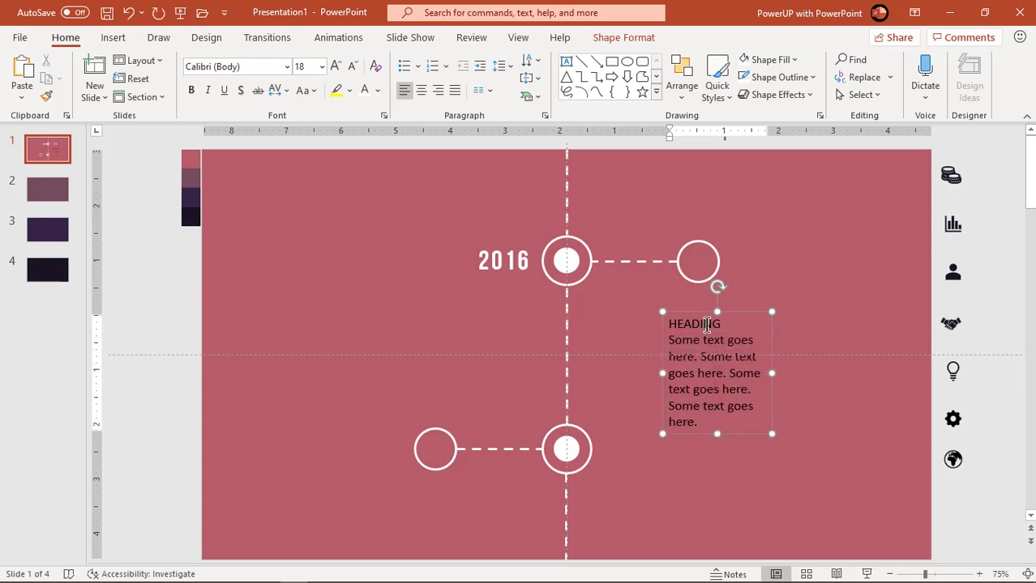
- Set the word HEADING to Bebas Neue Bold with loose character spacing
{"action": "double_click", "coordinate": [706, 324]}
{"action": "left_click", "coordinate": [237, 68]}
{"action": "type", "text": "Bebas Neue Bold"}
{"action": "key", "text": "Return"}
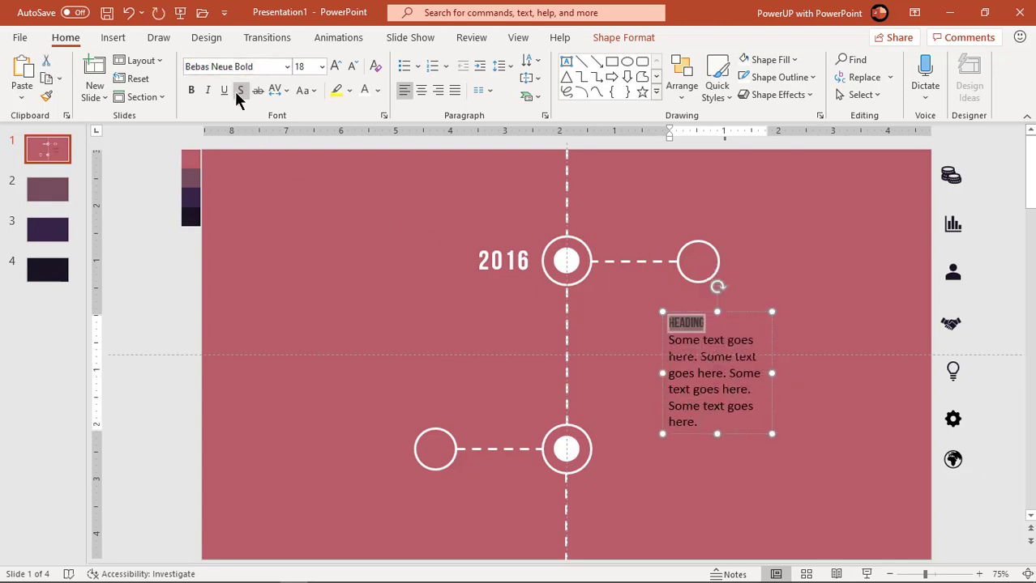
{"action": "left_click", "coordinate": [276, 90]}
{"action": "left_click", "coordinate": [308, 174]}
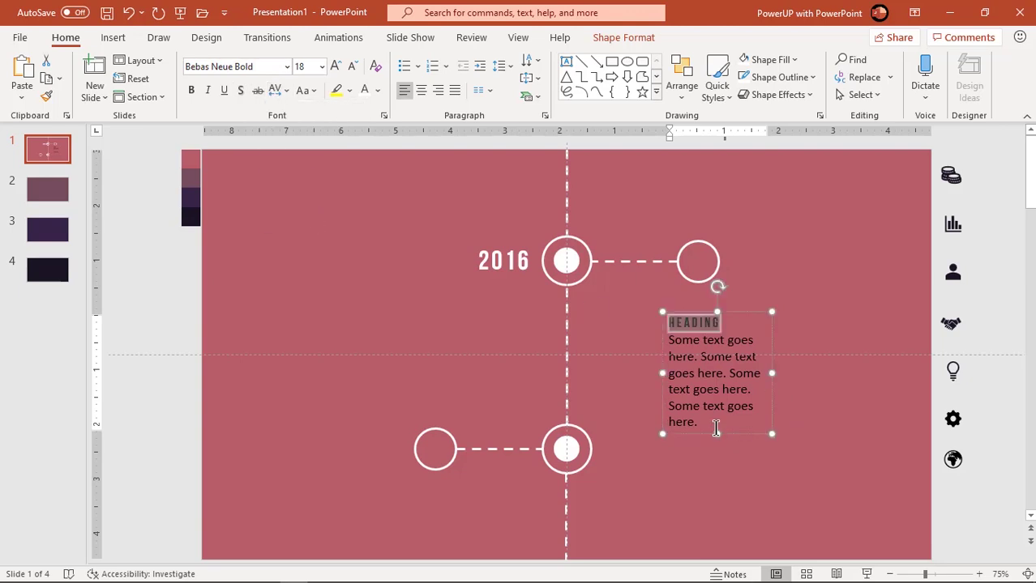
- Make the body text Economica at 11 pt and move the block above the upper connector
{"action": "left_click_drag", "start_coordinate": [716, 430], "coordinate": [666, 336]}
{"action": "left_click", "coordinate": [269, 69]}
{"action": "type", "text": "Economica"}
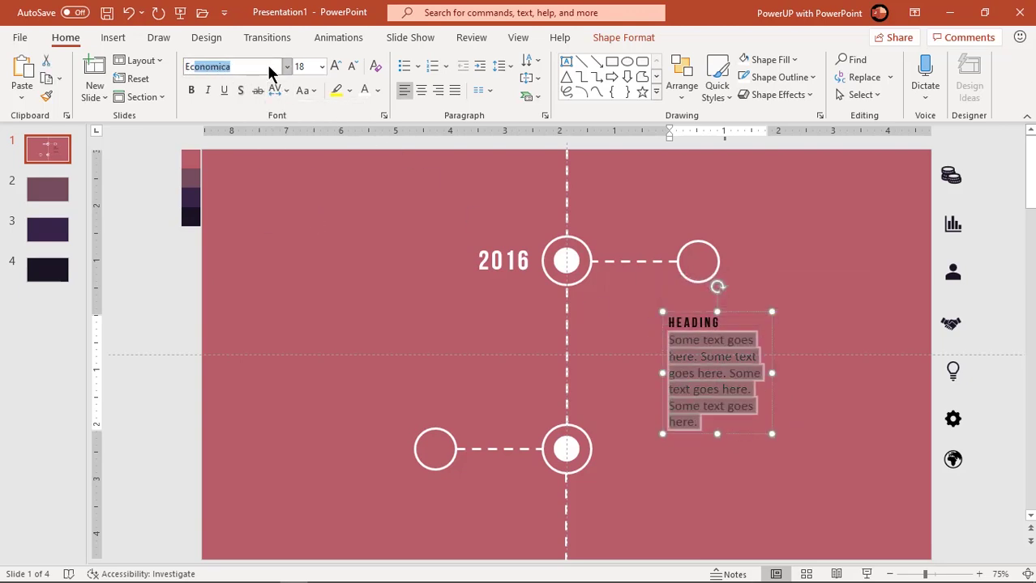
{"action": "key", "text": "Return"}
{"action": "left_click", "coordinate": [351, 65]}
{"action": "left_click", "coordinate": [351, 66]}
{"action": "left_click", "coordinate": [350, 66]}
{"action": "left_click", "coordinate": [351, 66]}
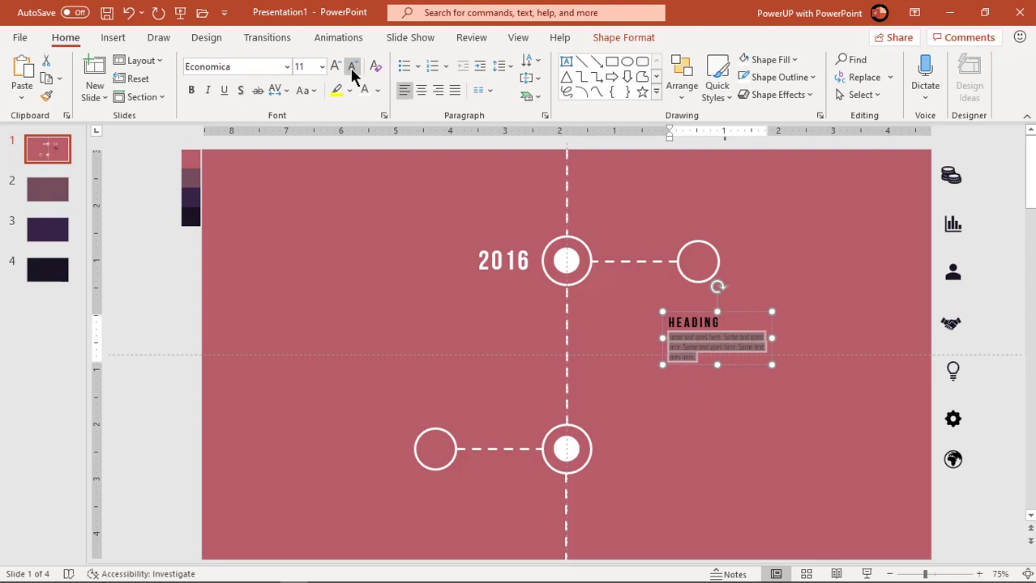
{"action": "left_click", "coordinate": [689, 315]}
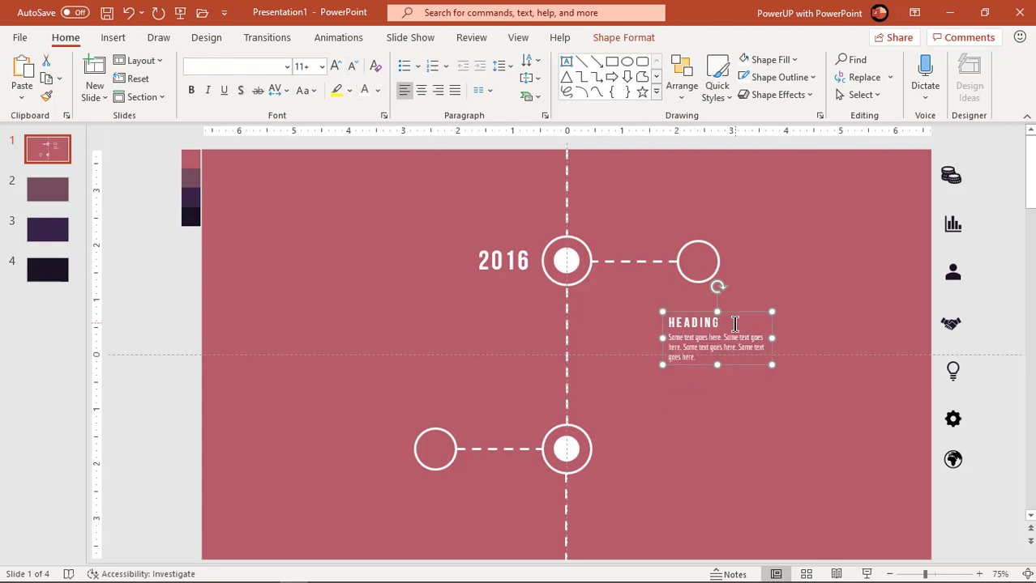
{"action": "mouse_move", "coordinate": [734, 324]}
{"action": "left_mouse_down"}
{"action": "mouse_move", "coordinate": [690, 228]}
{"action": "mouse_move", "coordinate": [661, 205]}
{"action": "mouse_move", "coordinate": [527, 393]}
{"action": "left_mouse_up"}
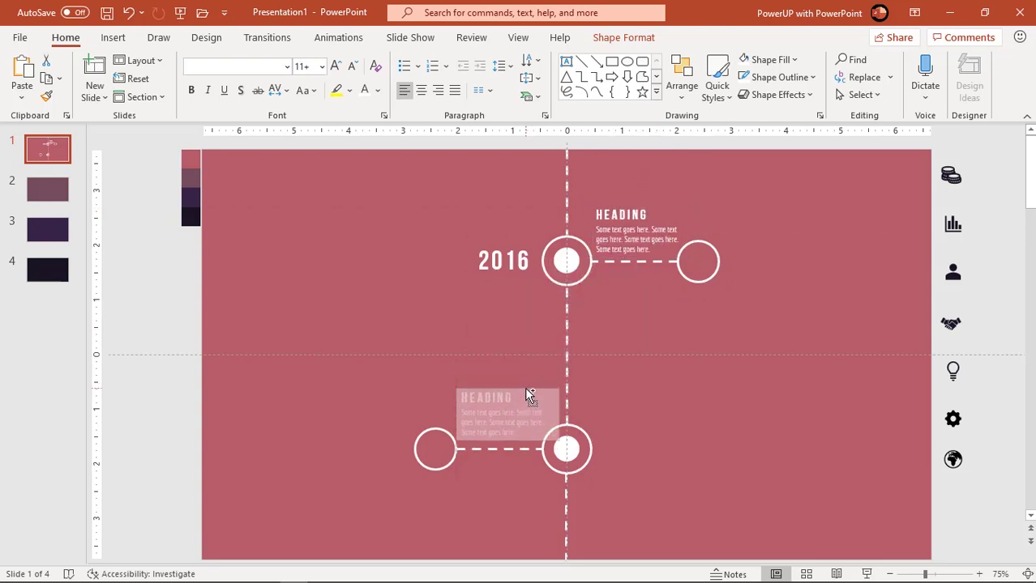
- Right-align the lower heading and place a copy of the 2016 label beside the lower circle
{"action": "left_click", "coordinate": [437, 90]}
{"action": "left_click_drag", "start_coordinate": [548, 392], "coordinate": [520, 389]}
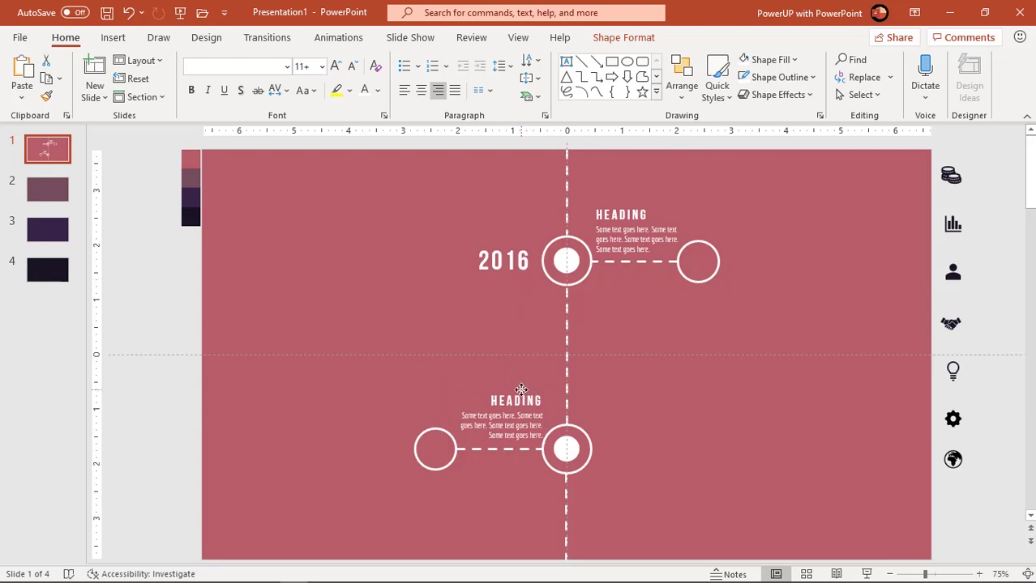
{"action": "left_click", "coordinate": [518, 279]}
{"action": "mouse_move", "coordinate": [522, 280]}
{"action": "left_mouse_down"}
{"action": "mouse_move", "coordinate": [615, 381]}
{"action": "mouse_move", "coordinate": [656, 467]}
{"action": "left_mouse_up"}
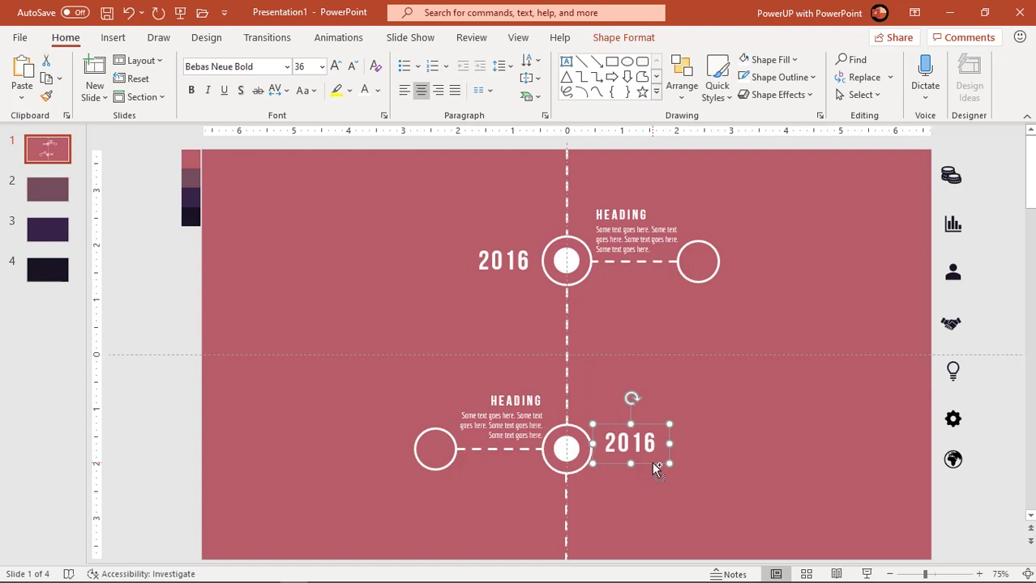
{"action": "key", "text": "ctrl+Down"}
{"action": "key", "text": "ctrl+Down"}
{"action": "key", "text": "ctrl+Down"}
{"action": "key", "text": "ctrl+Down"}
{"action": "key", "text": "ctrl+Down"}
{"action": "key", "text": "ctrl+Down"}
{"action": "key", "text": "ctrl+Down"}
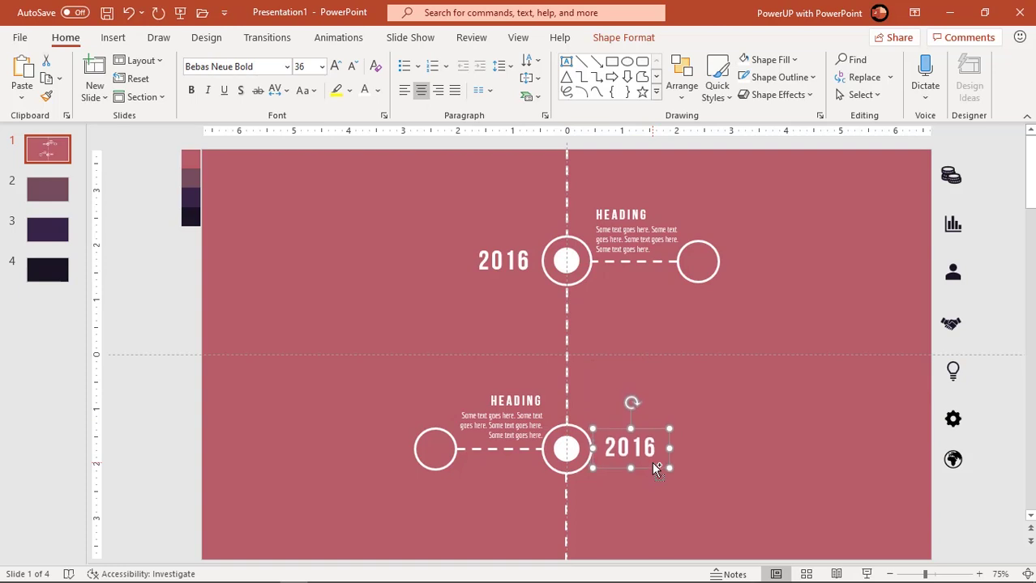
{"action": "key", "text": "ctrl+Left"}
{"action": "key", "text": "ctrl+Left"}
{"action": "key", "text": "ctrl+Left"}
{"action": "key", "text": "ctrl+Right"}
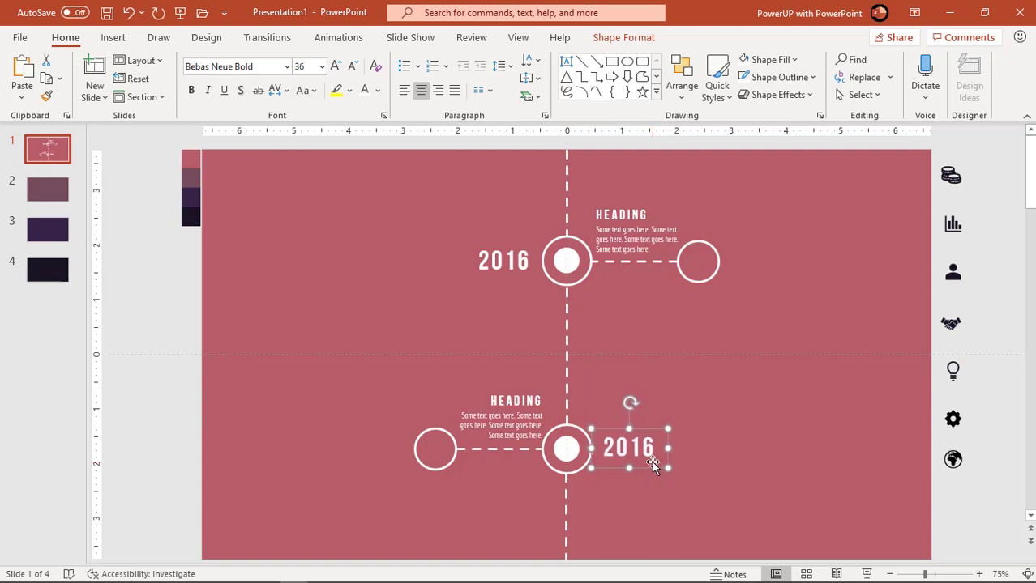
{"action": "key", "text": "ctrl+Right"}
- Change the copied year label's text to 2017
{"action": "left_click", "coordinate": [655, 451]}
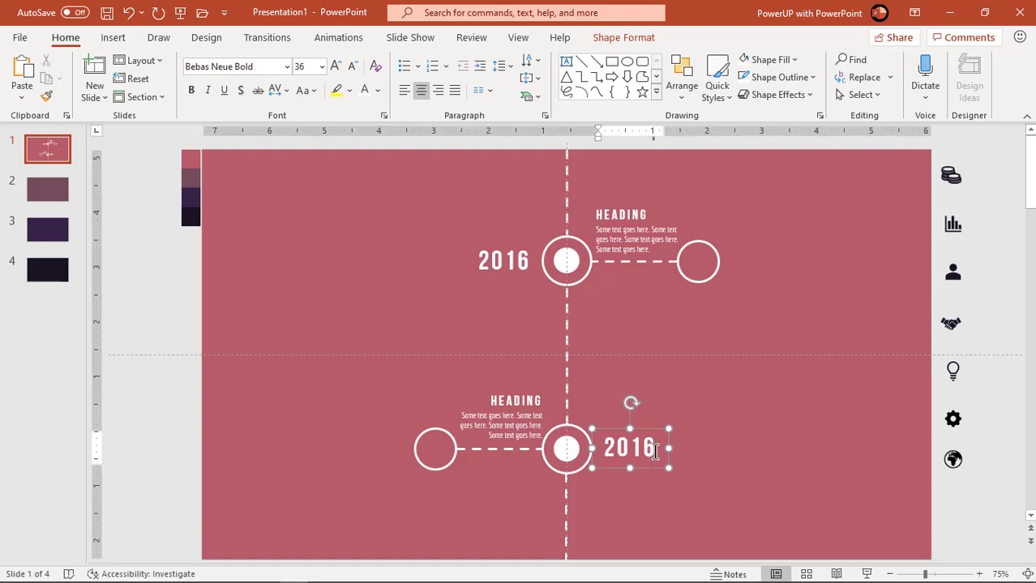
{"action": "key", "text": "BackSpace"}
{"action": "type", "text": "7"}
{"action": "left_click", "coordinate": [724, 471]}
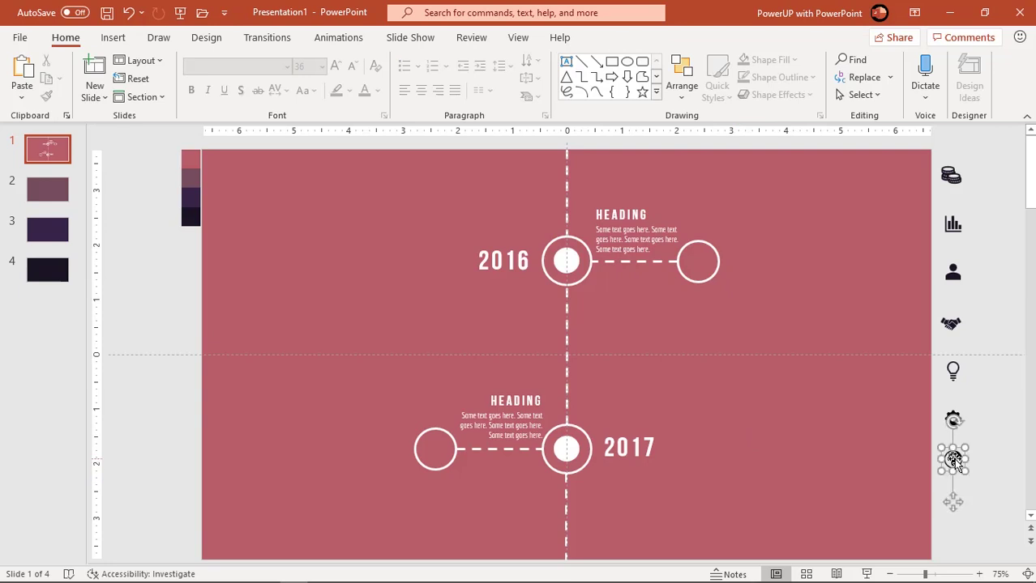
- Bring the globe and gear icons onto the slide and fill both white
{"action": "left_click_drag", "start_coordinate": [952, 459], "coordinate": [781, 424]}
{"action": "left_click_drag", "start_coordinate": [950, 423], "coordinate": [832, 381]}
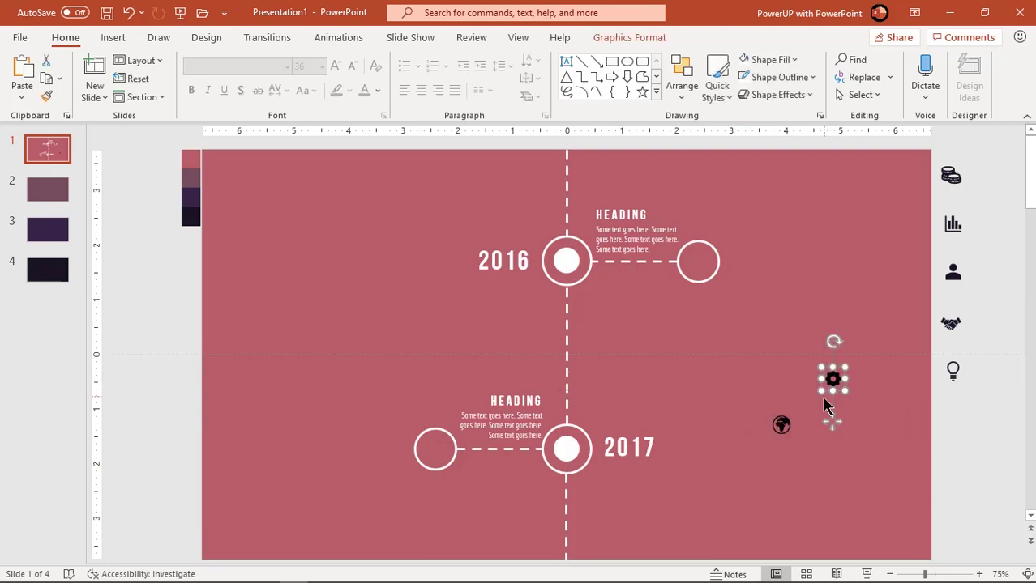
{"action": "left_click", "coordinate": [781, 423]}
{"action": "left_click", "coordinate": [833, 380], "text": "shift"}
{"action": "left_click", "coordinate": [600, 39]}
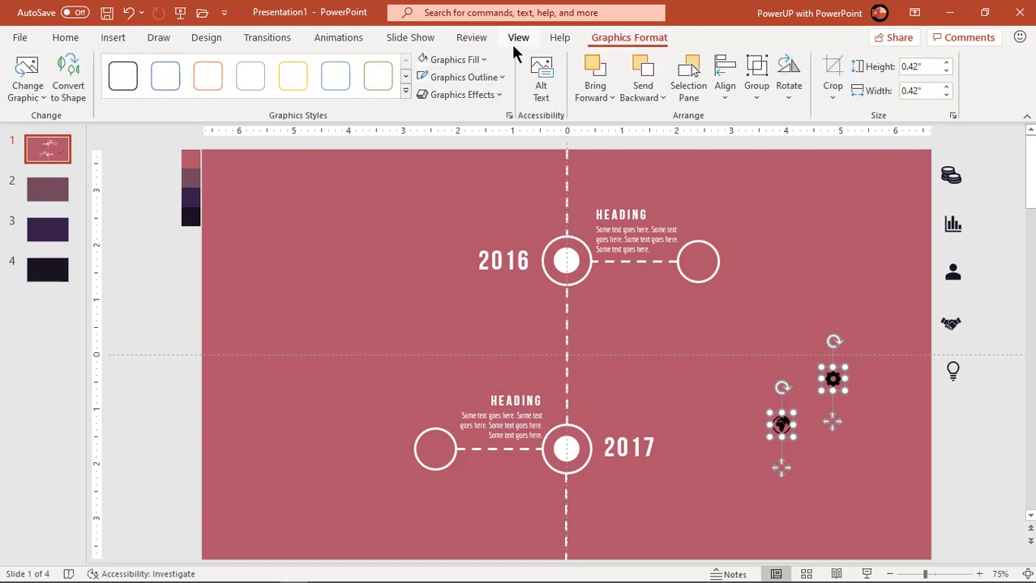
{"action": "left_click", "coordinate": [422, 60]}
- Place the globe in the 2016 right circle and the gear in the 2017 left circle
{"action": "left_click", "coordinate": [734, 398]}
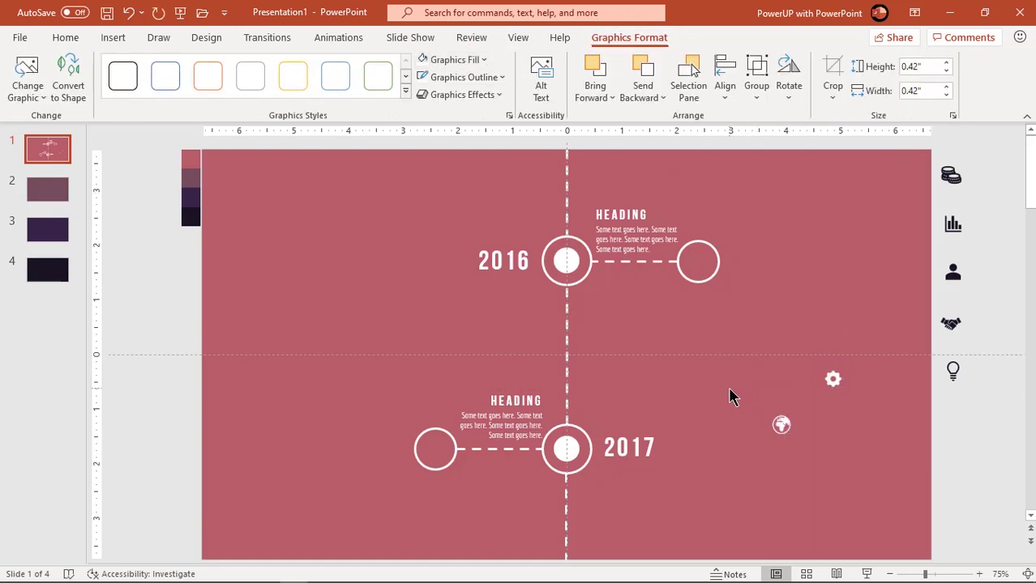
{"action": "left_click_drag", "start_coordinate": [781, 424], "coordinate": [699, 264]}
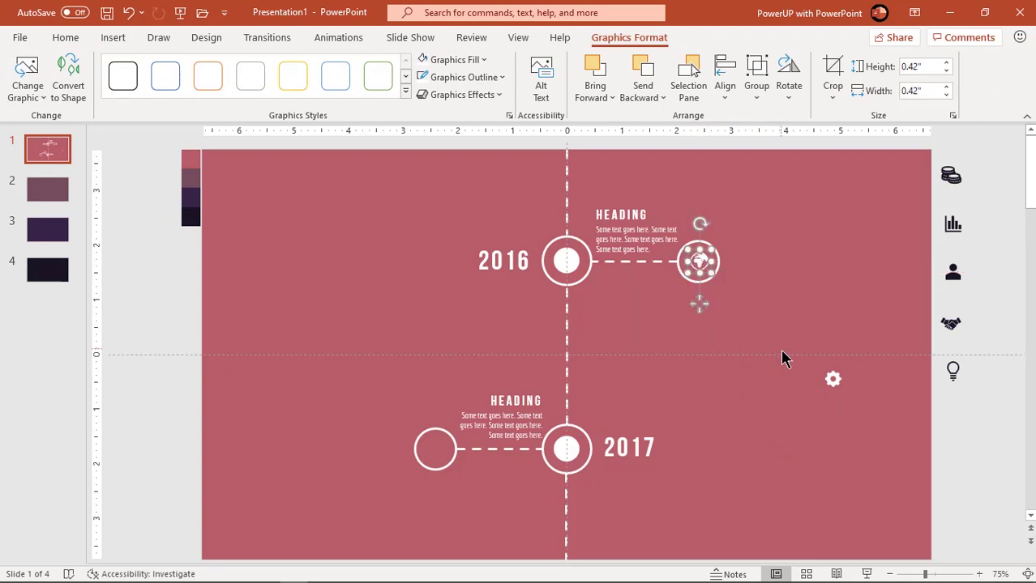
{"action": "left_click_drag", "start_coordinate": [834, 379], "coordinate": [435, 450]}
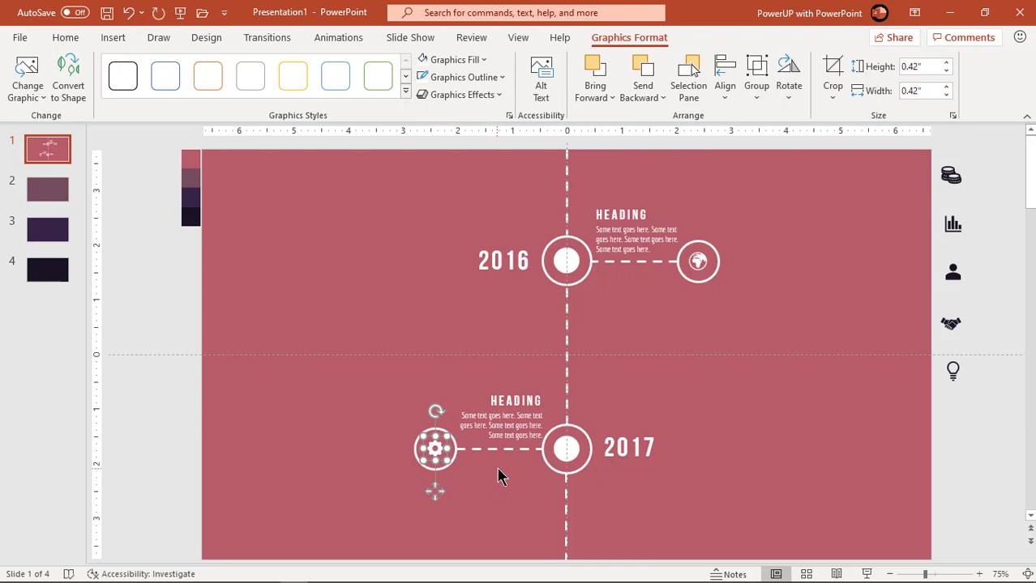
{"action": "left_click", "coordinate": [495, 478]}
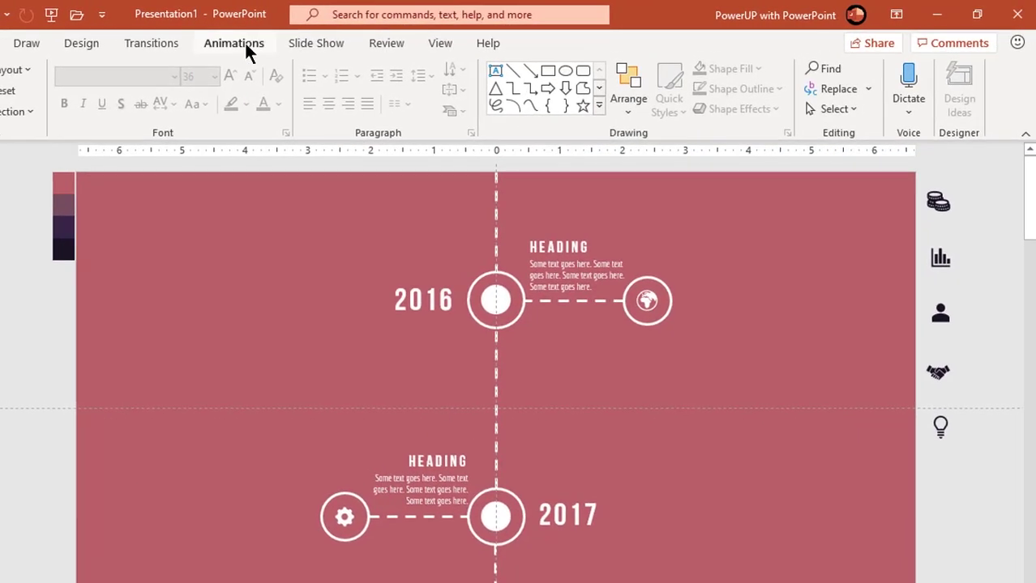
- With the Animation Pane shown, give the vertical dashed line a From Top Wipe
{"action": "left_click", "coordinate": [345, 37]}
{"action": "left_click", "coordinate": [683, 68]}
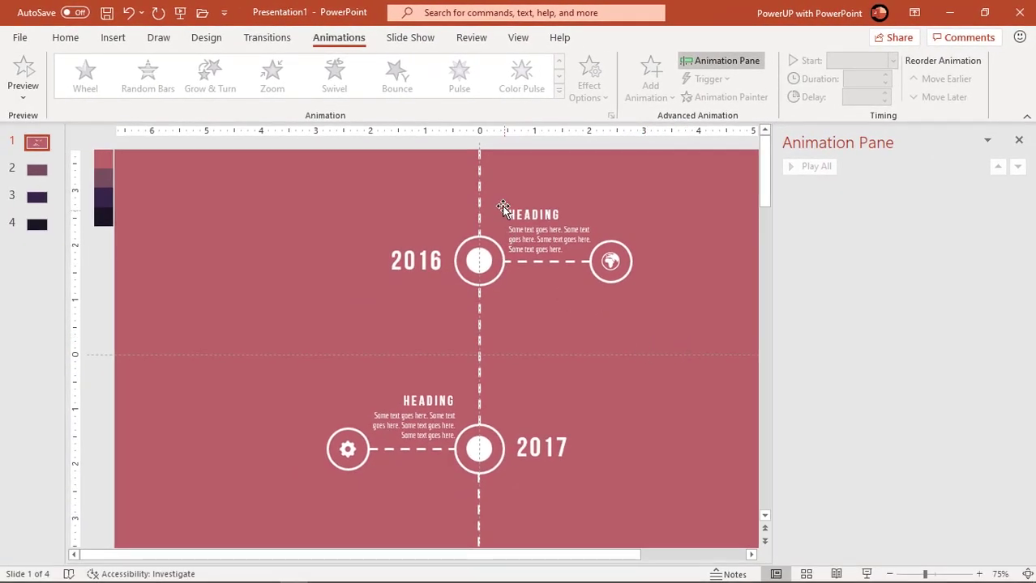
{"action": "left_click", "coordinate": [481, 194]}
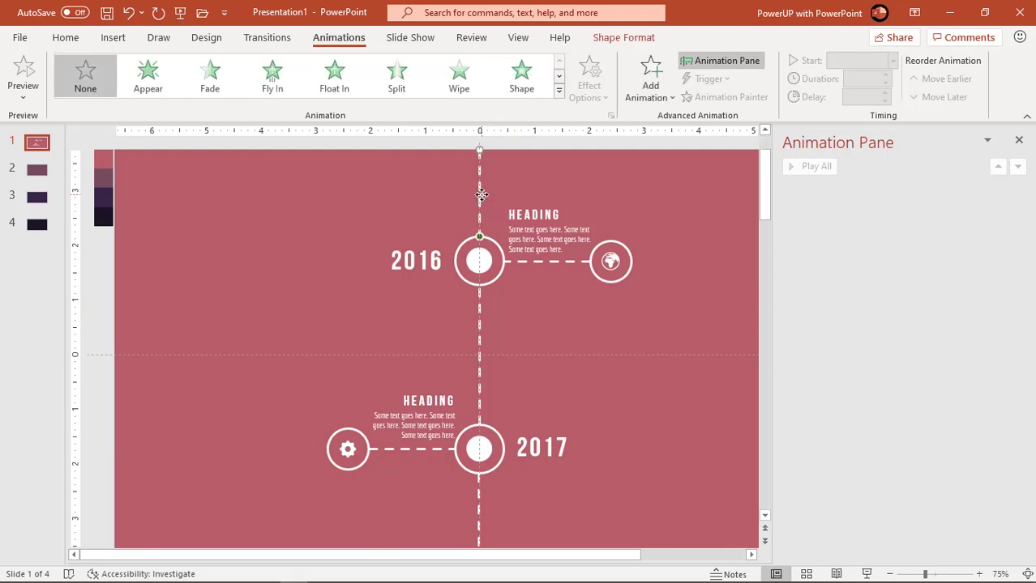
{"action": "left_click", "coordinate": [460, 81]}
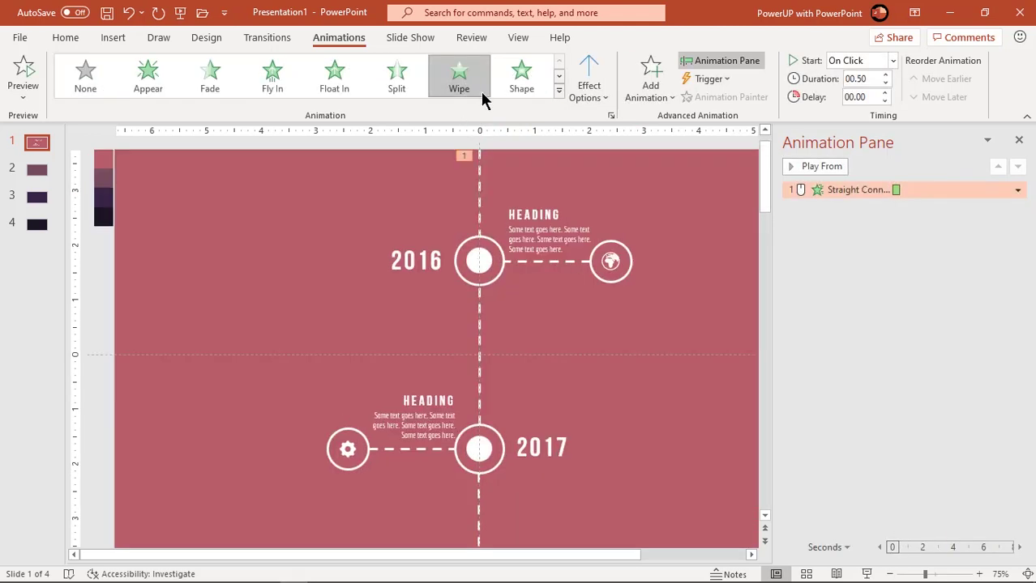
{"action": "left_click", "coordinate": [574, 93]}
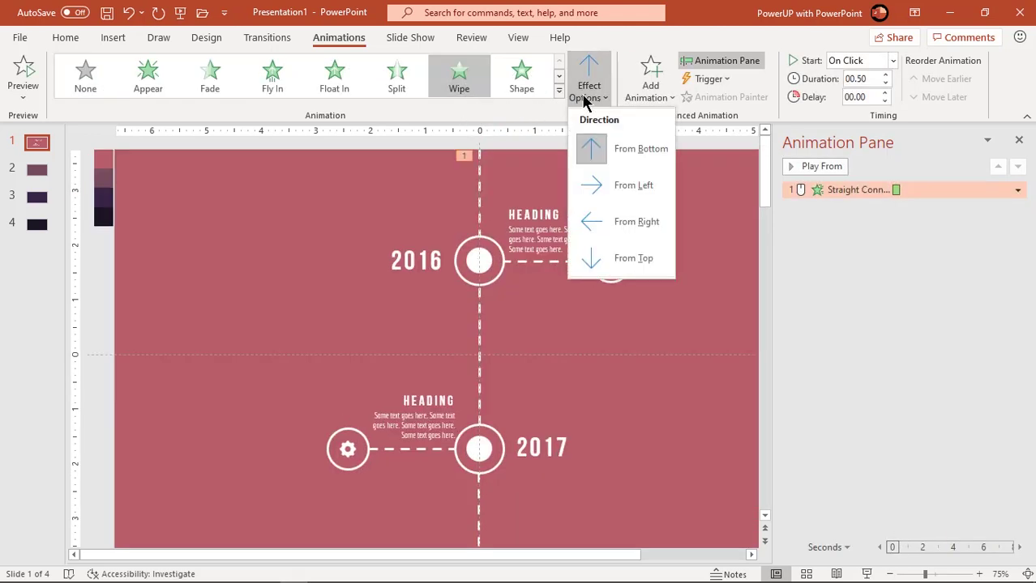
{"action": "left_click", "coordinate": [614, 259]}
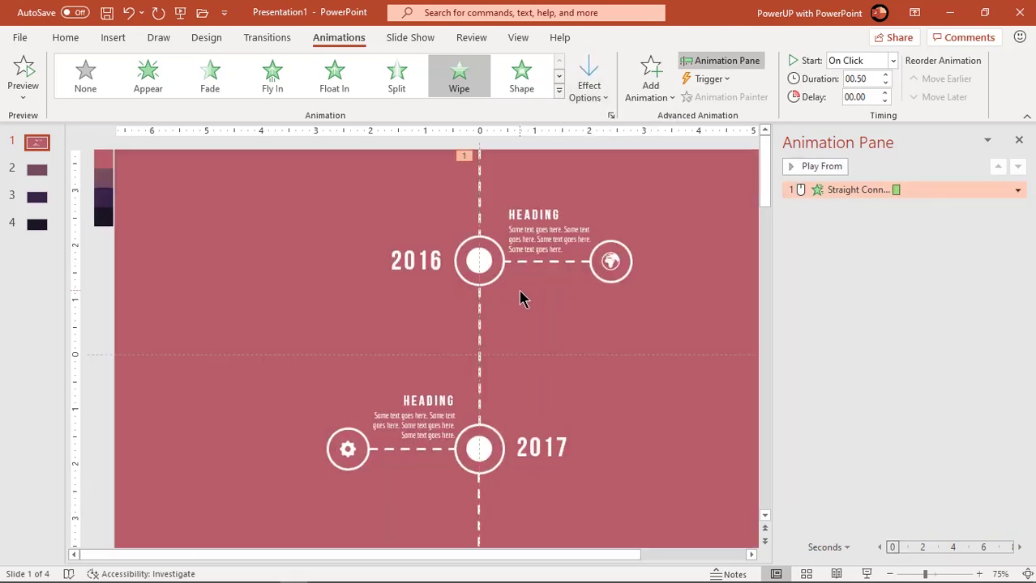
- Give both 2016 circles, Oval 23 and Oval 24, a Zoom entrance
{"action": "left_click", "coordinate": [496, 276]}
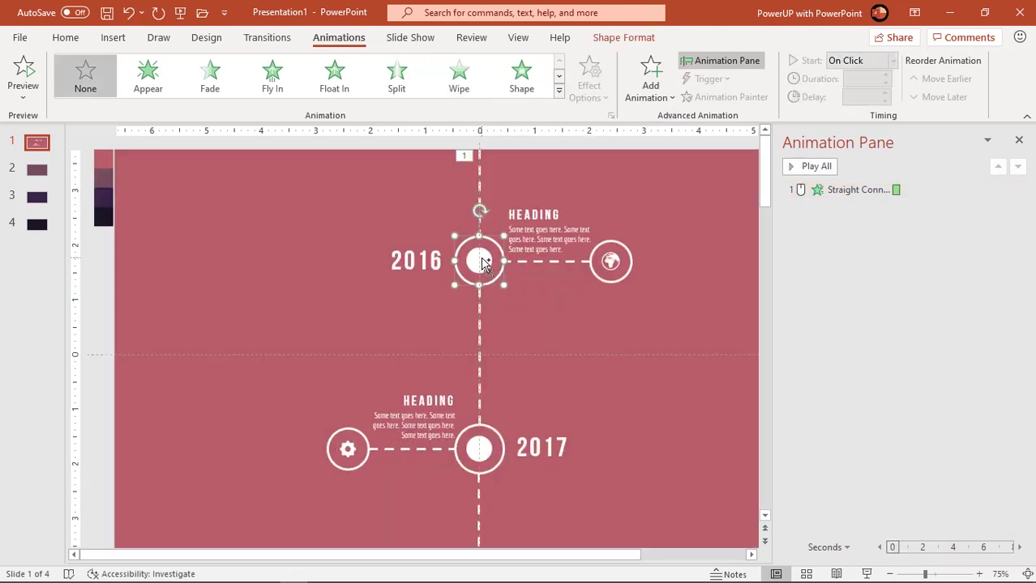
{"action": "left_click", "coordinate": [481, 261]}
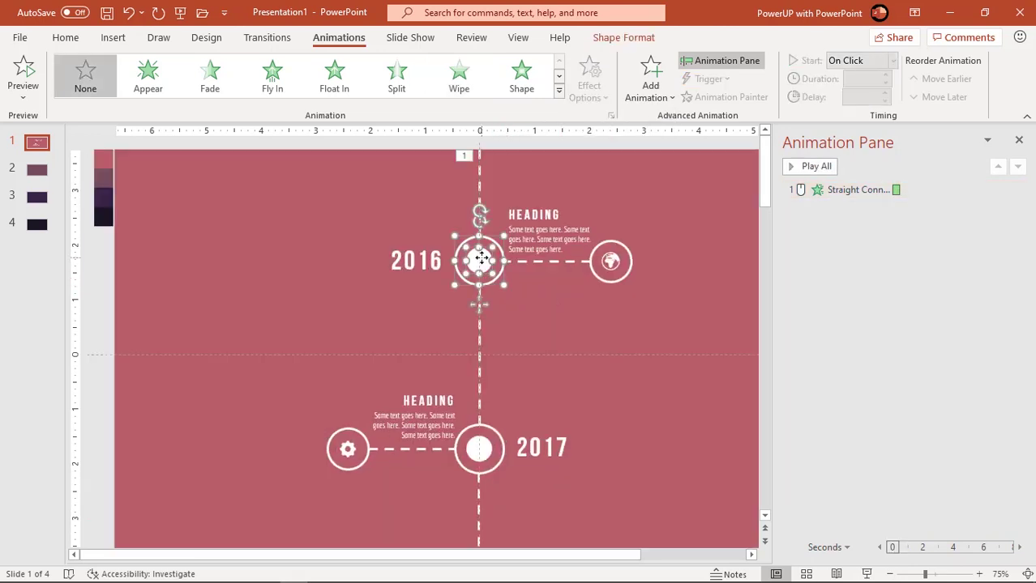
{"action": "left_click", "coordinate": [558, 90]}
{"action": "left_click", "coordinate": [224, 220]}
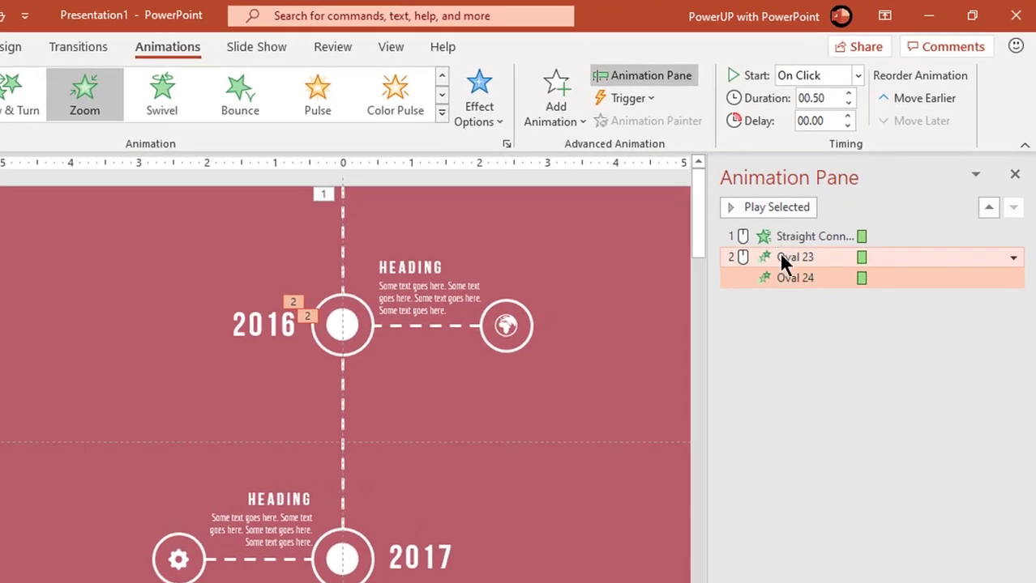
- Set Oval 23 to start After Previous and delay Oval 24 by 0.25 seconds
{"action": "left_click", "coordinate": [783, 259]}
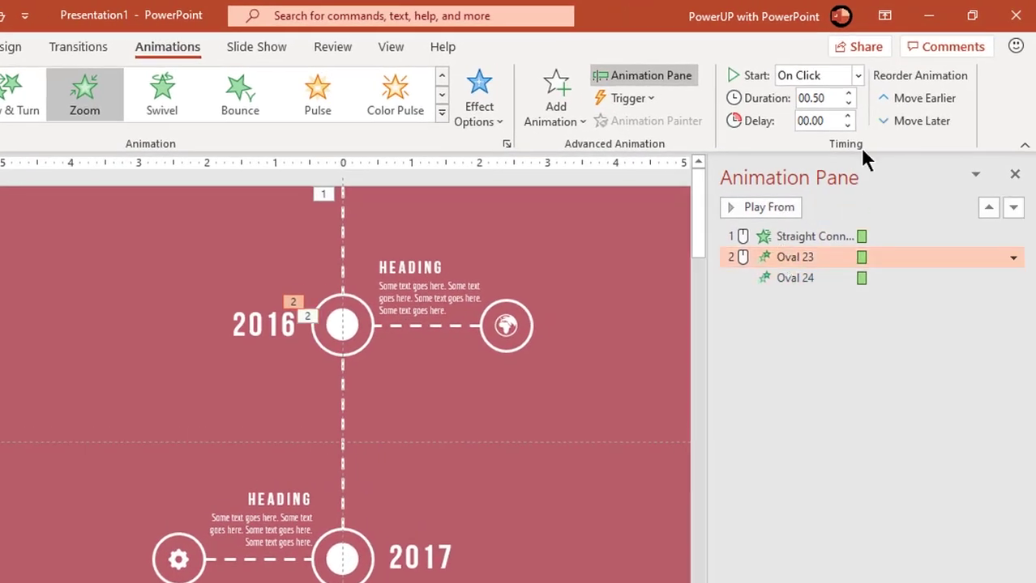
{"action": "left_click", "coordinate": [857, 76]}
{"action": "left_click", "coordinate": [820, 142]}
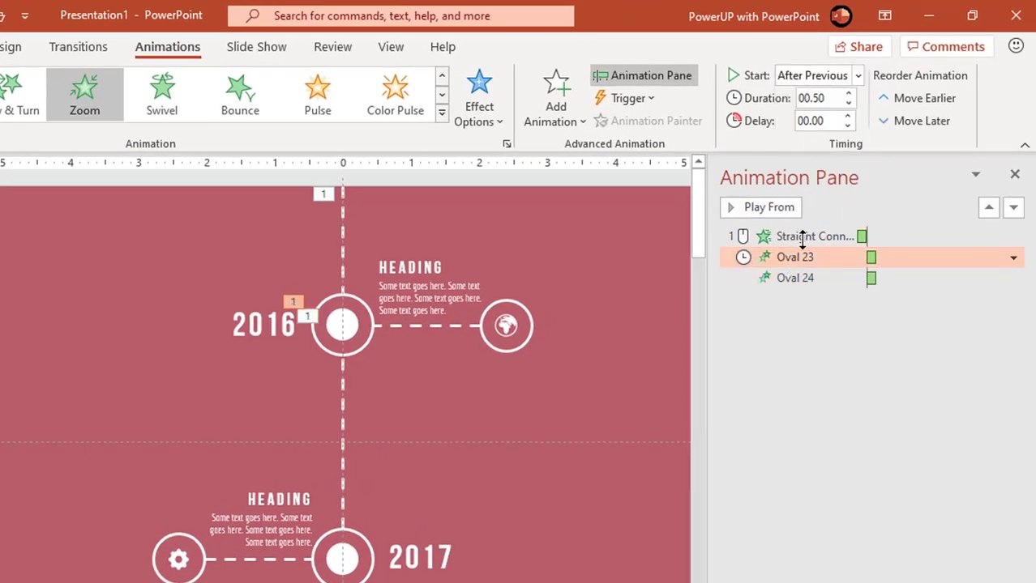
{"action": "left_click", "coordinate": [798, 277]}
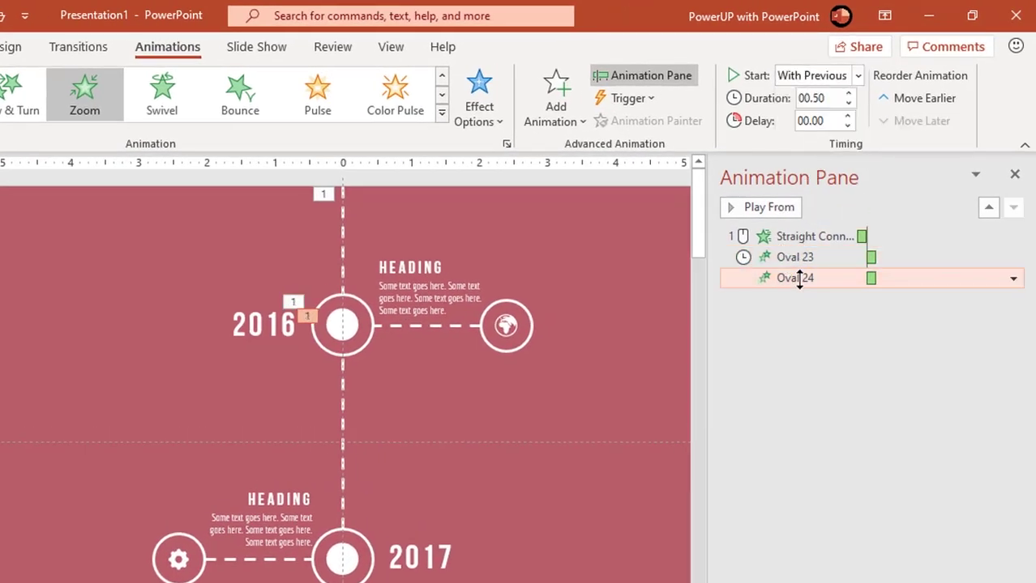
{"action": "left_click", "coordinate": [847, 116]}
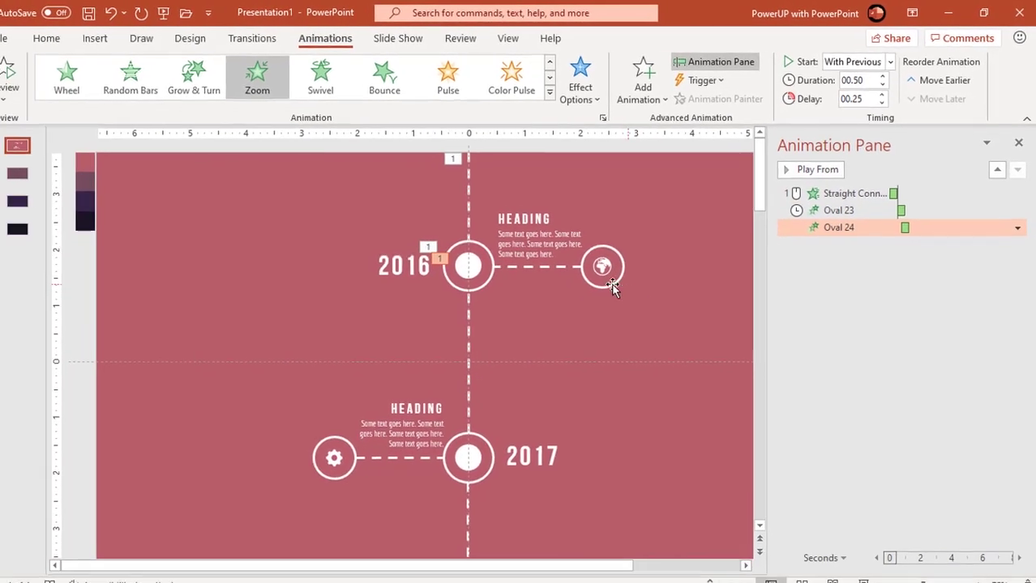
- Make the connector toward the globe wipe From Left, After Previous
{"action": "left_click", "coordinate": [518, 262]}
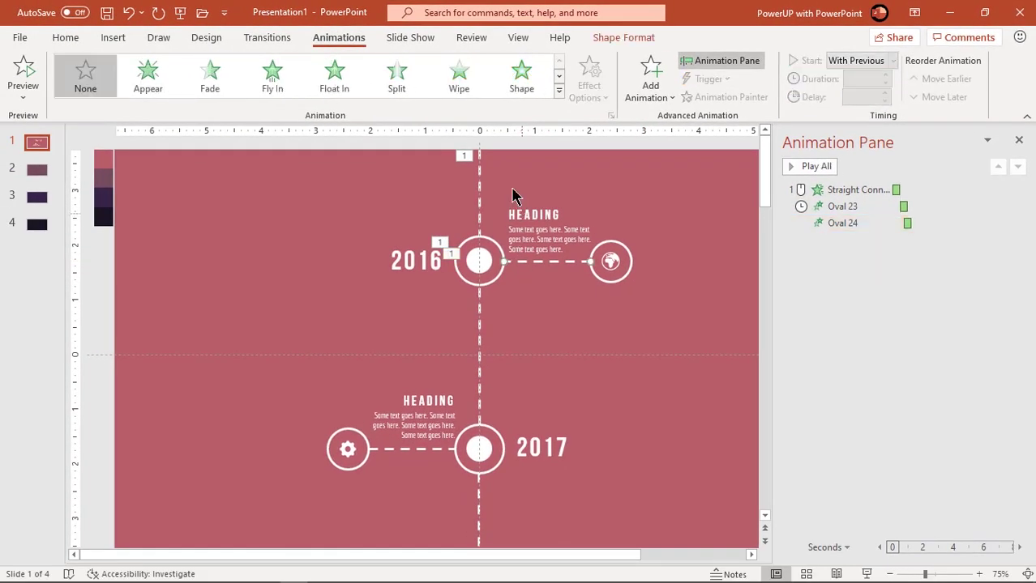
{"action": "left_click", "coordinate": [463, 81]}
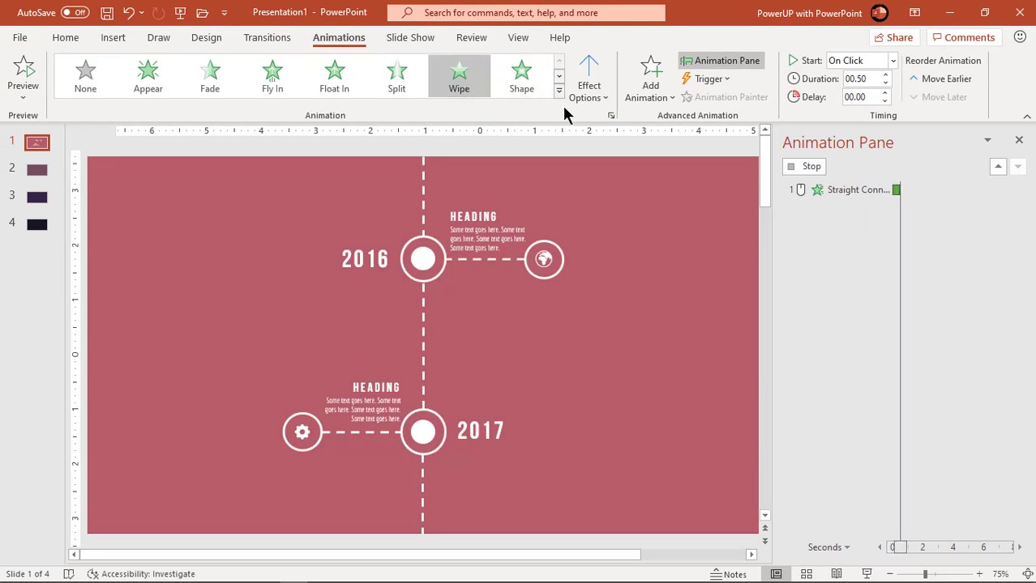
{"action": "left_click", "coordinate": [592, 94]}
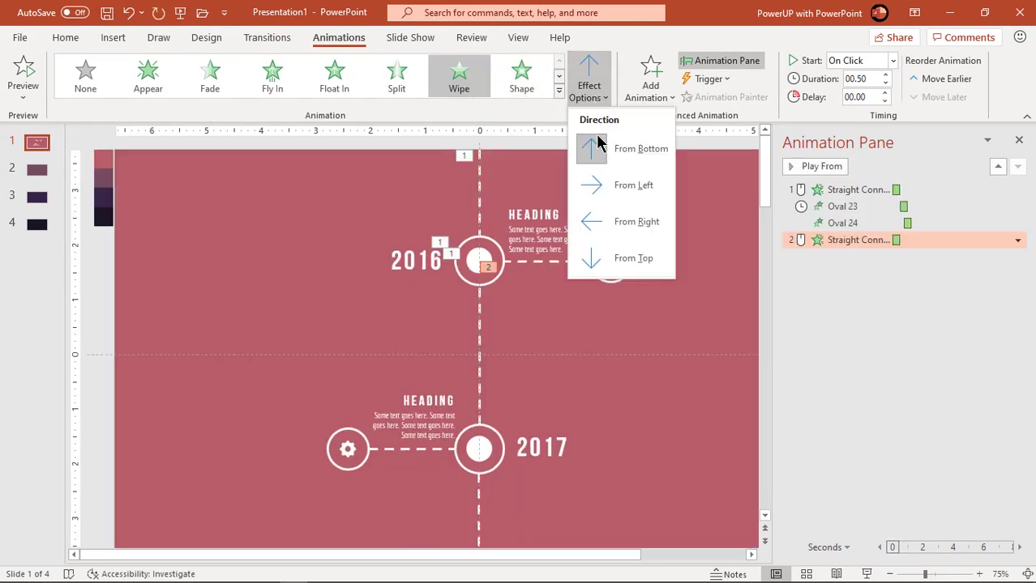
{"action": "left_click", "coordinate": [600, 185]}
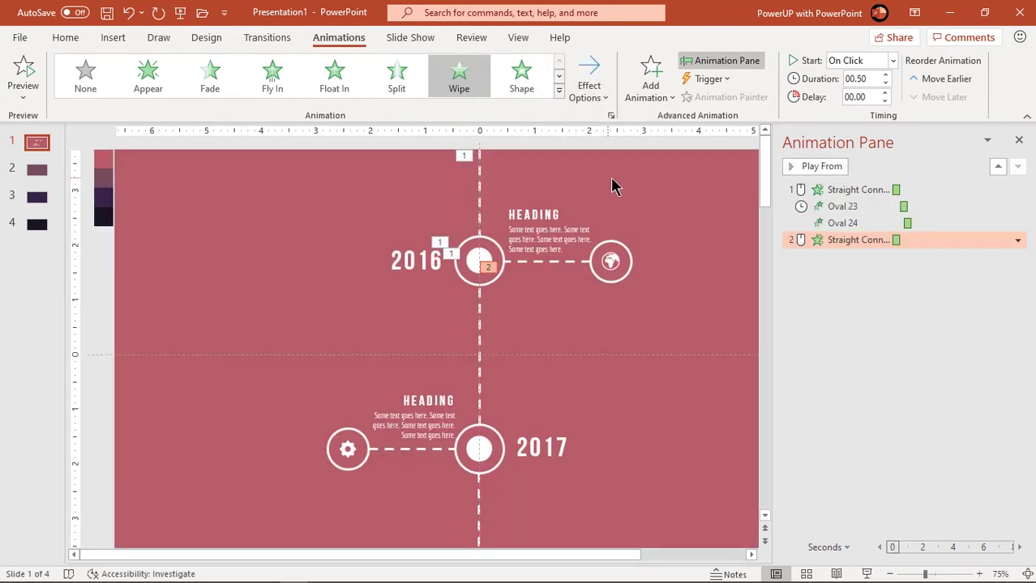
{"action": "left_click", "coordinate": [856, 76]}
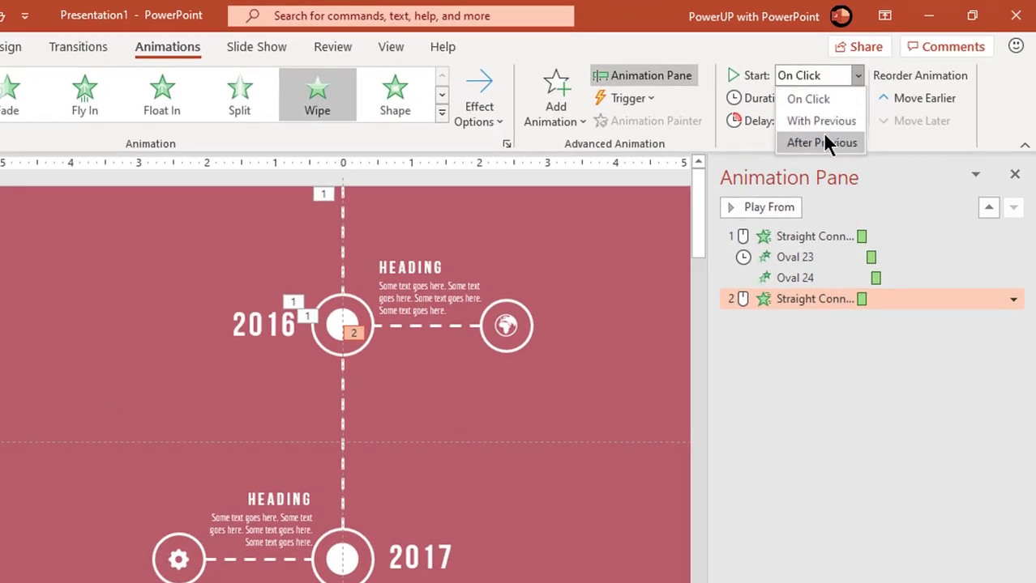
{"action": "left_click", "coordinate": [819, 141]}
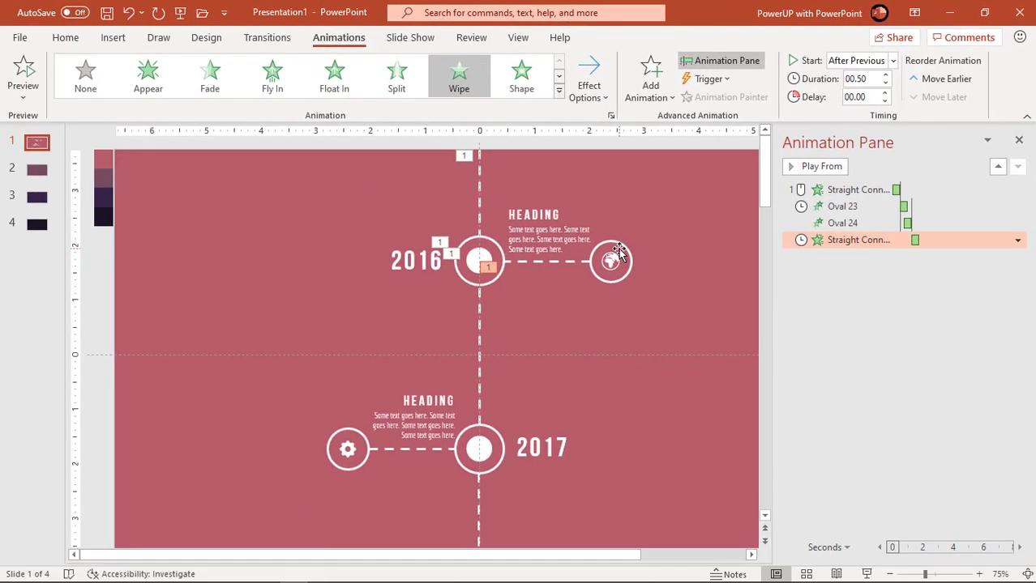
- Give the globe circle a Zoom entrance starting After Previous
{"action": "left_click", "coordinate": [616, 244]}
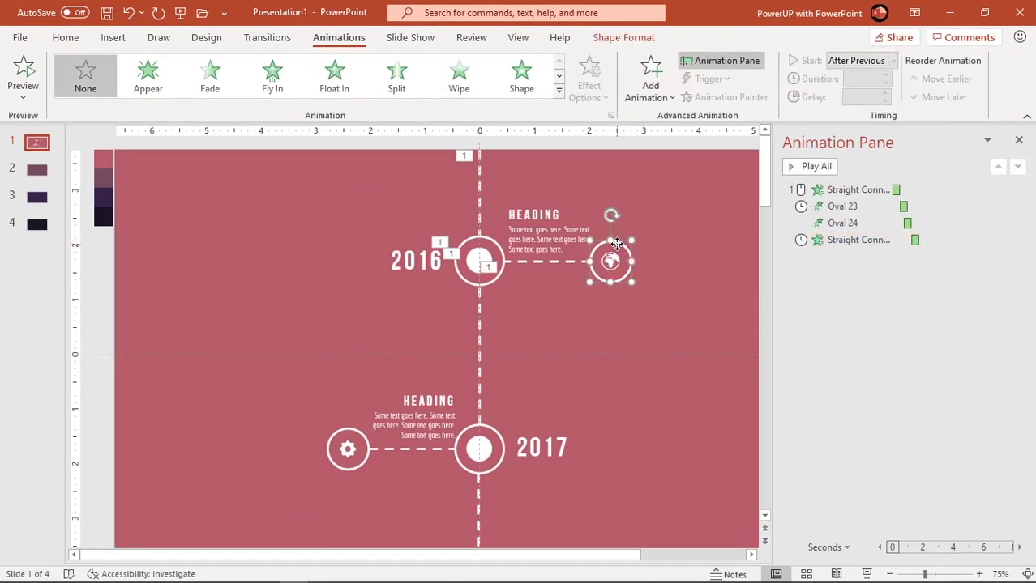
{"action": "left_click", "coordinate": [557, 91]}
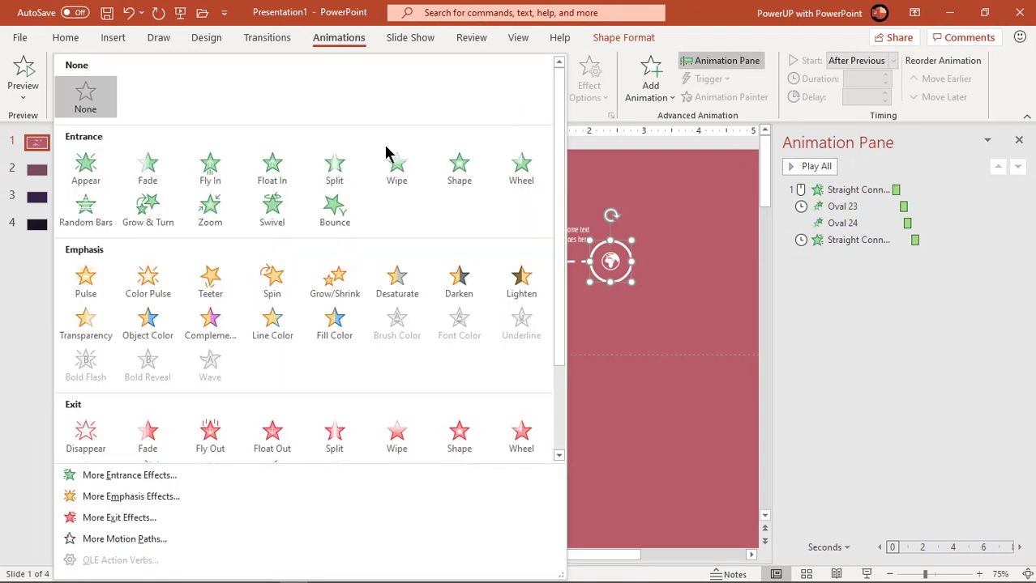
{"action": "left_click", "coordinate": [226, 213]}
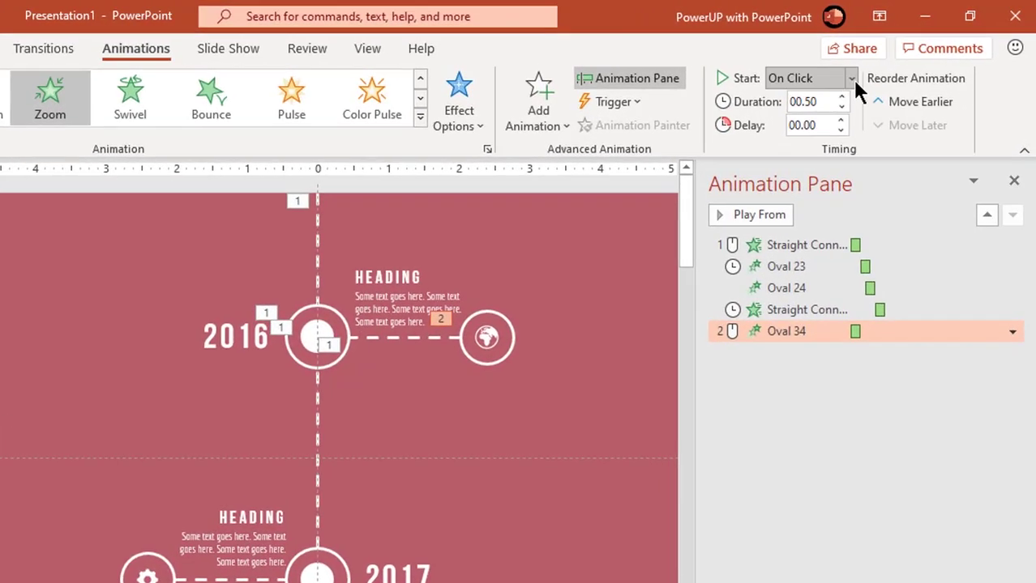
{"action": "left_click", "coordinate": [851, 78]}
{"action": "left_click", "coordinate": [819, 146]}
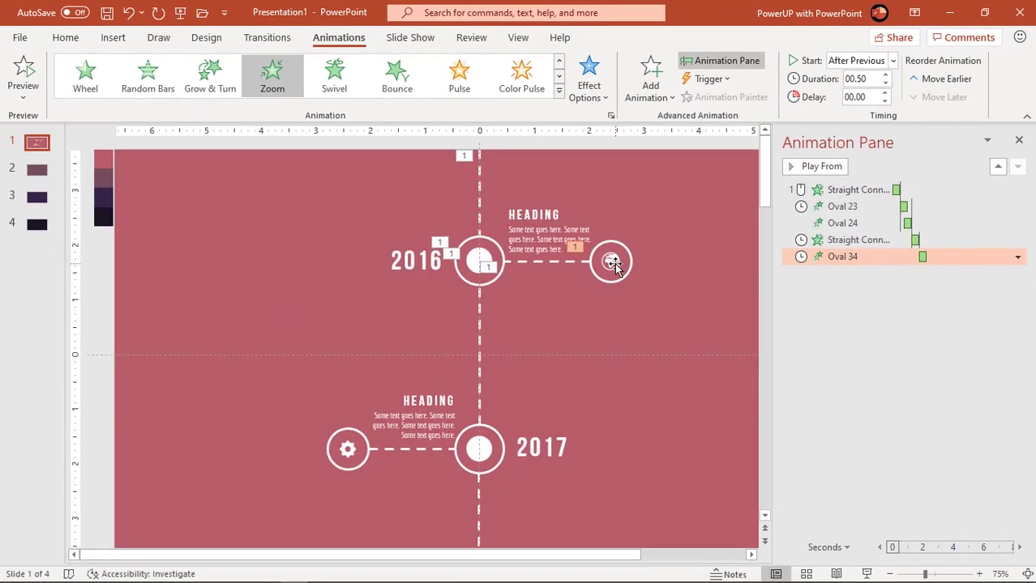
{"action": "left_click", "coordinate": [611, 261]}
- Zoom in the globe icon, 2016 heading and year, with Graphic 22 starting After Previous
{"action": "left_click", "coordinate": [538, 238], "text": "shift"}
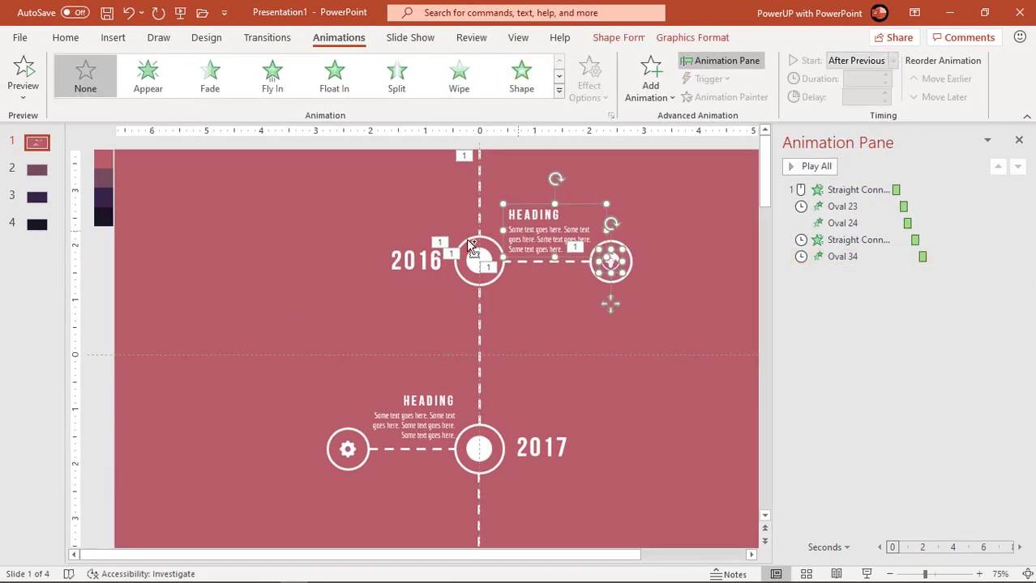
{"action": "left_click", "coordinate": [421, 256], "text": "shift"}
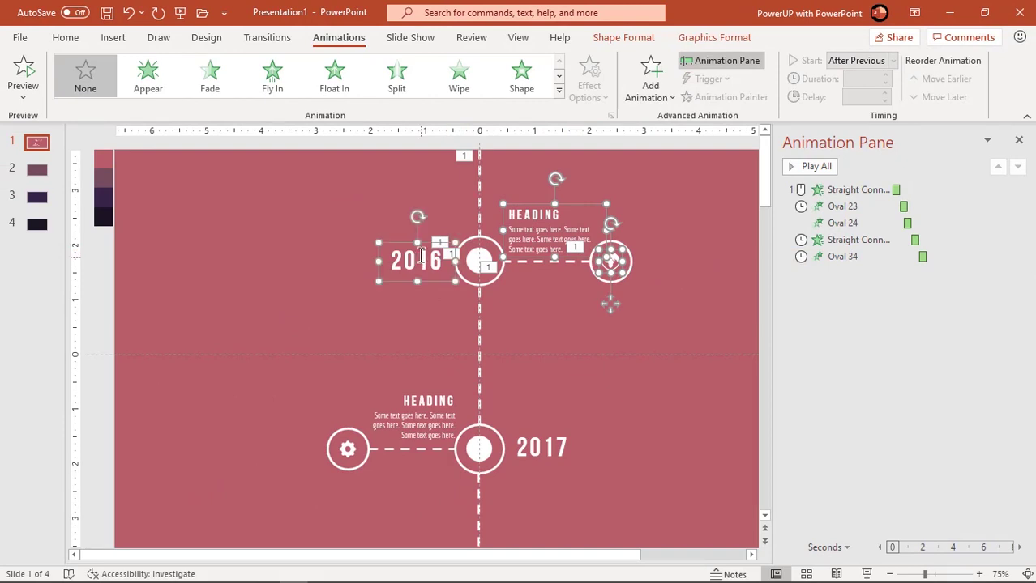
{"action": "left_click", "coordinate": [558, 90]}
{"action": "left_click", "coordinate": [213, 206]}
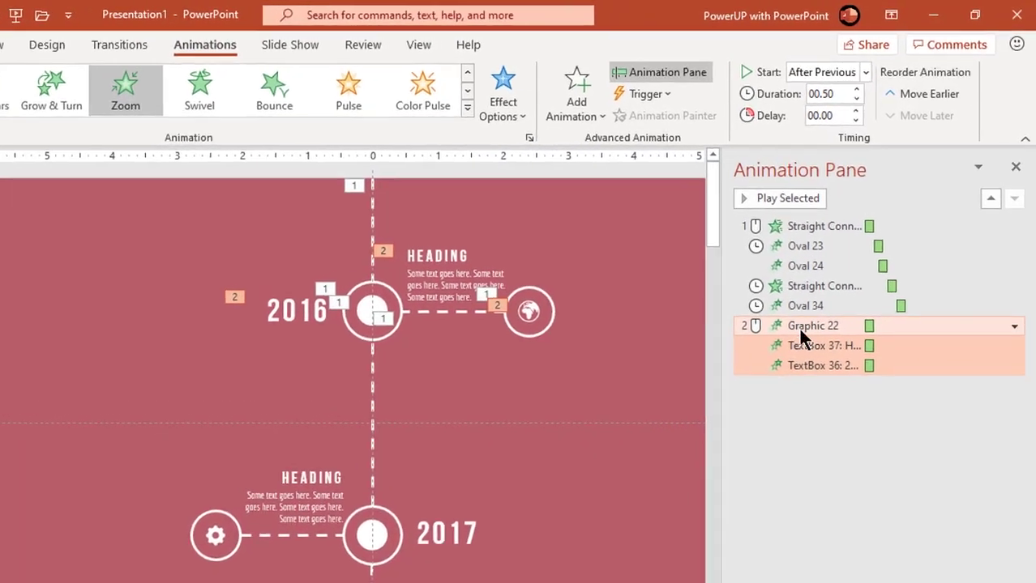
{"action": "left_click", "coordinate": [831, 287]}
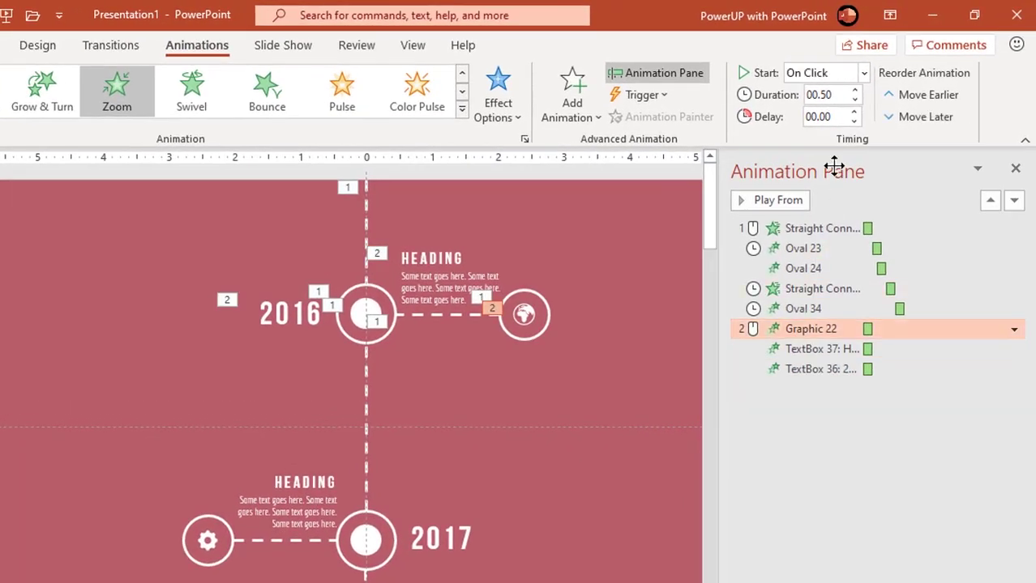
{"action": "left_click", "coordinate": [866, 71]}
{"action": "left_click", "coordinate": [836, 136]}
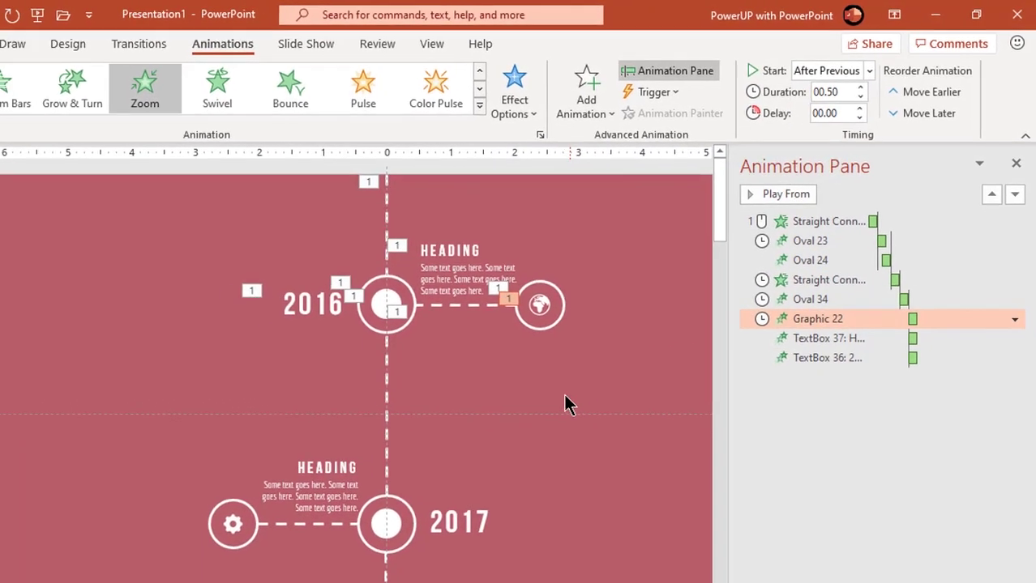
{"action": "left_click", "coordinate": [565, 397]}
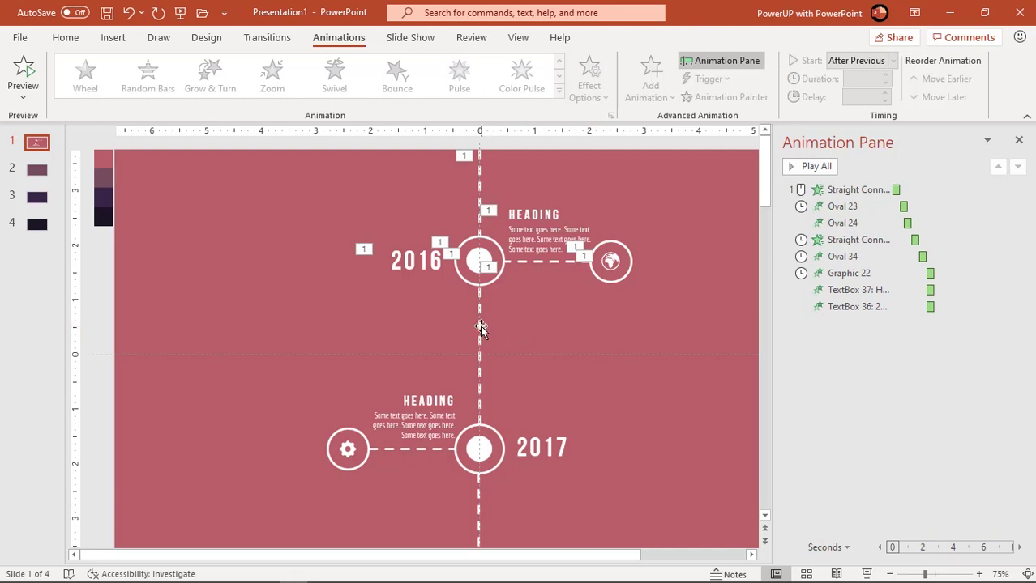
- Give the dashed line below 2016 a From Top Wipe
{"action": "left_click", "coordinate": [481, 326]}
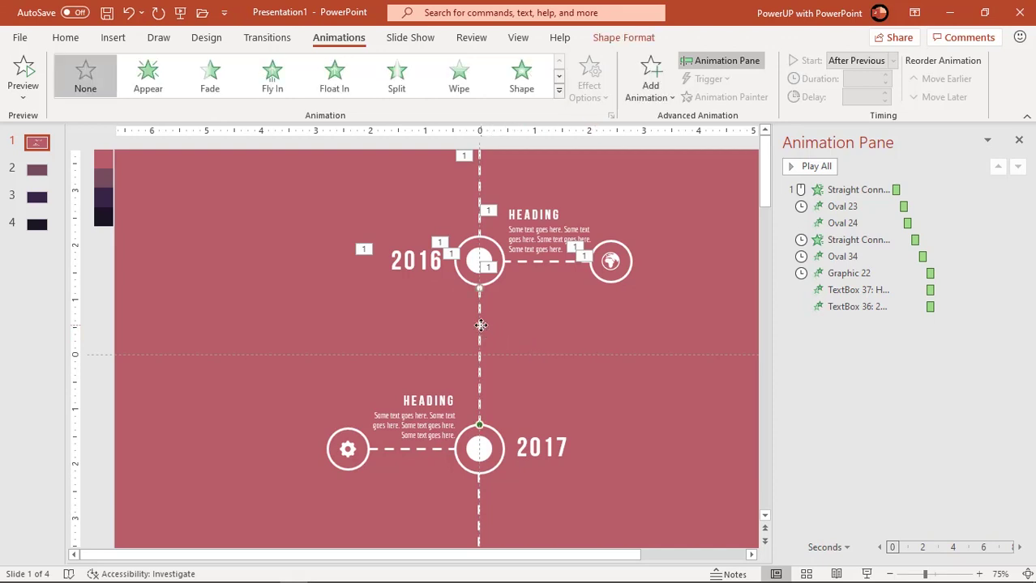
{"action": "left_click", "coordinate": [467, 82]}
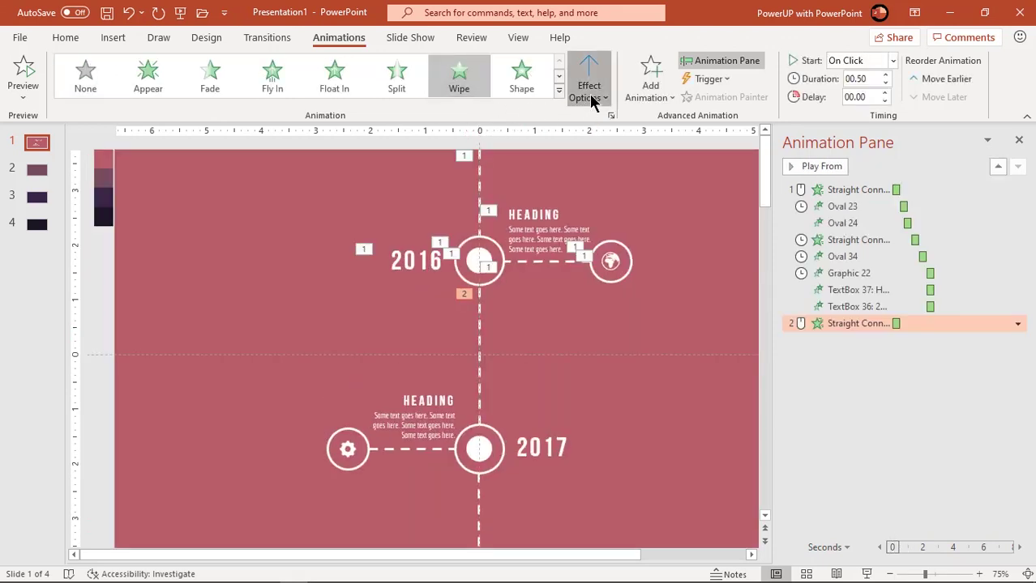
{"action": "left_click", "coordinate": [589, 91]}
{"action": "left_click", "coordinate": [599, 257]}
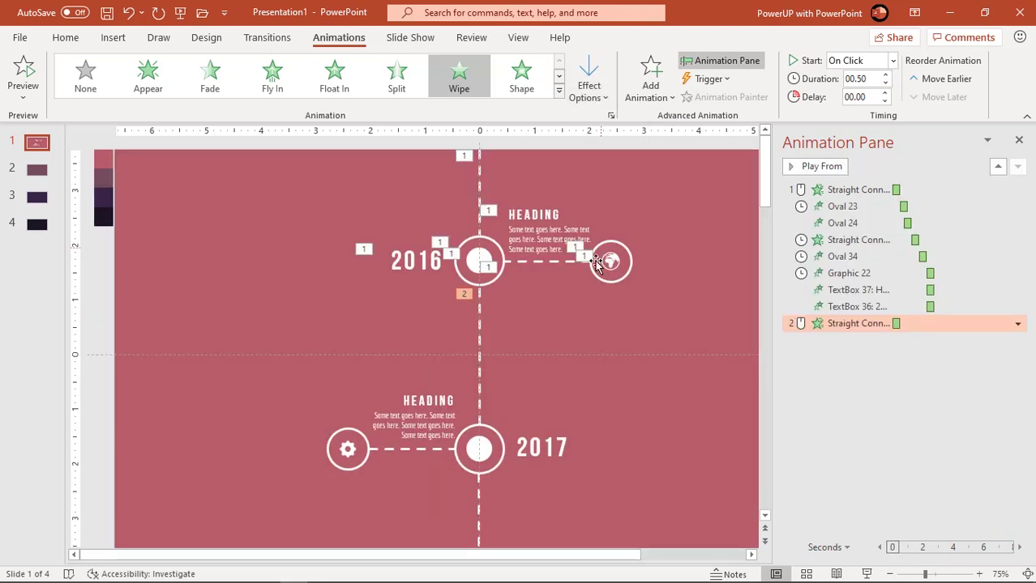
- Zoom in the 2017 circle with Oval 25 After Previous, and Wipe the left connector
{"action": "left_click", "coordinate": [481, 441]}
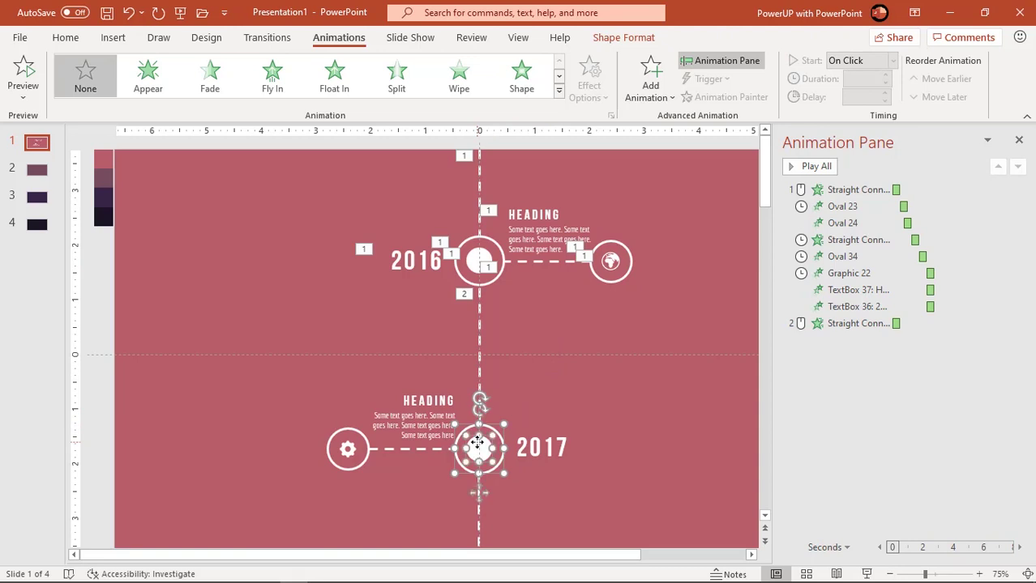
{"action": "left_click", "coordinate": [559, 90]}
{"action": "left_click", "coordinate": [221, 209]}
{"action": "left_click", "coordinate": [544, 395]}
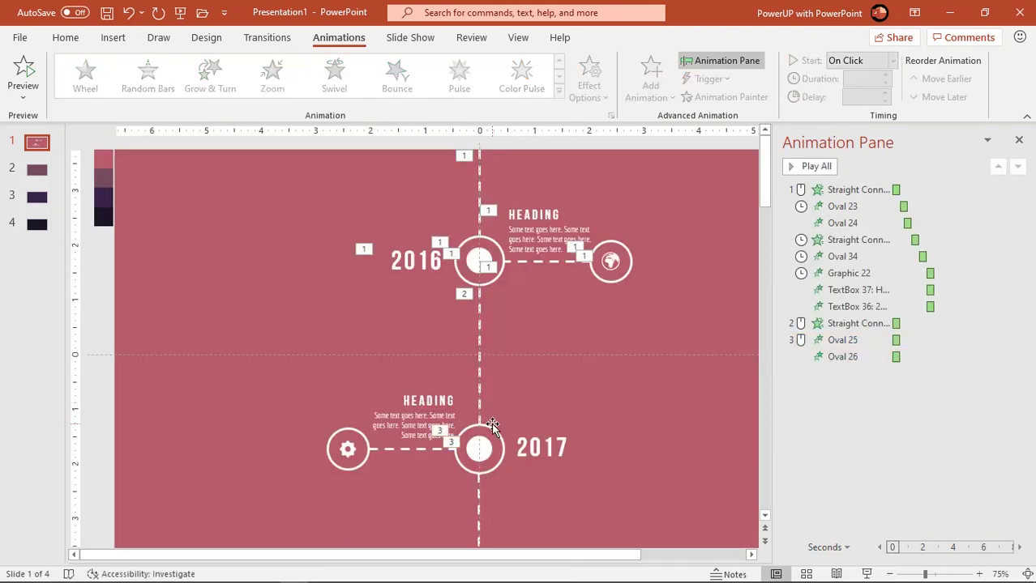
{"action": "left_click", "coordinate": [835, 340]}
{"action": "left_click", "coordinate": [891, 61]}
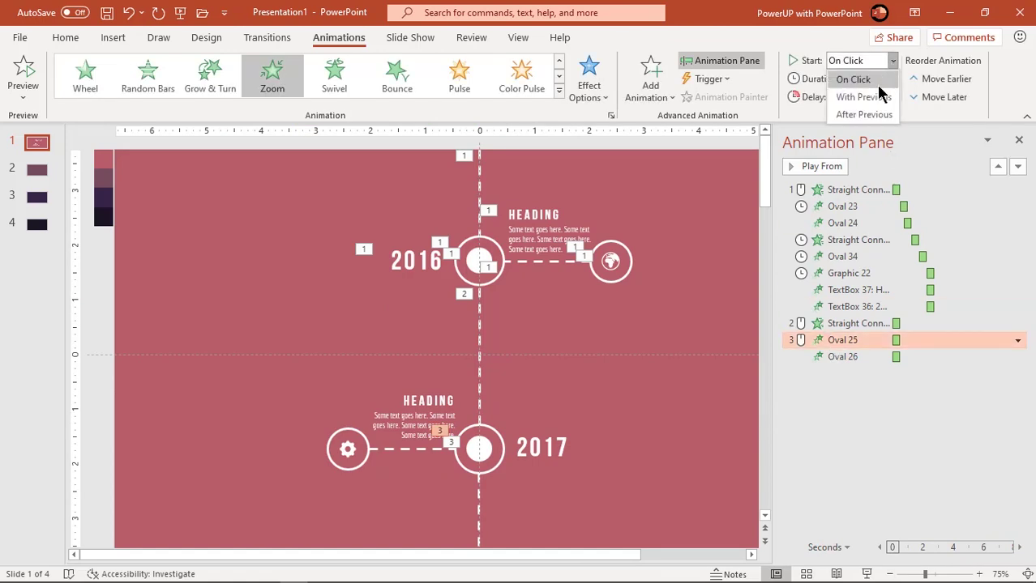
{"action": "left_click", "coordinate": [865, 117]}
{"action": "left_click", "coordinate": [840, 358]}
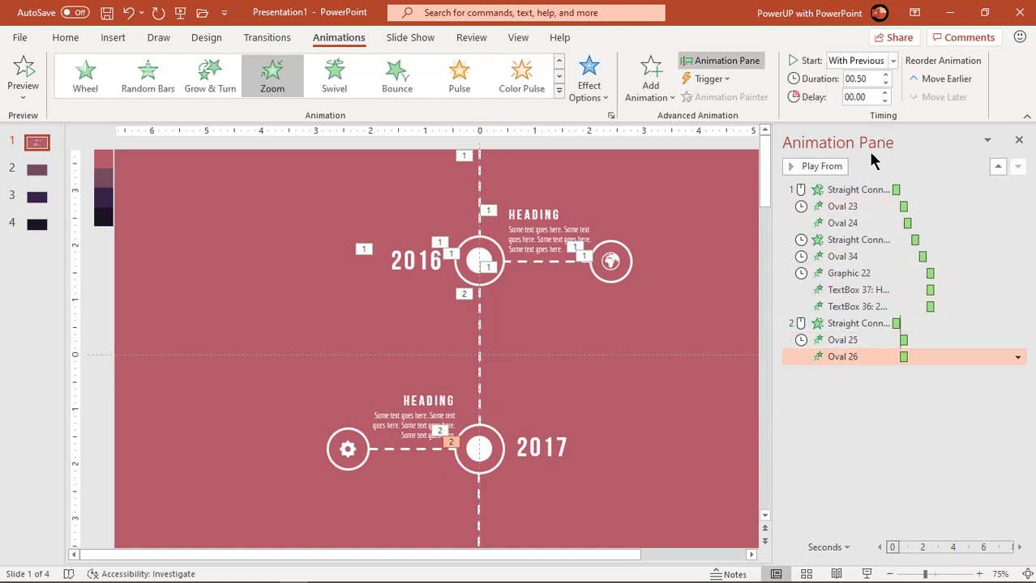
{"action": "left_click", "coordinate": [394, 451]}
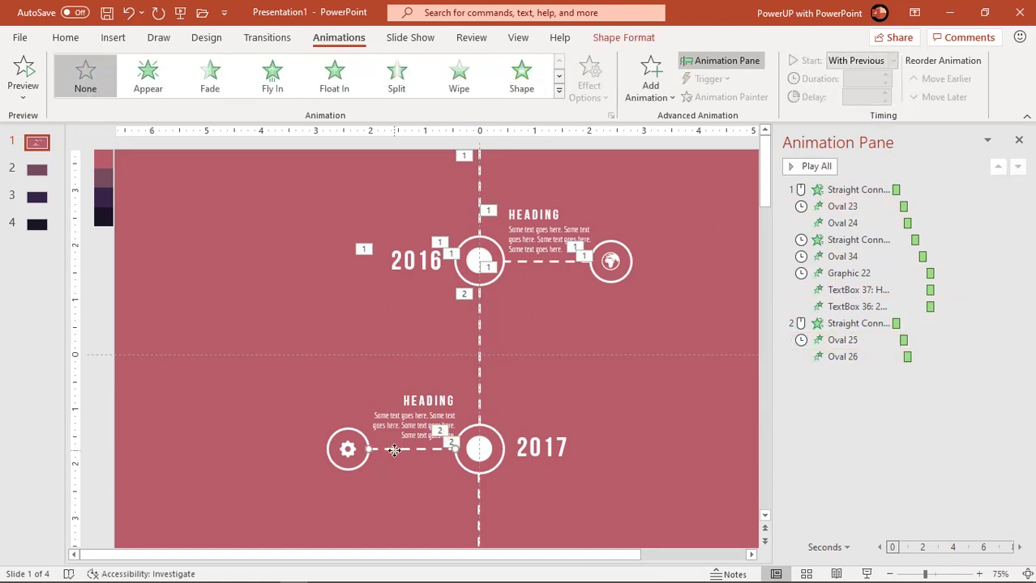
{"action": "left_click", "coordinate": [456, 75]}
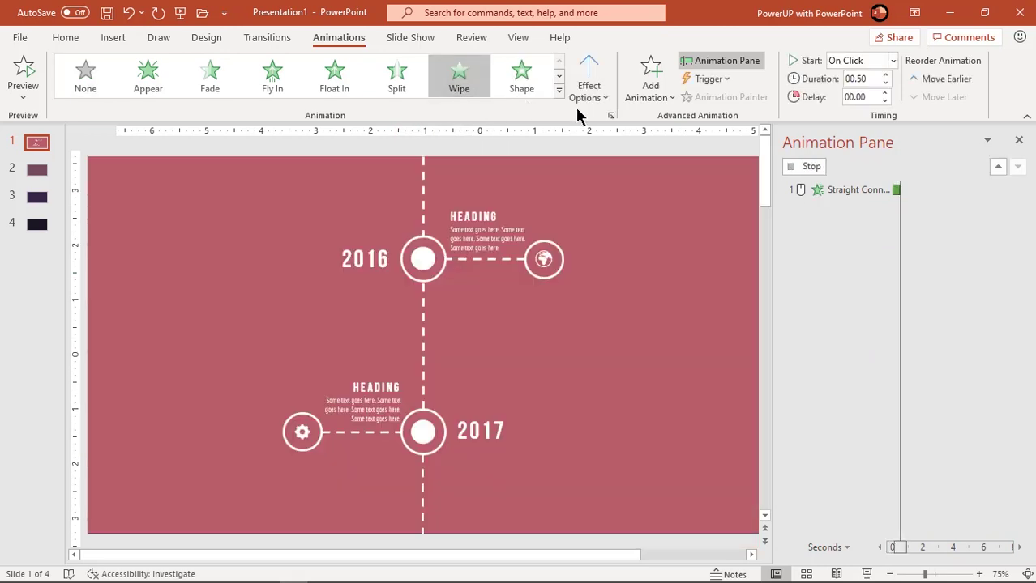
- Set the 2017 connector's Wipe to From Left, starting After Previous
{"action": "left_click", "coordinate": [597, 96]}
{"action": "left_click", "coordinate": [597, 202]}
{"action": "left_click", "coordinate": [891, 62]}
{"action": "left_click", "coordinate": [862, 114]}
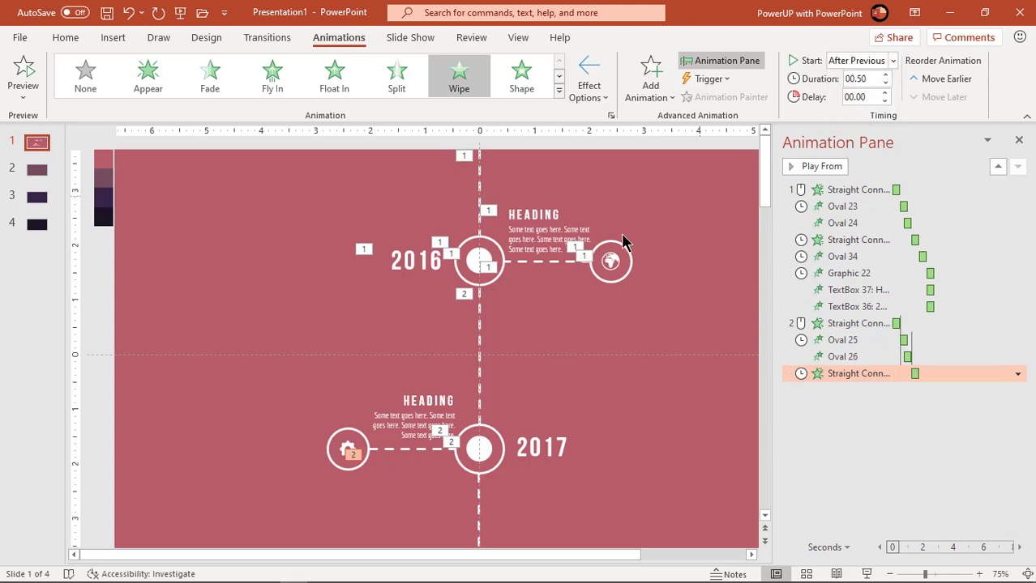
- Give the gear circle a Zoom entrance starting After Previous
{"action": "left_click", "coordinate": [348, 430]}
{"action": "left_click", "coordinate": [559, 95]}
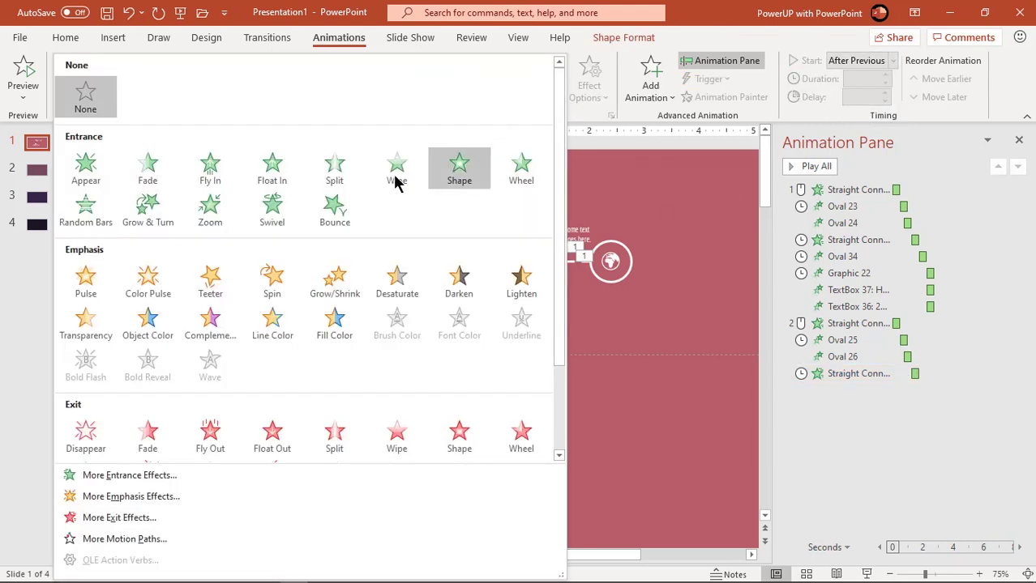
{"action": "left_click", "coordinate": [216, 215]}
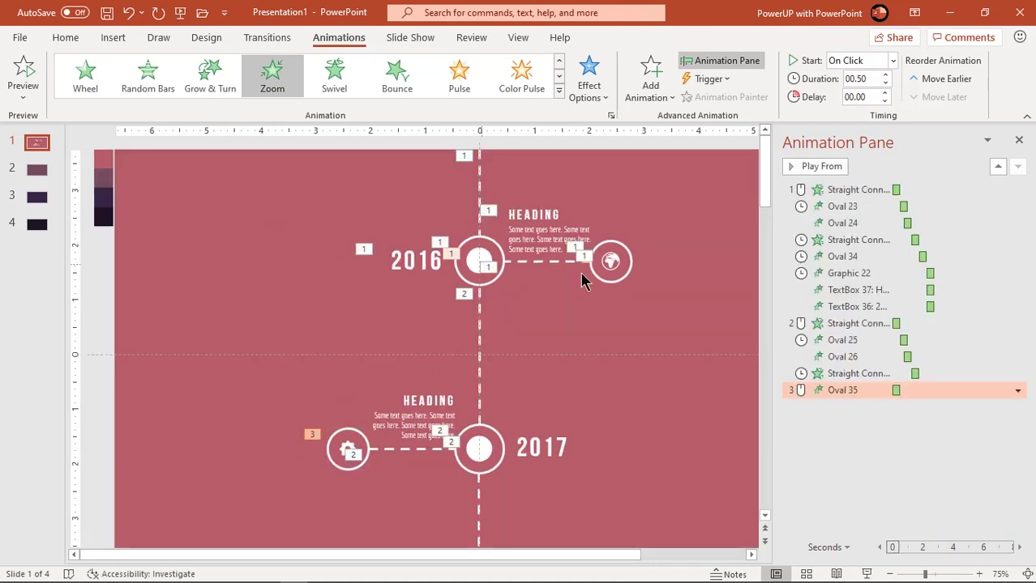
{"action": "left_click", "coordinate": [892, 62]}
{"action": "left_click", "coordinate": [871, 118]}
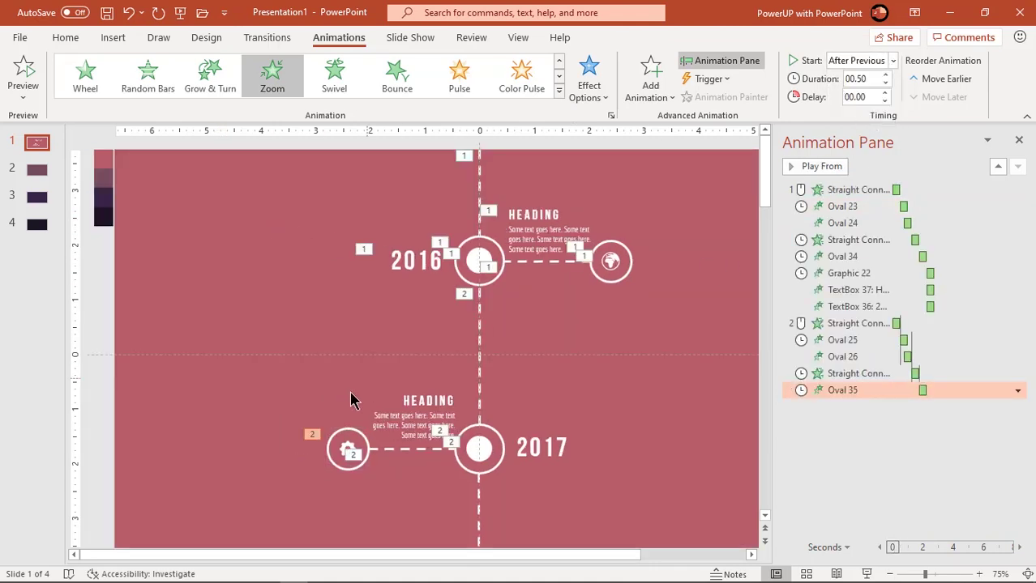
- Zoom in the 2017 heading, gear icon and year, with TextBox 38 After Previous
{"action": "left_click", "coordinate": [404, 412]}
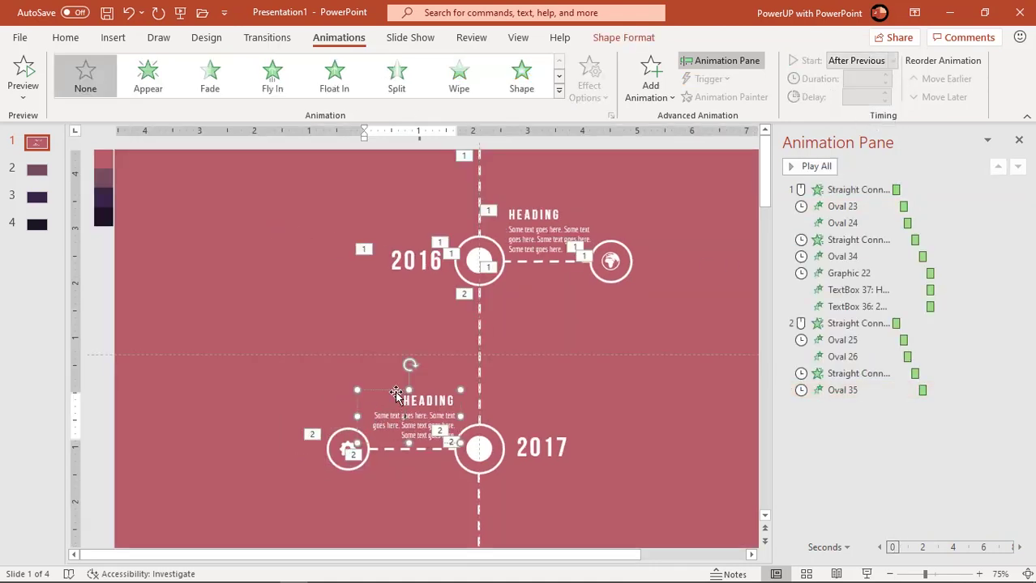
{"action": "left_click", "coordinate": [350, 448], "text": "shift"}
{"action": "left_click", "coordinate": [543, 450], "text": "shift"}
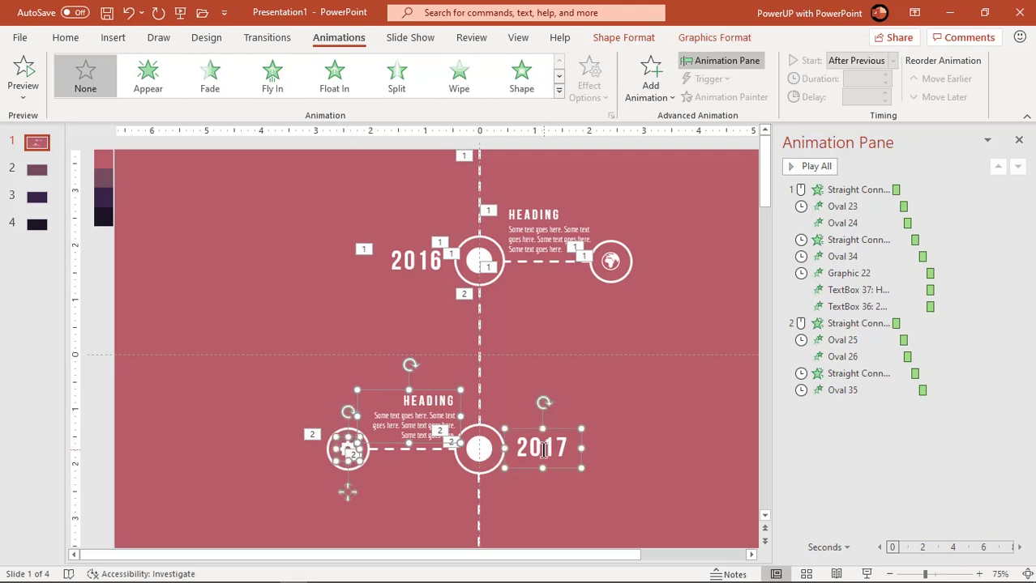
{"action": "left_click", "coordinate": [558, 90]}
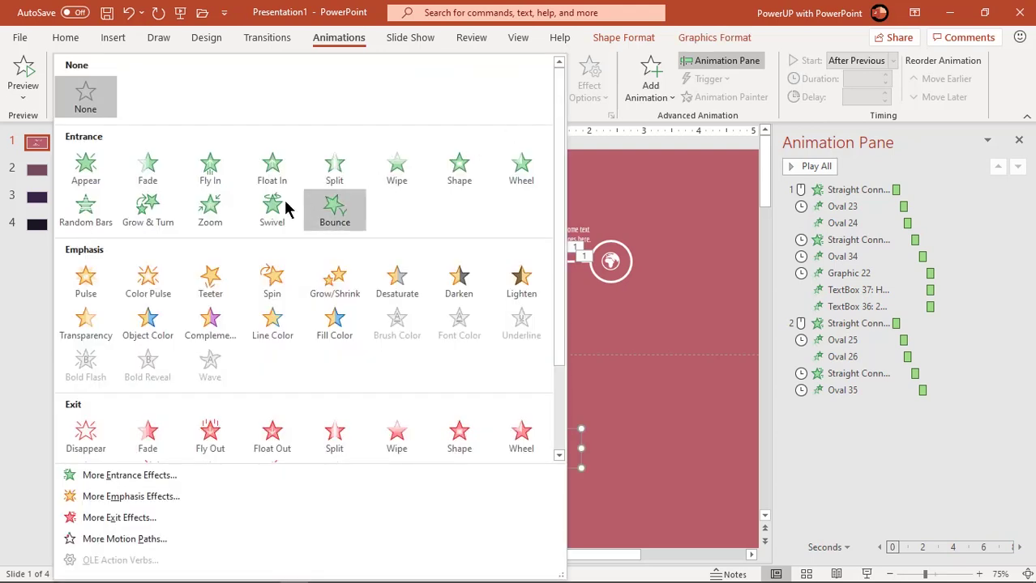
{"action": "left_click", "coordinate": [222, 215]}
{"action": "left_click", "coordinate": [806, 406]}
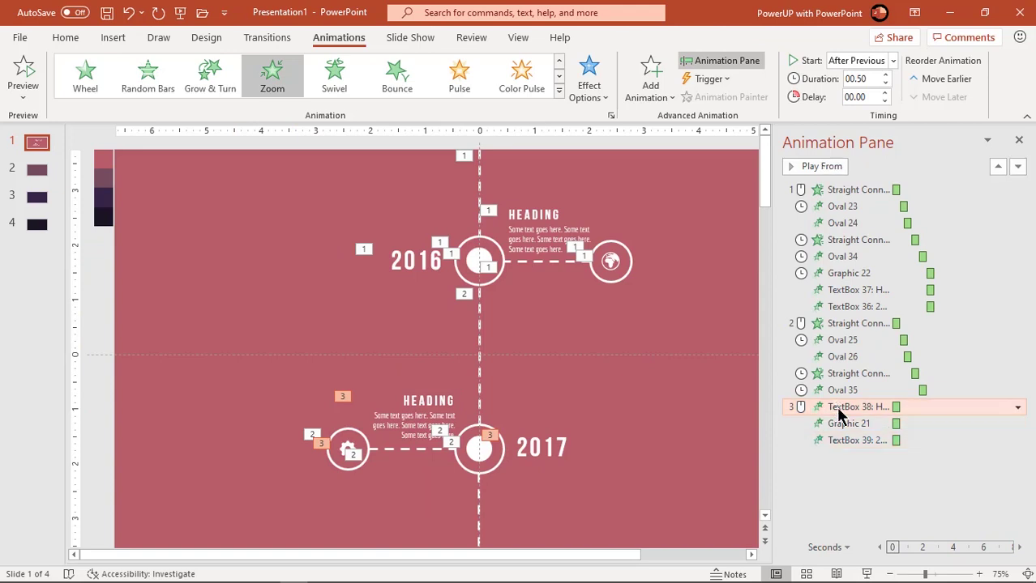
{"action": "left_click", "coordinate": [892, 61]}
{"action": "left_click", "coordinate": [857, 107]}
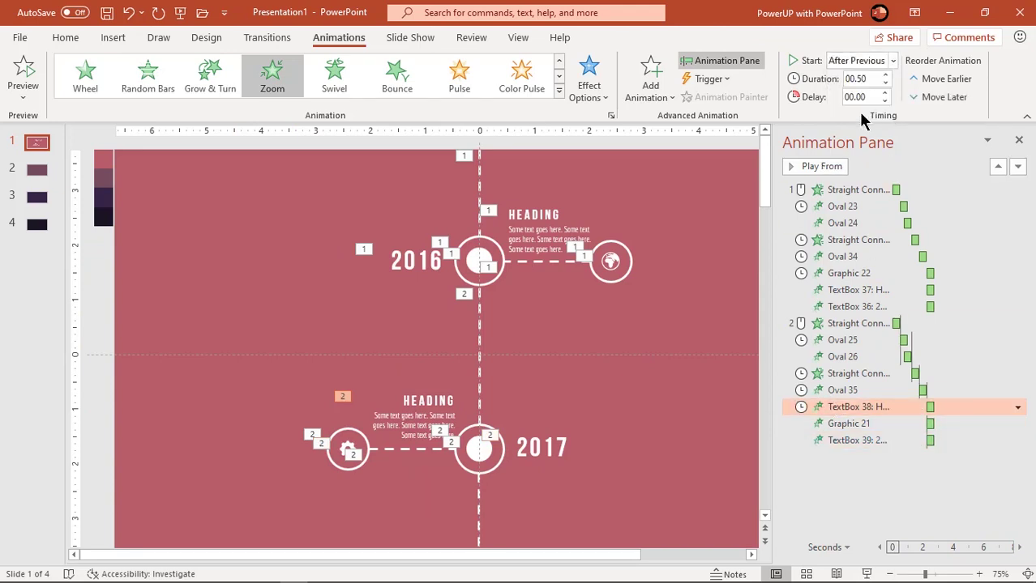
{"action": "left_click", "coordinate": [609, 393]}
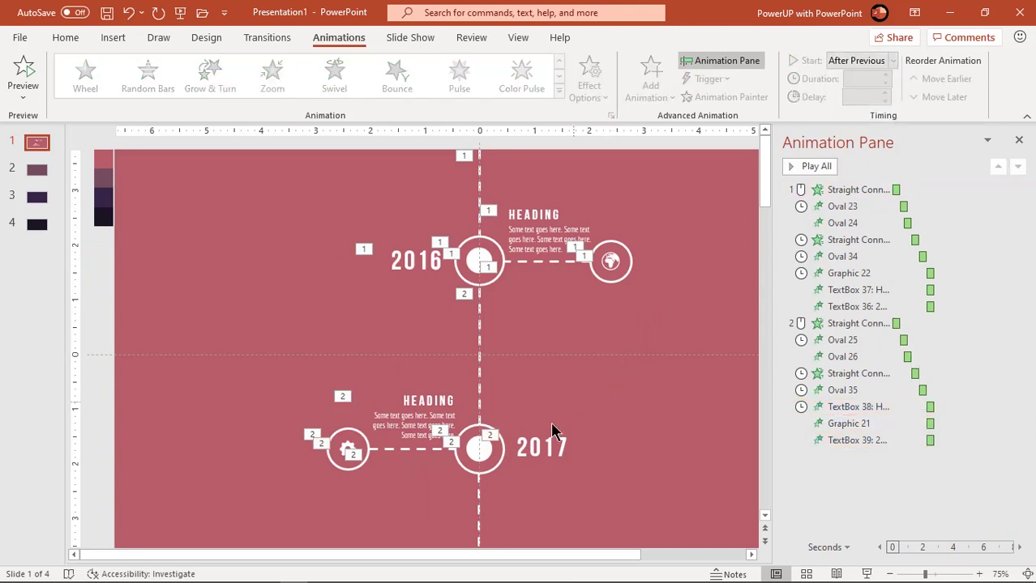
- Give the dashed line below 2017 a From Top Wipe, then run the slideshow with F5
{"action": "left_click", "coordinate": [480, 492]}
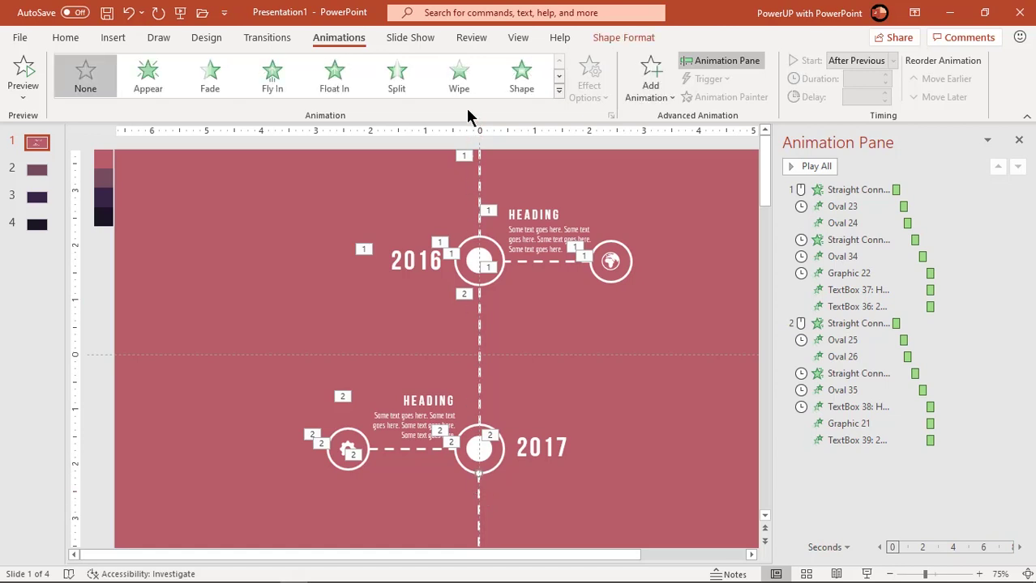
{"action": "left_click", "coordinate": [459, 77]}
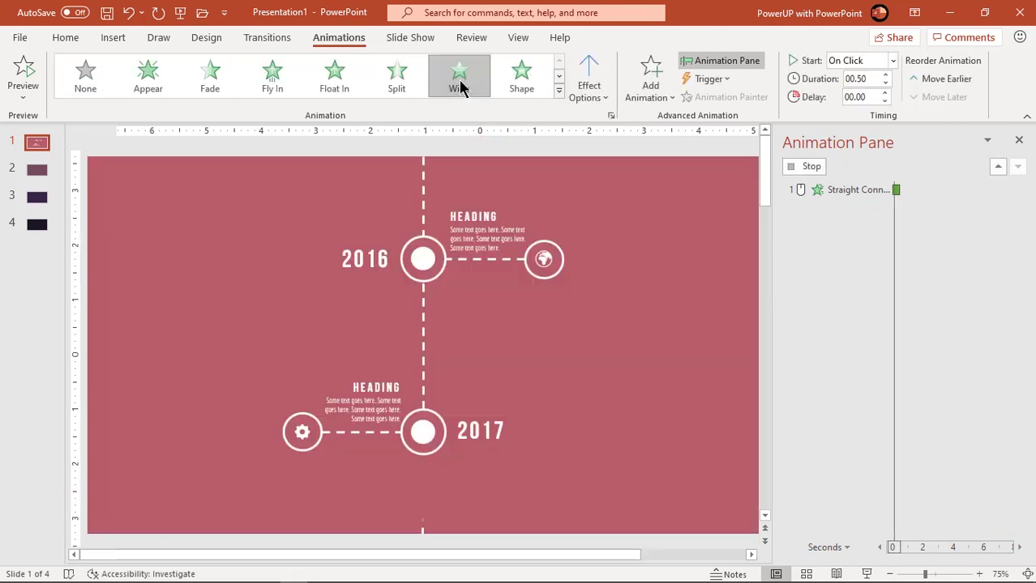
{"action": "left_click", "coordinate": [588, 97]}
{"action": "left_click", "coordinate": [596, 258]}
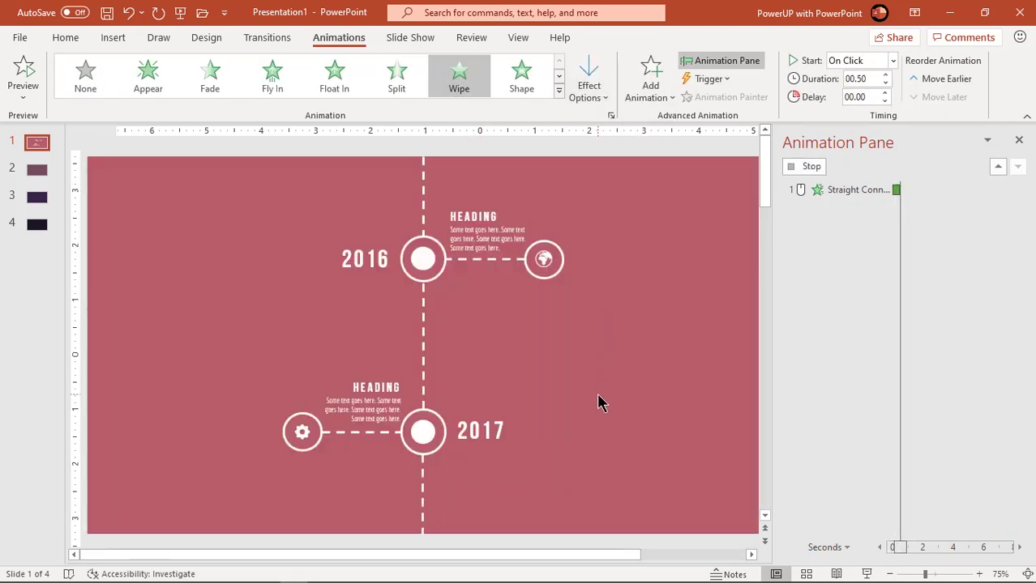
{"action": "left_click", "coordinate": [621, 410]}
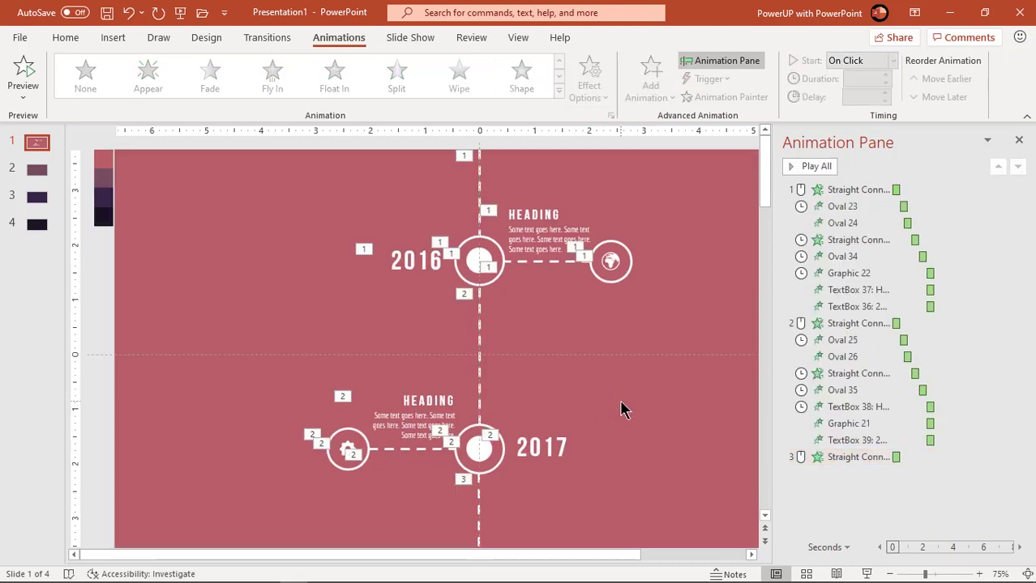
{"action": "key", "text": "F5"}
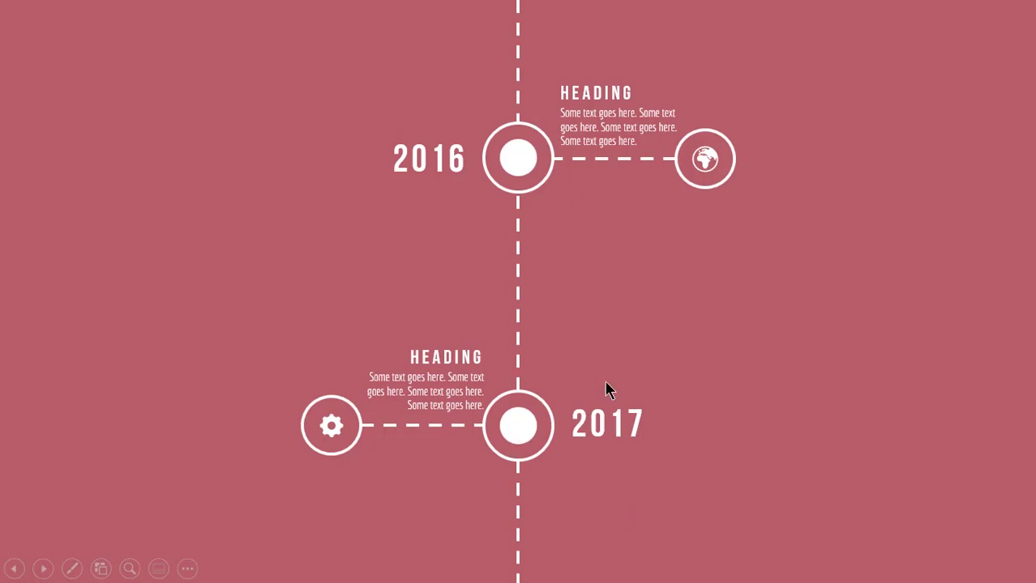
- Exit the slideshow back to Normal view with slide 1's animation list showing
{"action": "key", "text": "Escape"}
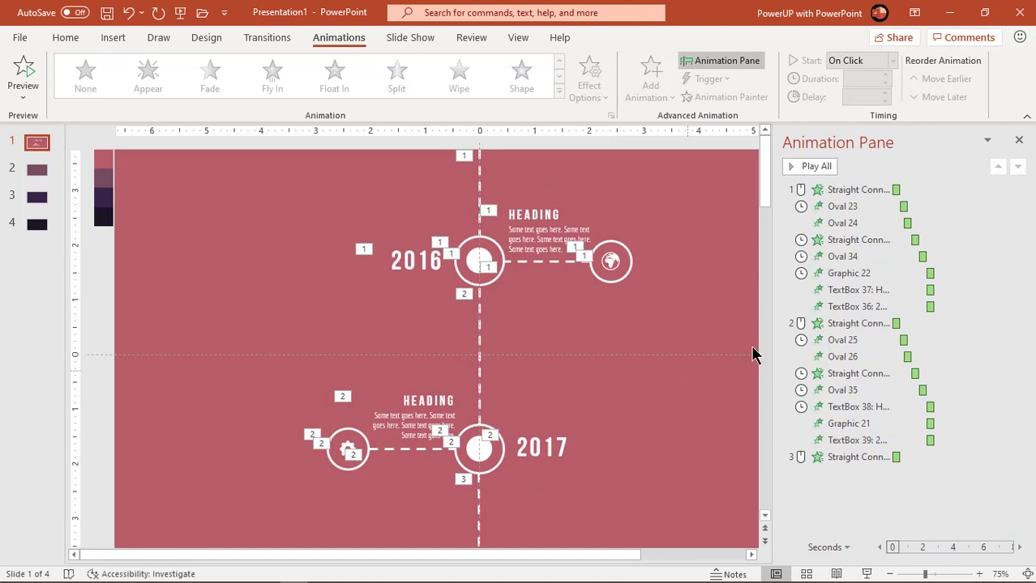
- Copy all of slide 1's timeline objects and paste them onto slide 2
{"action": "left_click", "coordinate": [1019, 141]}
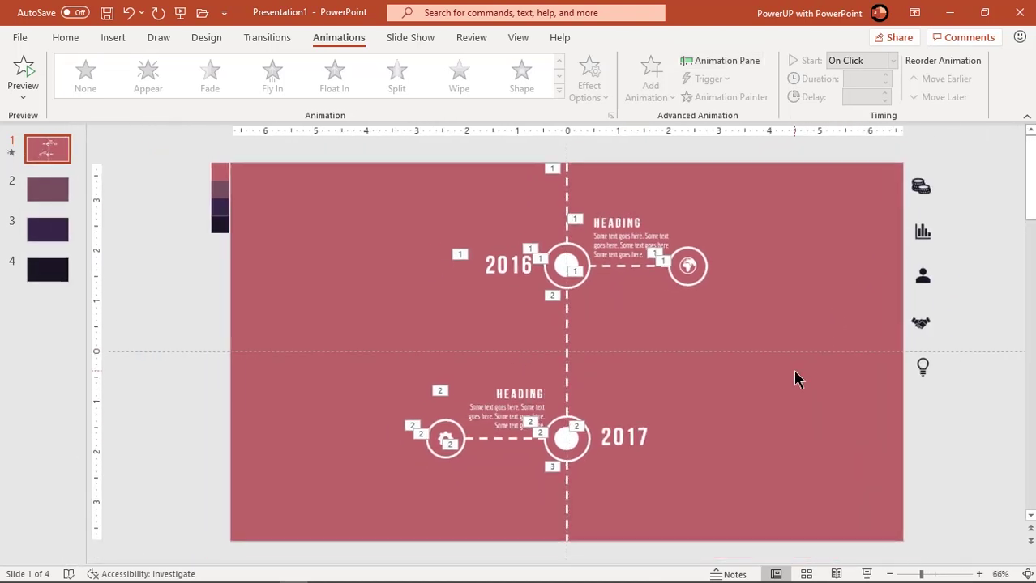
{"action": "scroll", "coordinate": [792, 370], "scroll_direction": "down", "scroll_amount": 2}
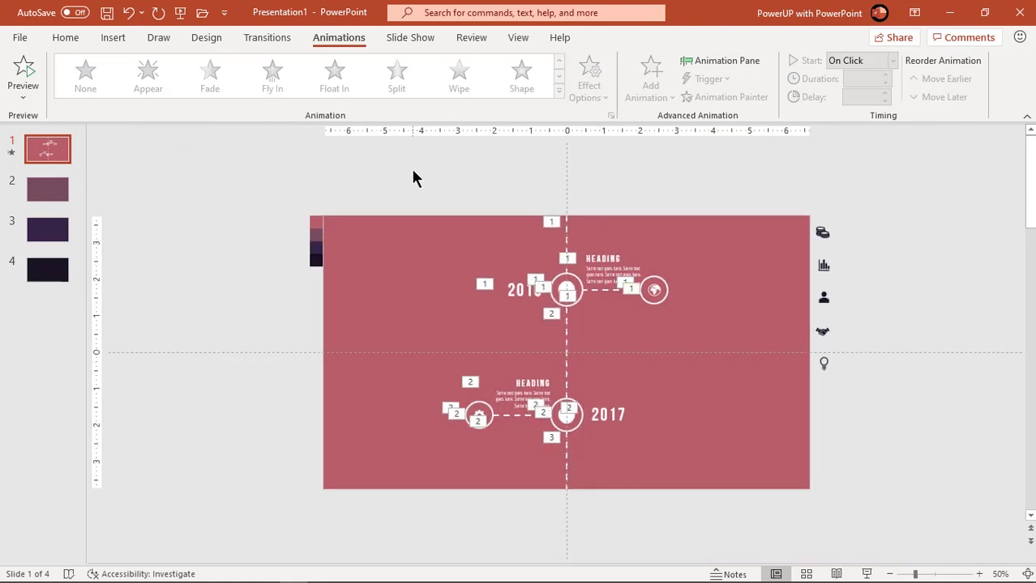
{"action": "left_click_drag", "start_coordinate": [419, 173], "coordinate": [714, 522]}
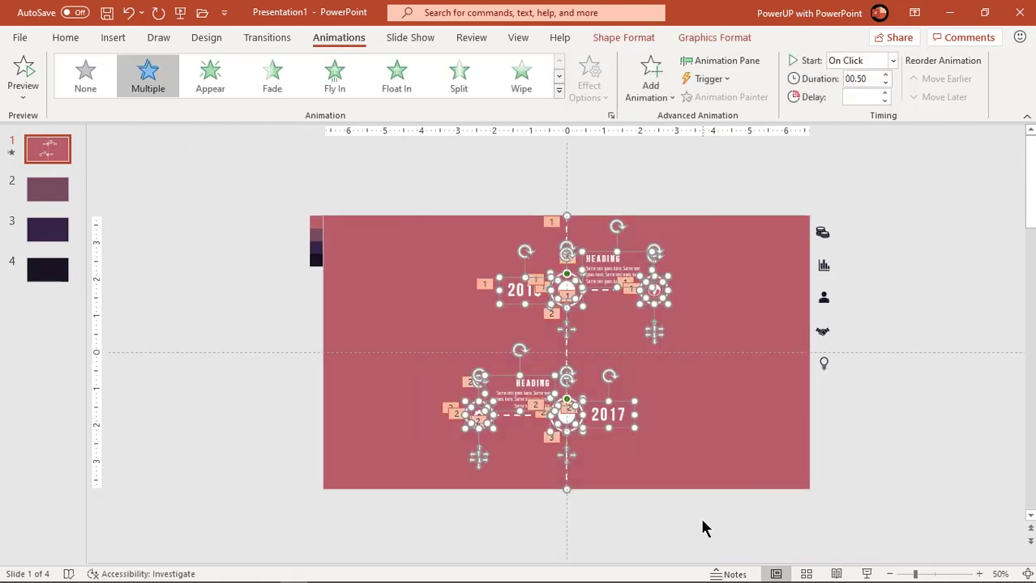
{"action": "right_click", "coordinate": [566, 466]}
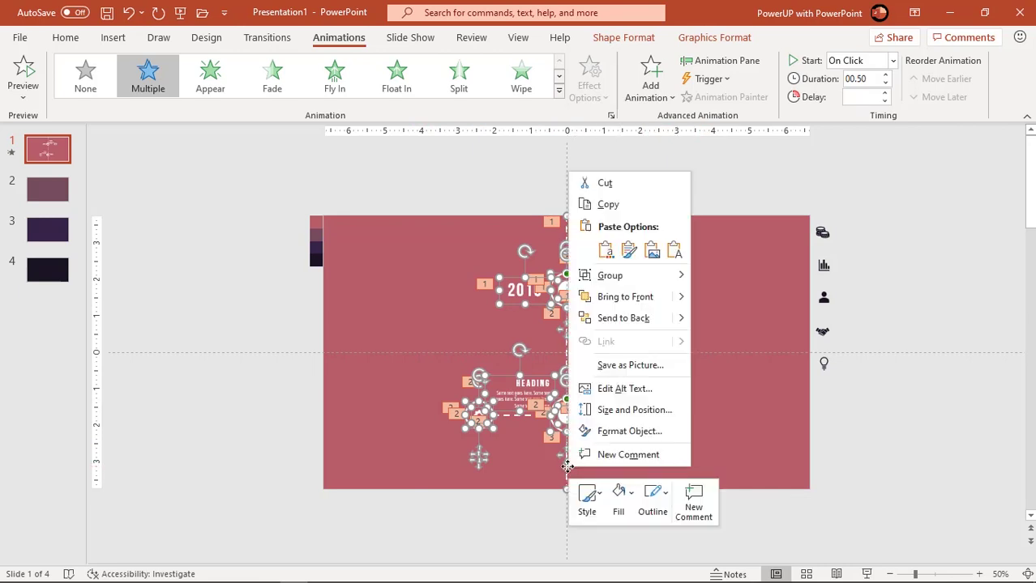
{"action": "left_click", "coordinate": [614, 211]}
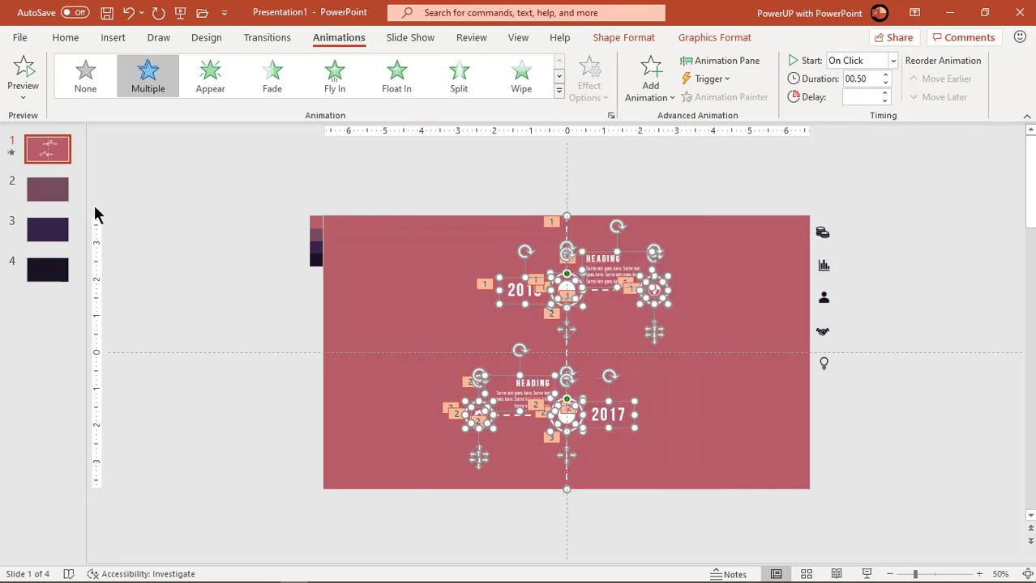
{"action": "left_click", "coordinate": [56, 197]}
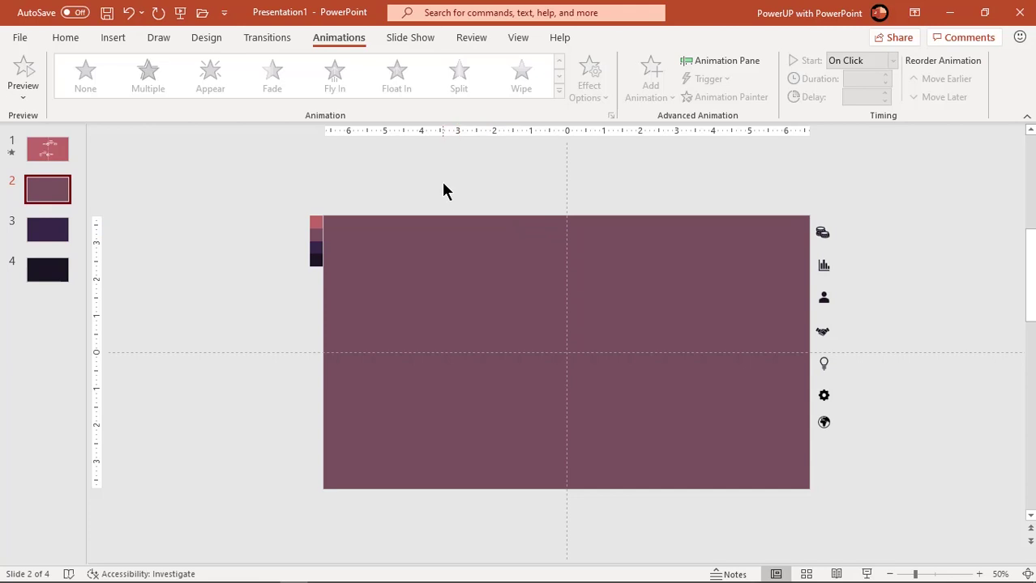
{"action": "right_click", "coordinate": [443, 190]}
{"action": "left_click", "coordinate": [479, 222]}
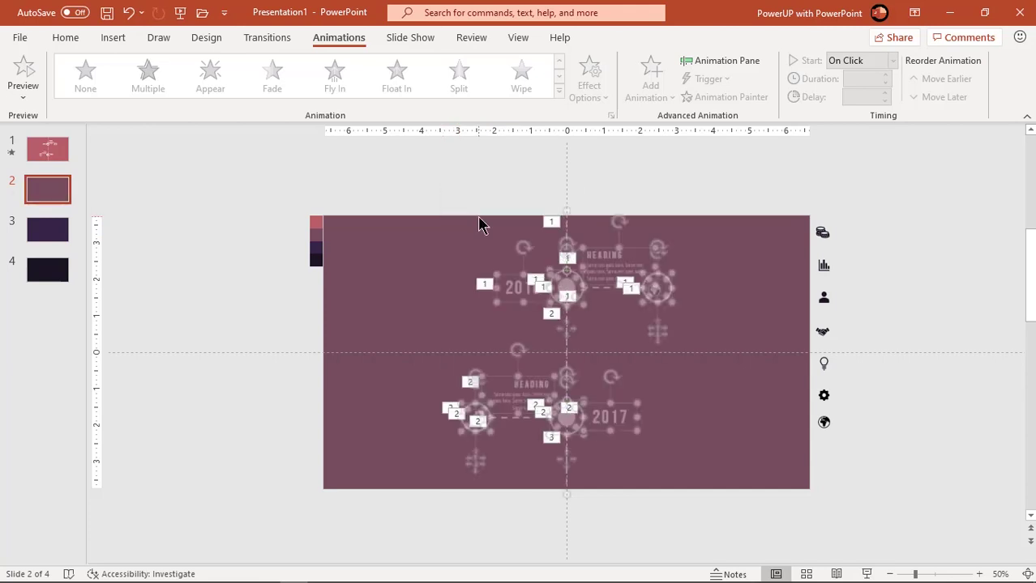
{"action": "left_click", "coordinate": [478, 197]}
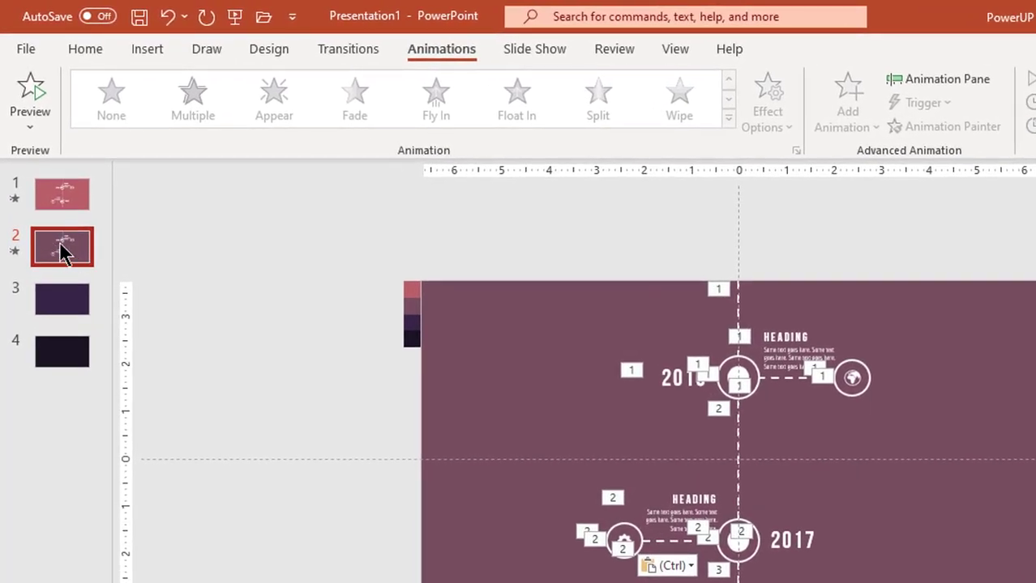
- Give slide 2 a Push transition and select its 2016 year label for editing
{"action": "left_click", "coordinate": [353, 47]}
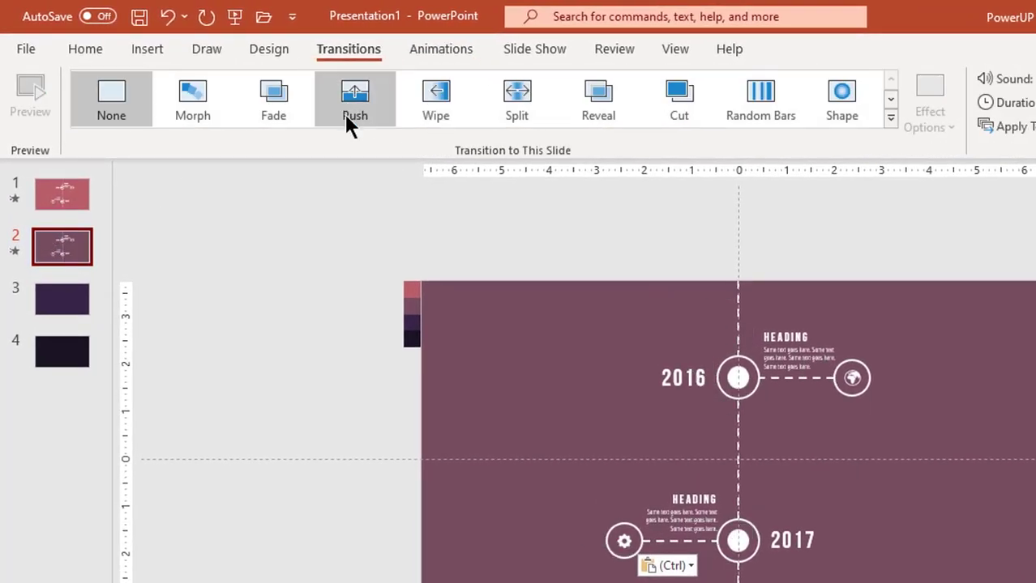
{"action": "left_click", "coordinate": [349, 115]}
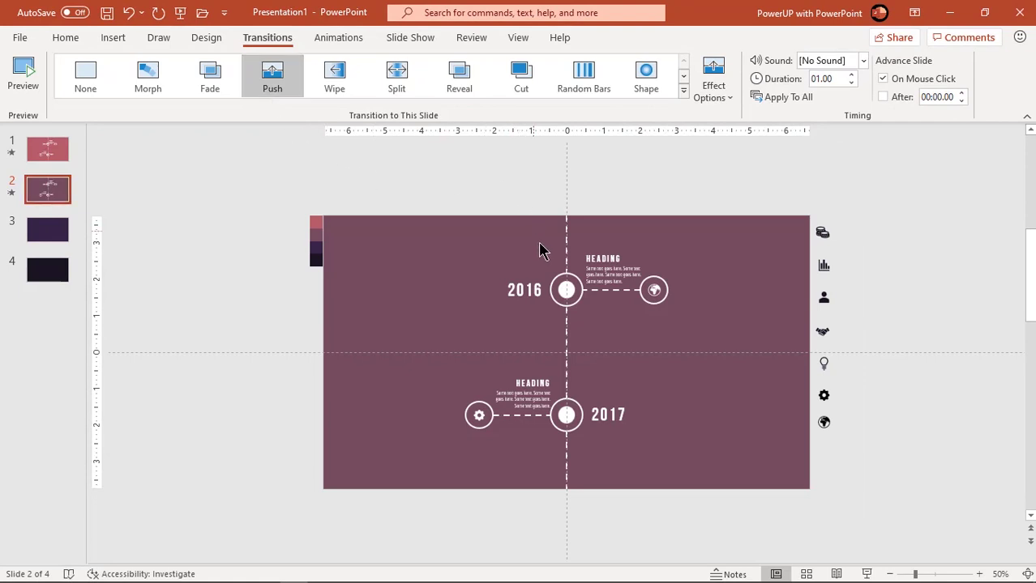
{"action": "left_click", "coordinate": [539, 290]}
- Change slide 2's years from 2016 to 2018 and from 2017 to 2019
{"action": "key", "text": "BackSpace"}
{"action": "type", "text": "8"}
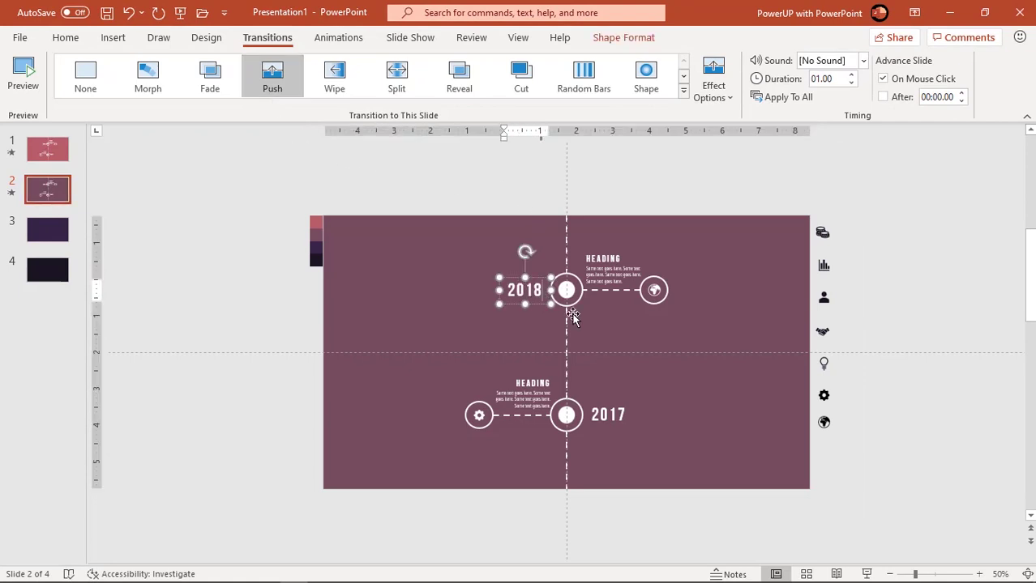
{"action": "left_click", "coordinate": [620, 414]}
{"action": "key", "text": "BackSpace"}
{"action": "type", "text": "9"}
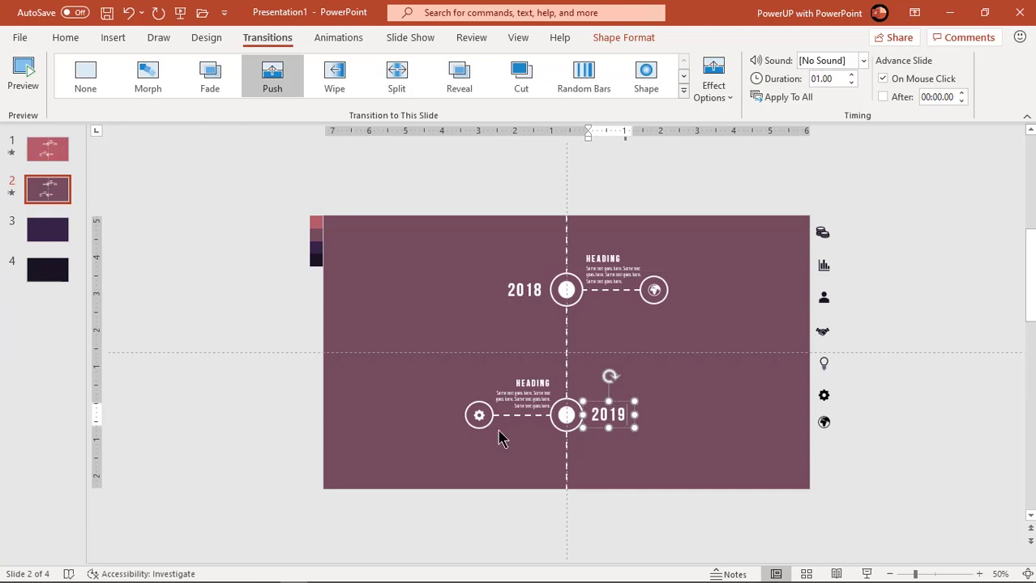
{"action": "left_click", "coordinate": [414, 305]}
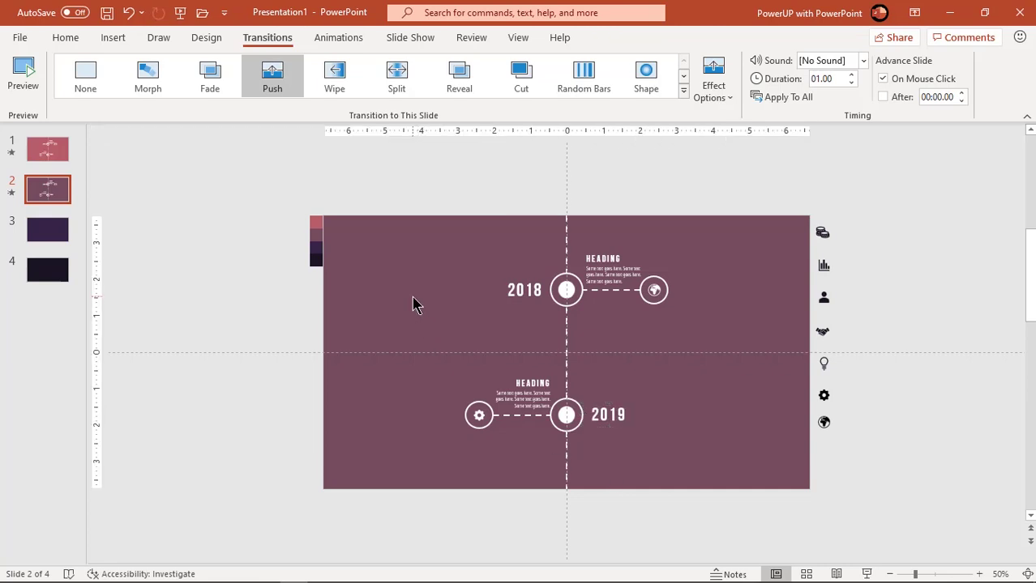
- Replace the globe and gear icons with the lightbulb and handshake icons in the end circles
{"action": "left_click", "coordinate": [339, 37]}
{"action": "scroll", "coordinate": [704, 361], "scroll_direction": "up", "scroll_amount": 2}
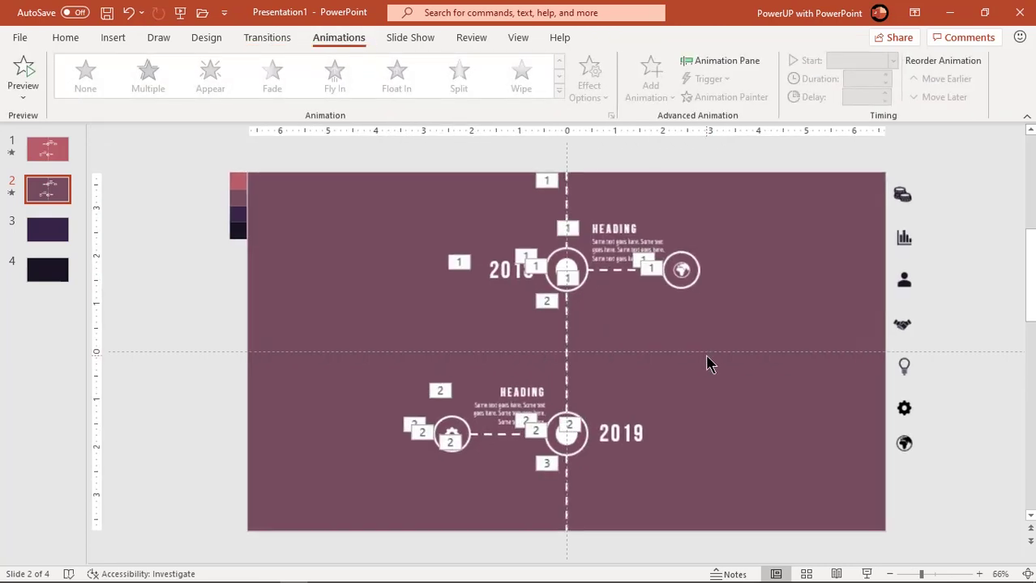
{"action": "left_click", "coordinate": [685, 274]}
{"action": "left_click", "coordinate": [451, 432], "text": "shift"}
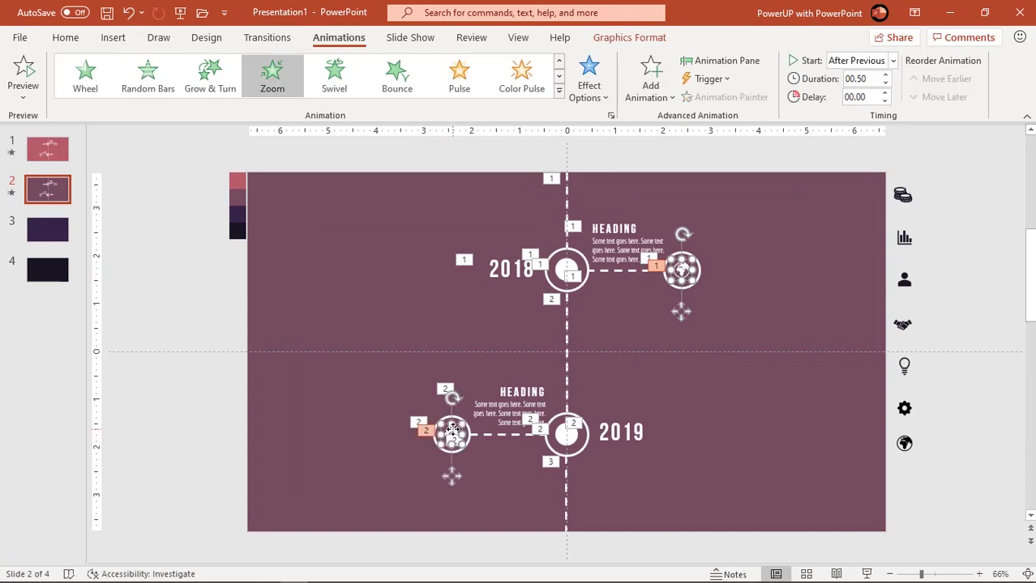
{"action": "key", "text": "Delete"}
{"action": "left_click_drag", "start_coordinate": [904, 365], "coordinate": [681, 270]}
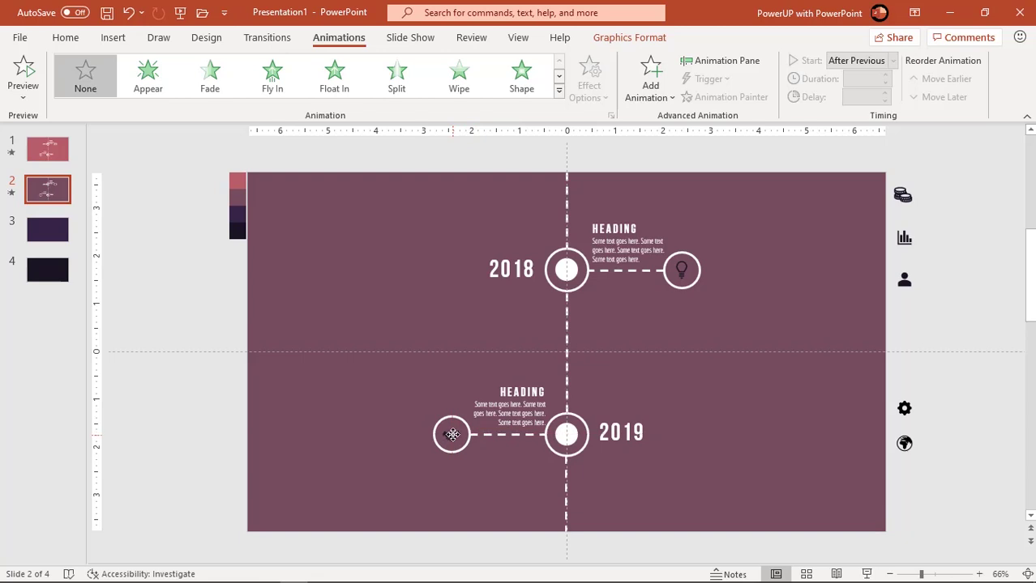
{"action": "left_click", "coordinate": [452, 434]}
{"action": "left_click", "coordinate": [682, 270], "text": "shift"}
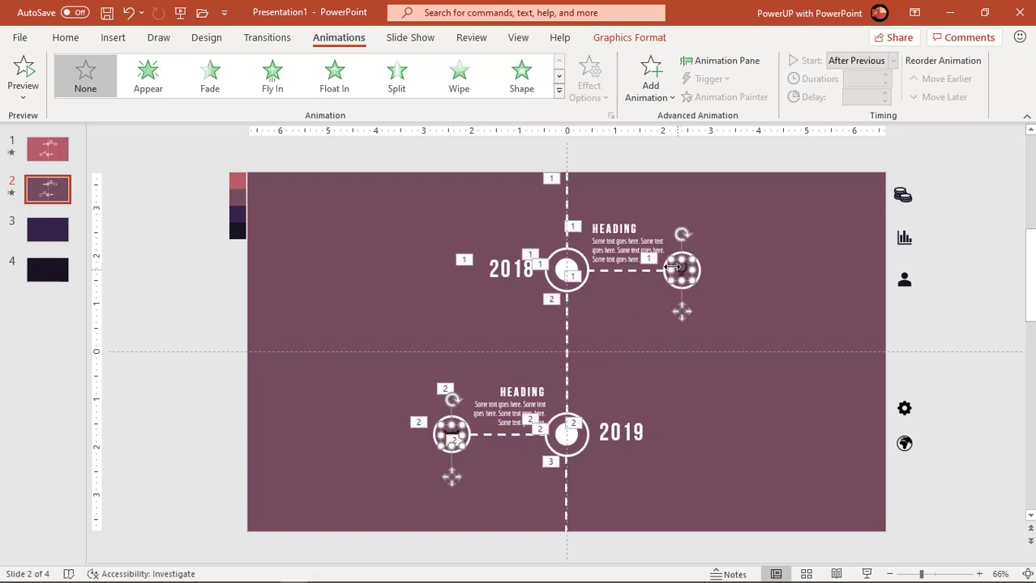
{"action": "left_click", "coordinate": [633, 38]}
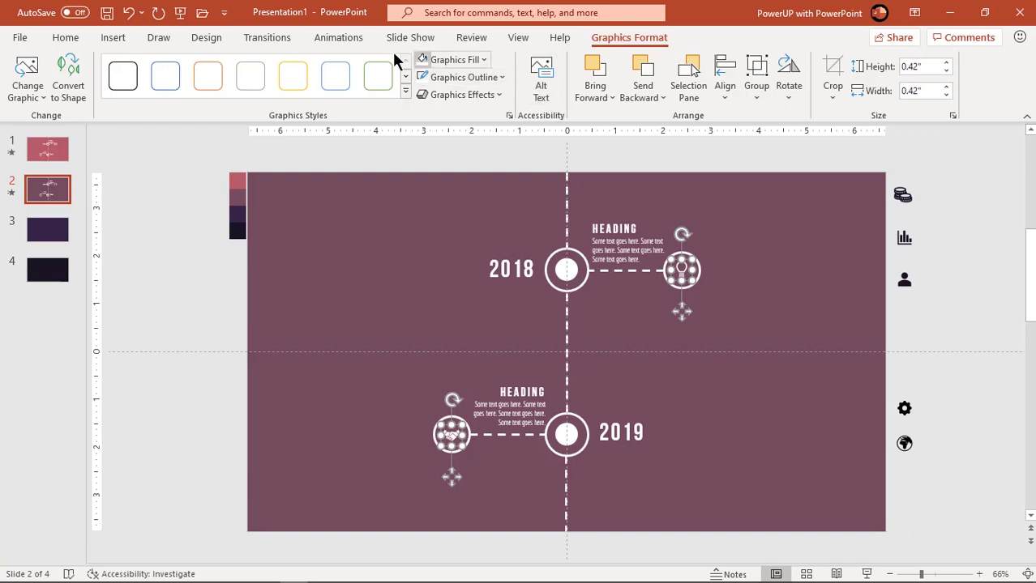
- Give the lightbulb icon a Zoom entrance With Previous, moved into the first animation group
{"action": "left_click", "coordinate": [360, 37]}
{"action": "left_click", "coordinate": [720, 61]}
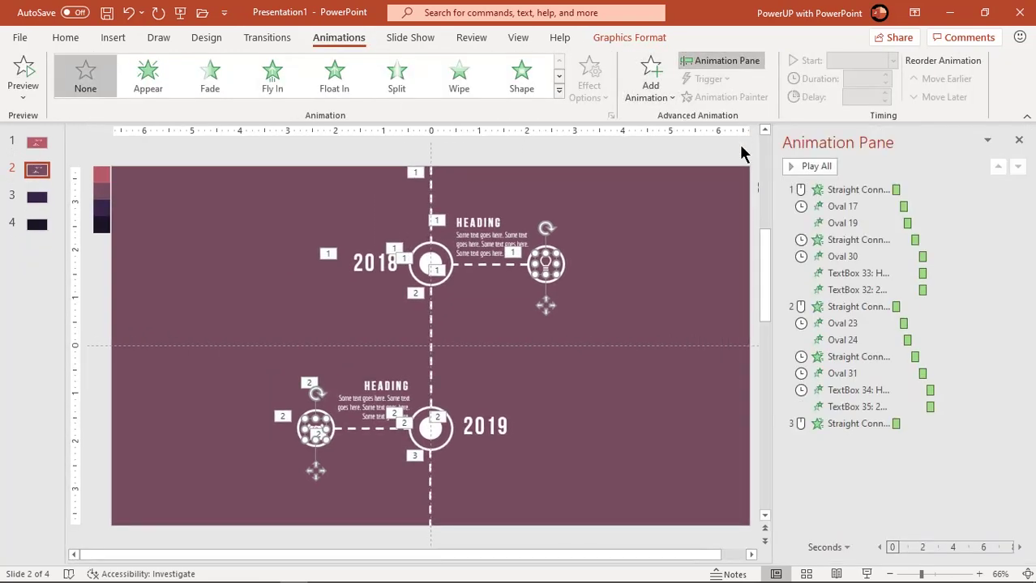
{"action": "left_click", "coordinate": [640, 282]}
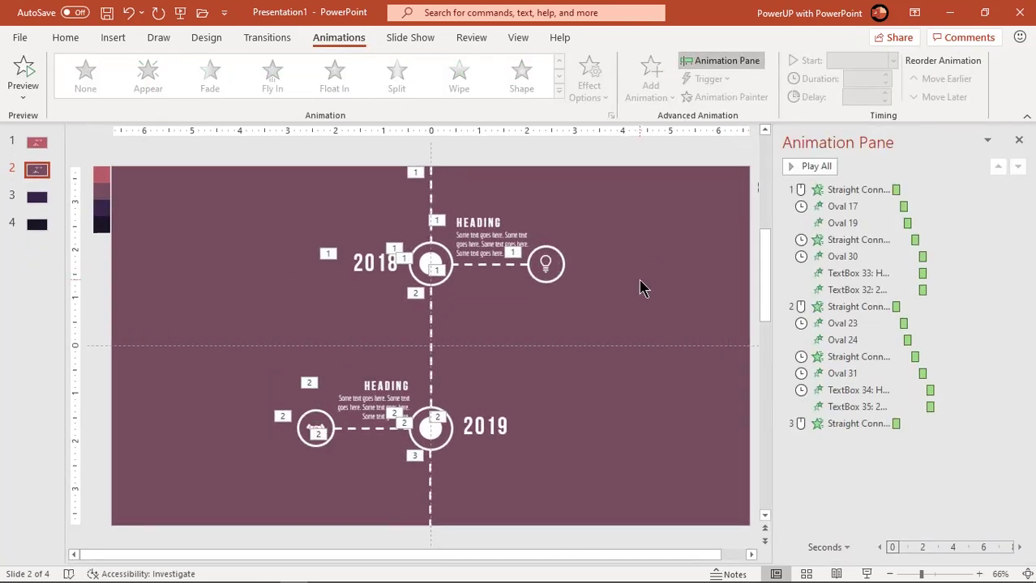
{"action": "left_click", "coordinate": [546, 261]}
{"action": "left_click", "coordinate": [559, 90]}
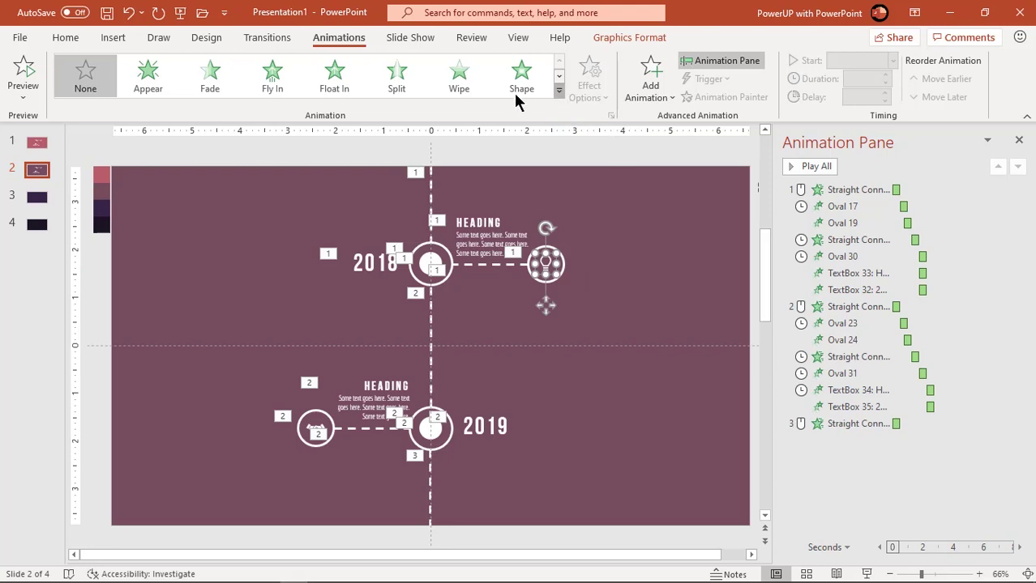
{"action": "left_click", "coordinate": [214, 202]}
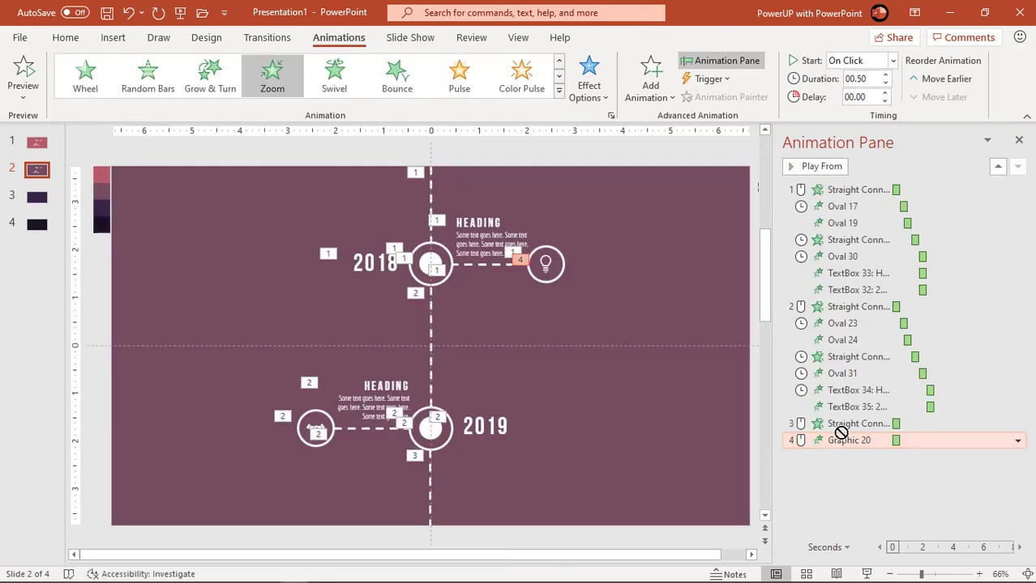
{"action": "left_click_drag", "start_coordinate": [840, 432], "coordinate": [855, 290]}
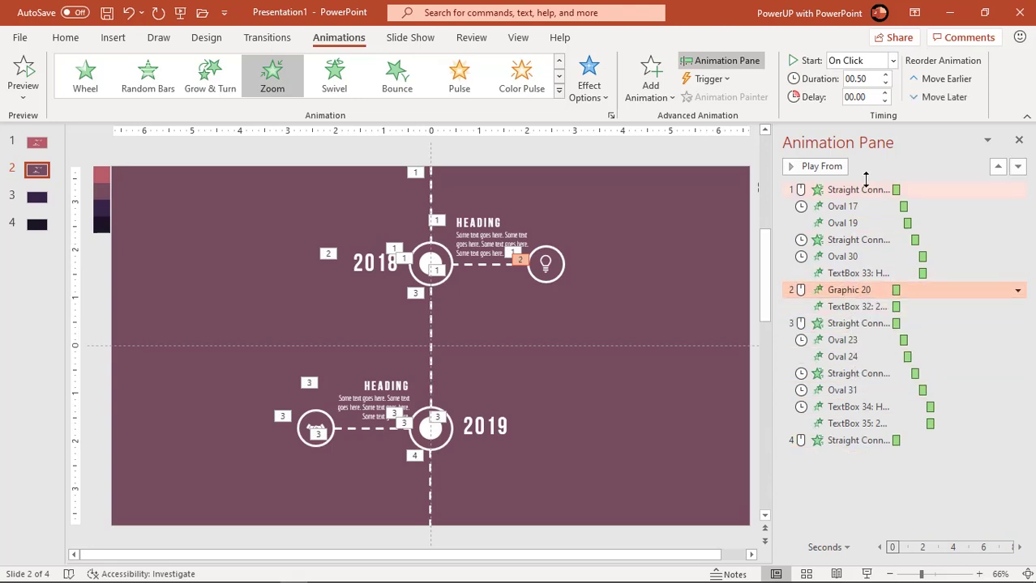
{"action": "left_click", "coordinate": [893, 62]}
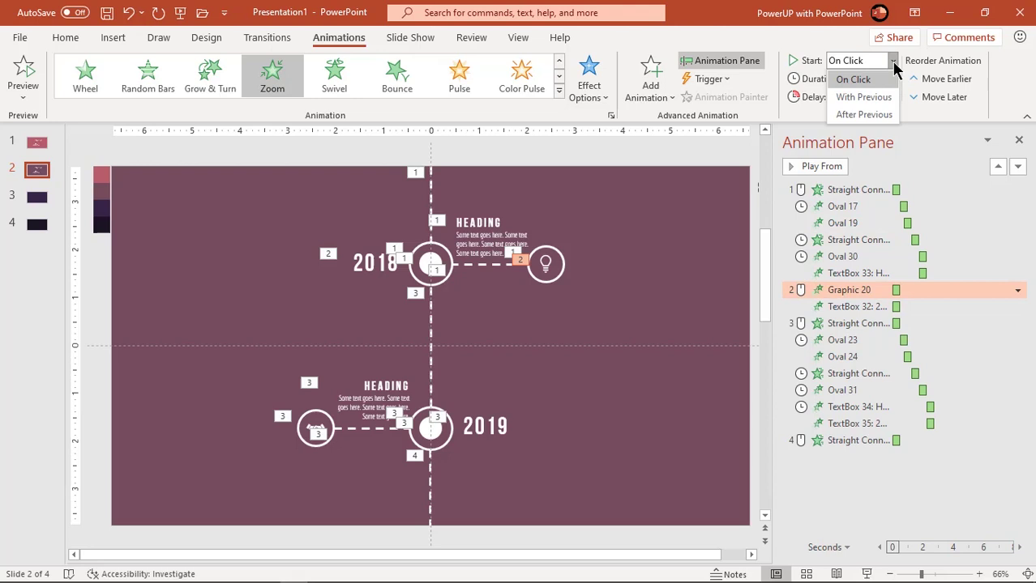
{"action": "left_click", "coordinate": [864, 97]}
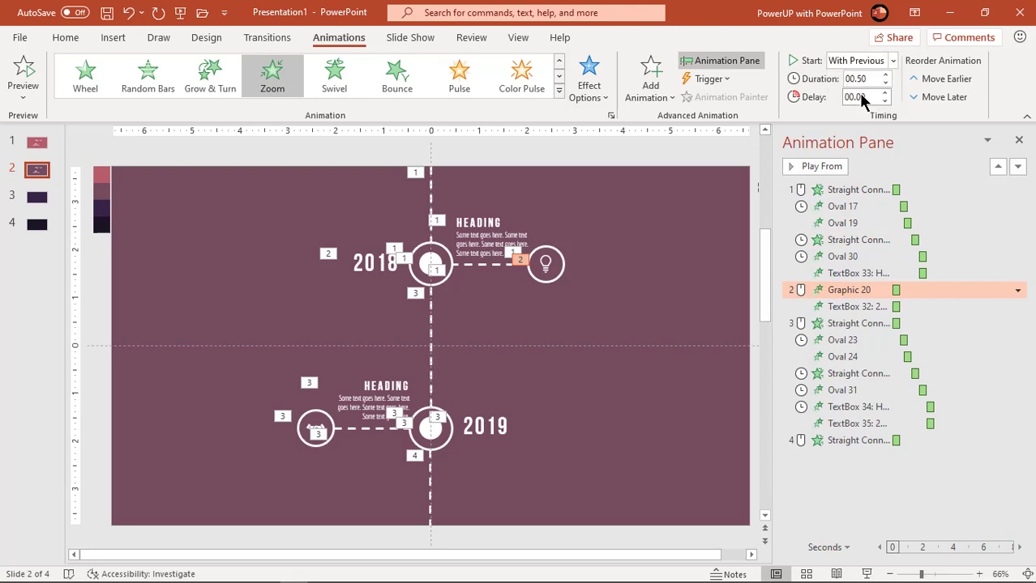
- Give the lower-left icon (Graphic 14) a Zoom entrance With Previous, between the 2019 text boxes
{"action": "left_click", "coordinate": [316, 429]}
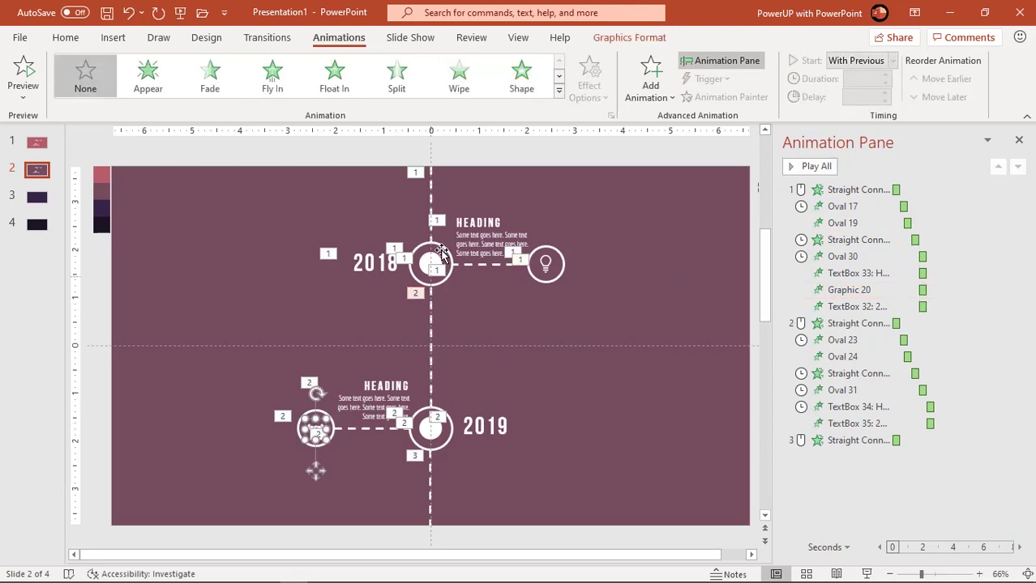
{"action": "left_click", "coordinate": [559, 90]}
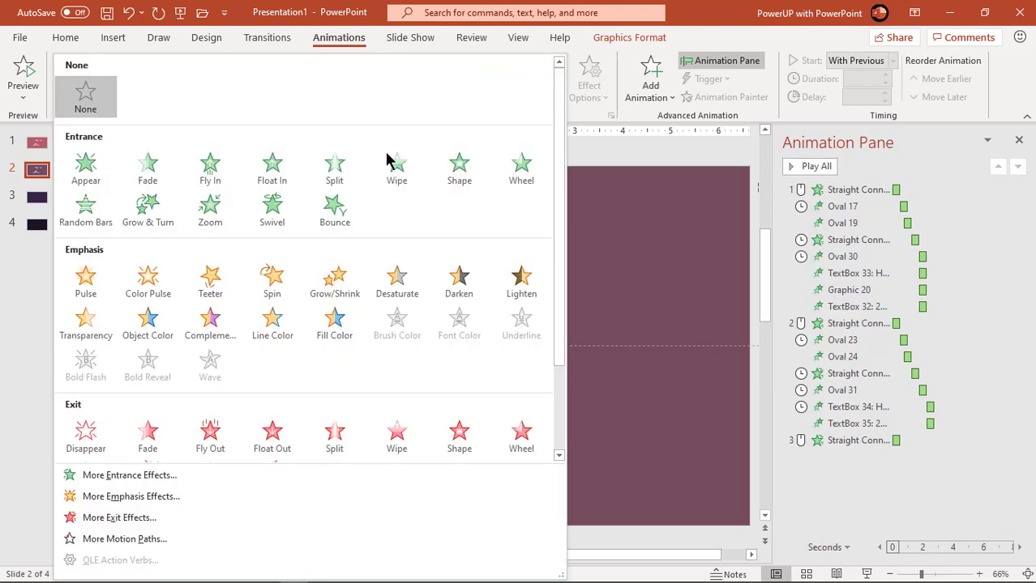
{"action": "left_click", "coordinate": [218, 215]}
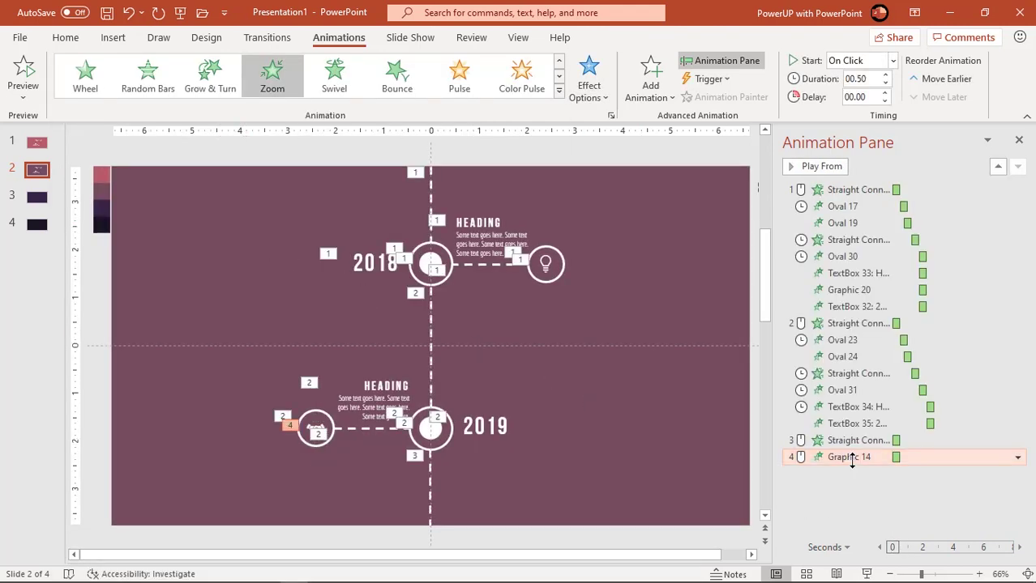
{"action": "left_click_drag", "start_coordinate": [850, 458], "coordinate": [848, 421]}
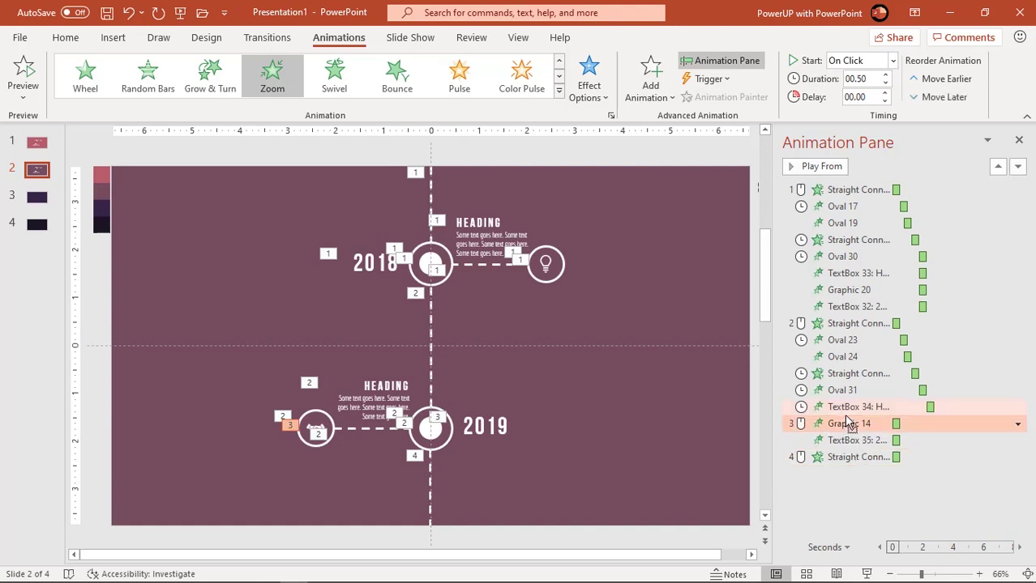
{"action": "left_click", "coordinate": [863, 61]}
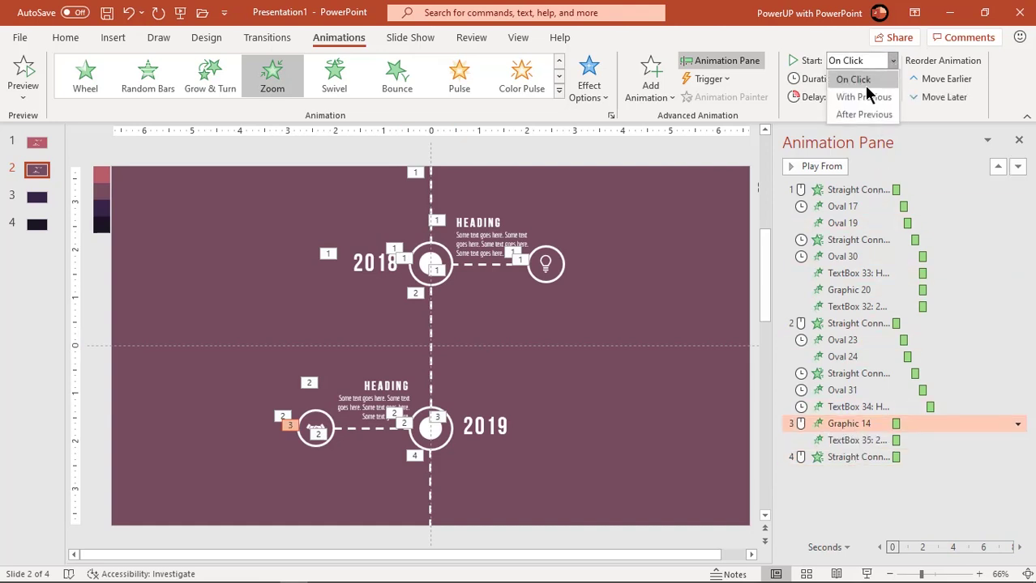
{"action": "left_click", "coordinate": [860, 96]}
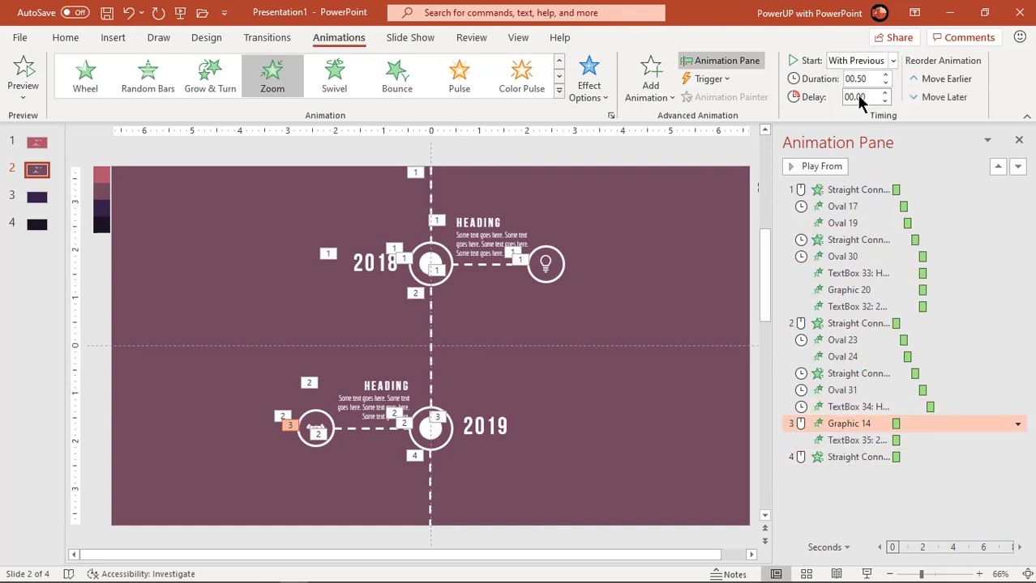
{"action": "left_click", "coordinate": [635, 330]}
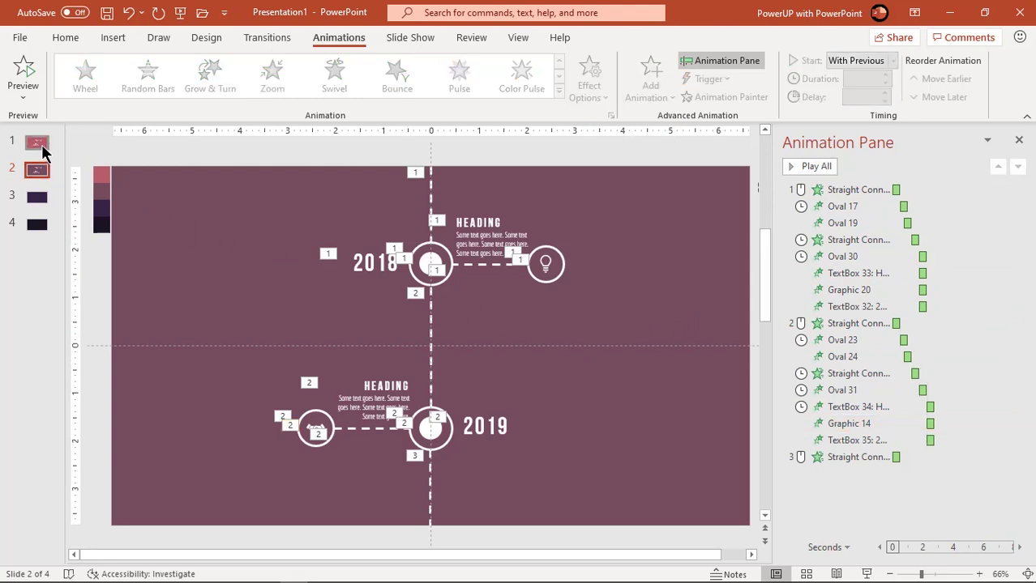
{"action": "left_click", "coordinate": [37, 143]}
{"action": "key", "text": "F5"}
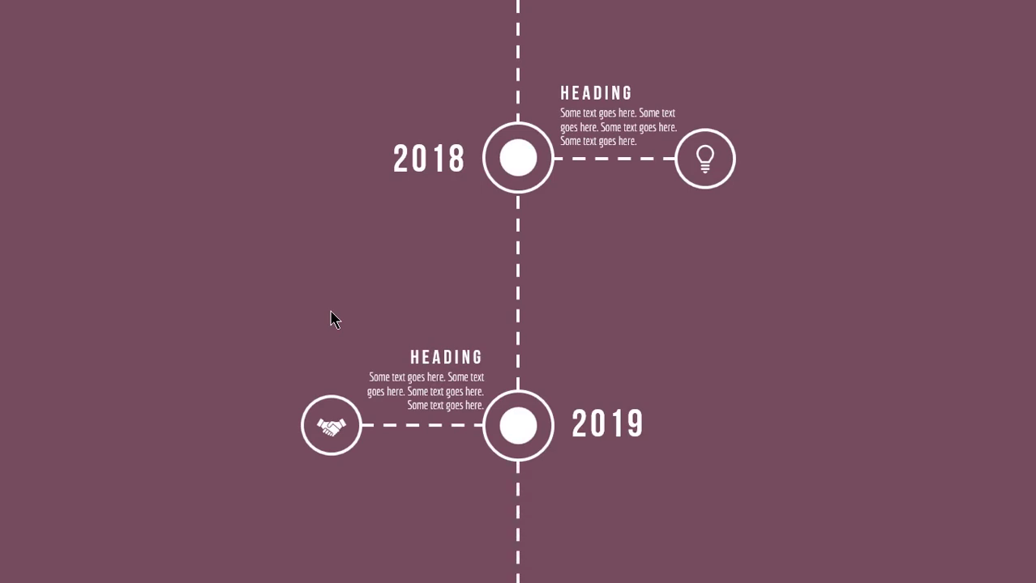
{"action": "key", "text": "Escape"}
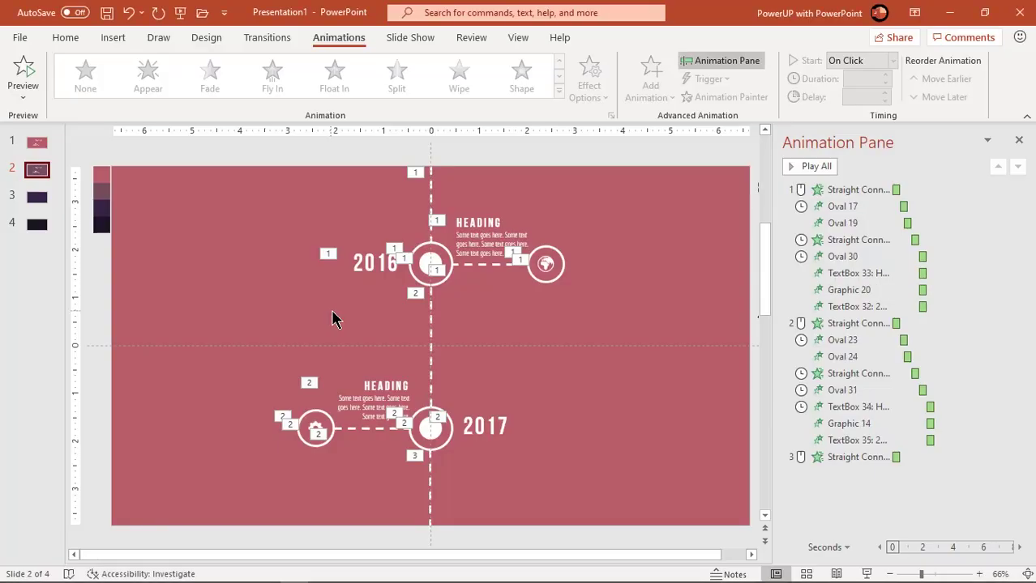
- Set slide 2's top connector line animation to start After Previous
{"action": "left_click", "coordinate": [431, 186]}
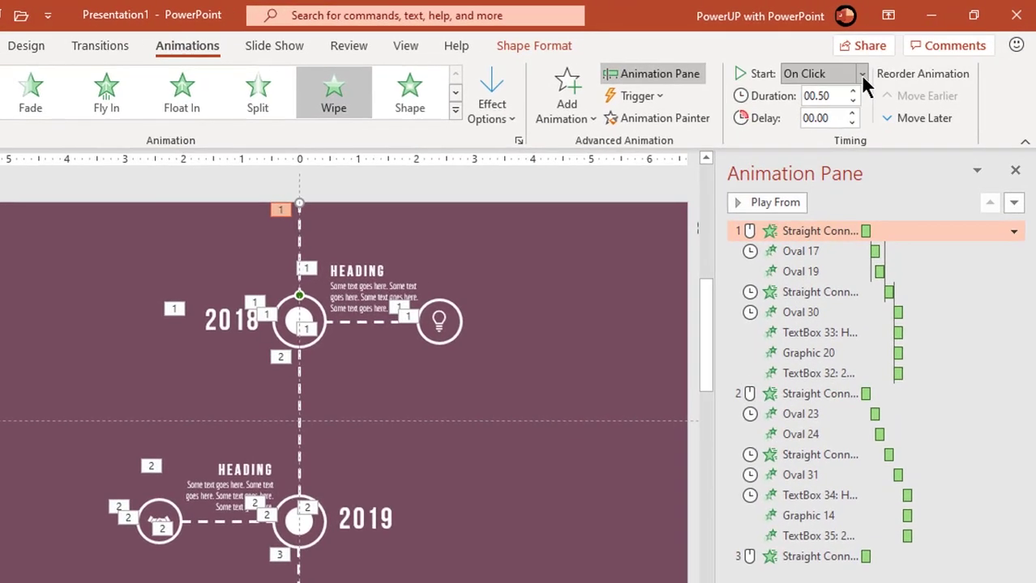
{"action": "left_click", "coordinate": [890, 62]}
{"action": "left_click", "coordinate": [819, 139]}
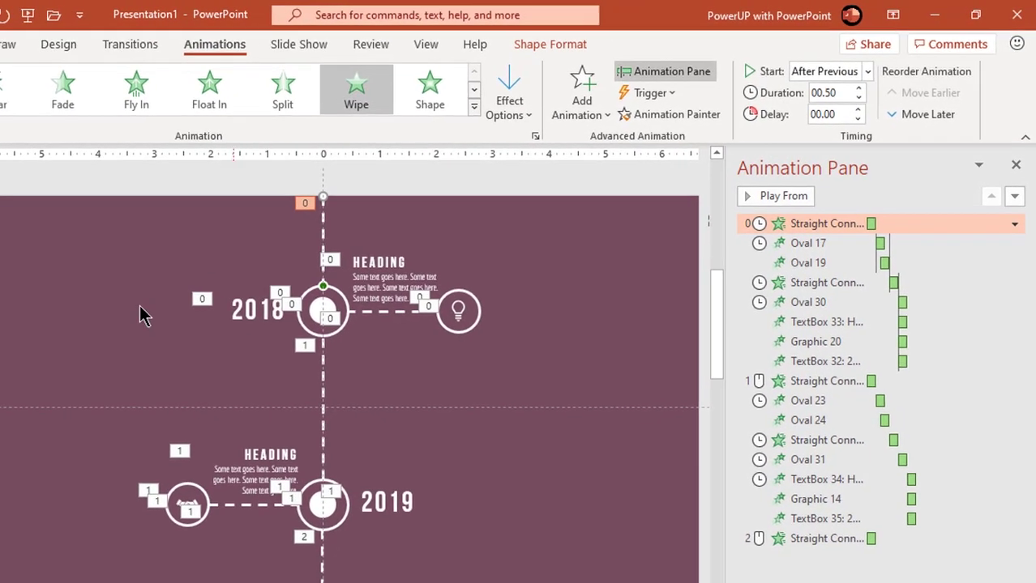
{"action": "left_click", "coordinate": [119, 259]}
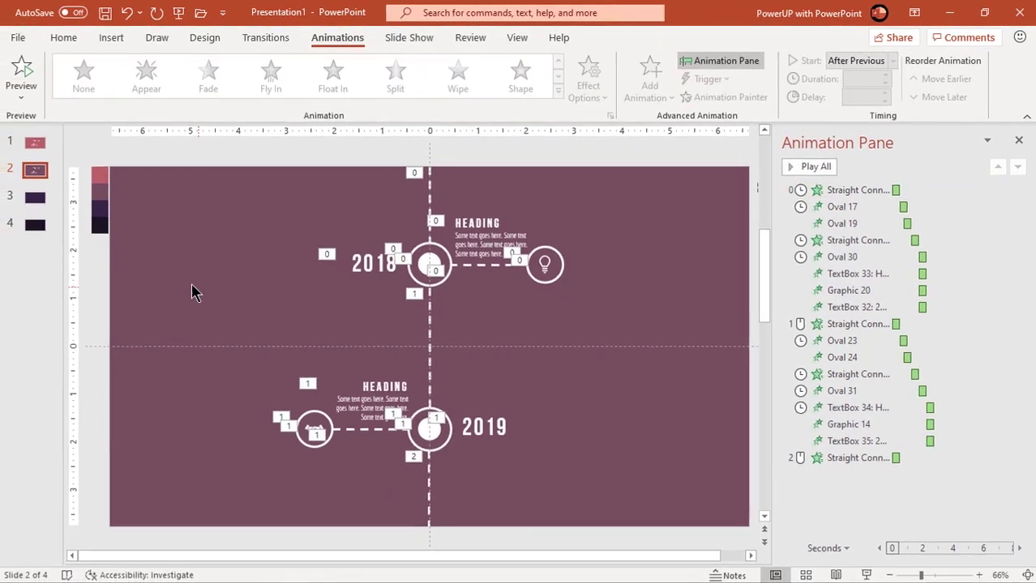
- Give slide 4 a Push transition
{"action": "left_click", "coordinate": [37, 197]}
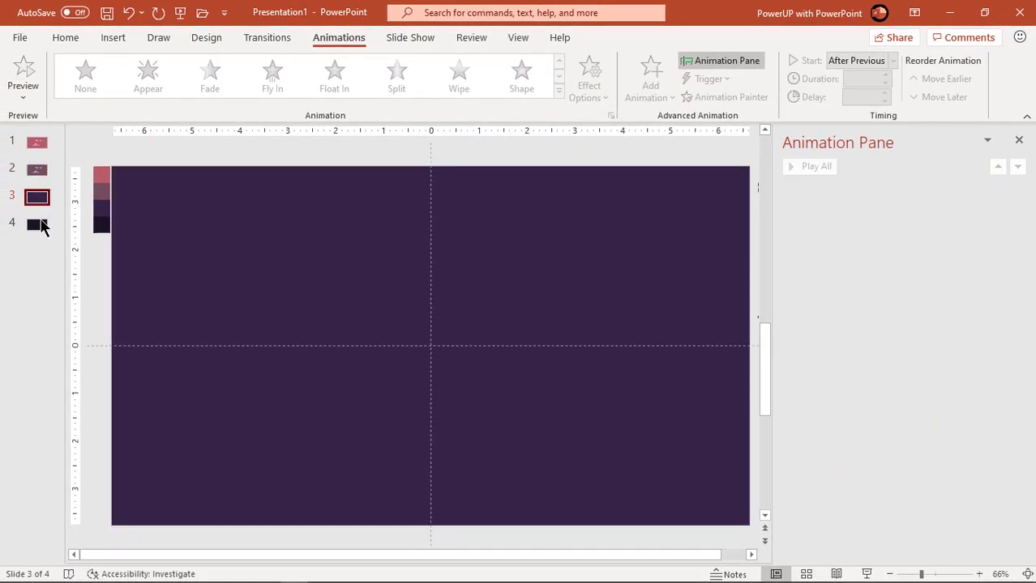
{"action": "left_click", "coordinate": [37, 227]}
{"action": "left_click", "coordinate": [266, 41]}
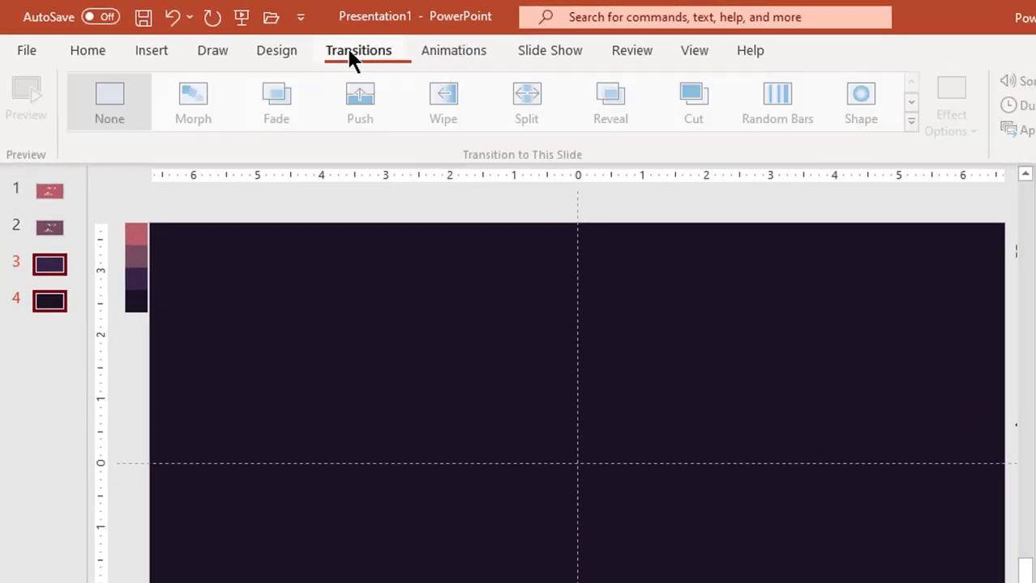
{"action": "left_click", "coordinate": [364, 105]}
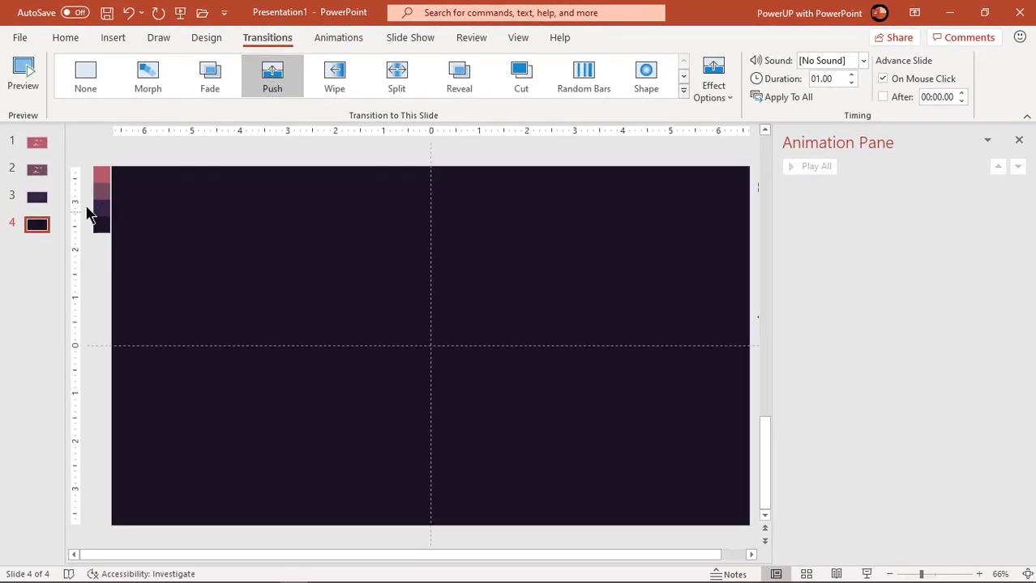
{"action": "left_click", "coordinate": [40, 171]}
- Copy every timeline object on slide 2 and paste it onto slides 3 and 4
{"action": "scroll", "coordinate": [247, 268], "scroll_direction": "down", "scroll_amount": 4}
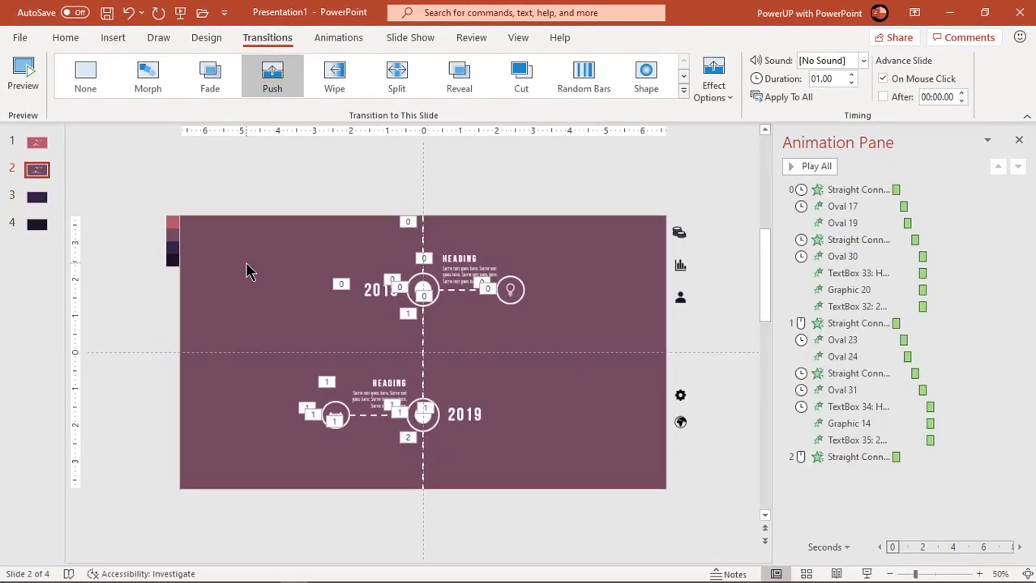
{"action": "left_click_drag", "start_coordinate": [308, 235], "coordinate": [513, 483]}
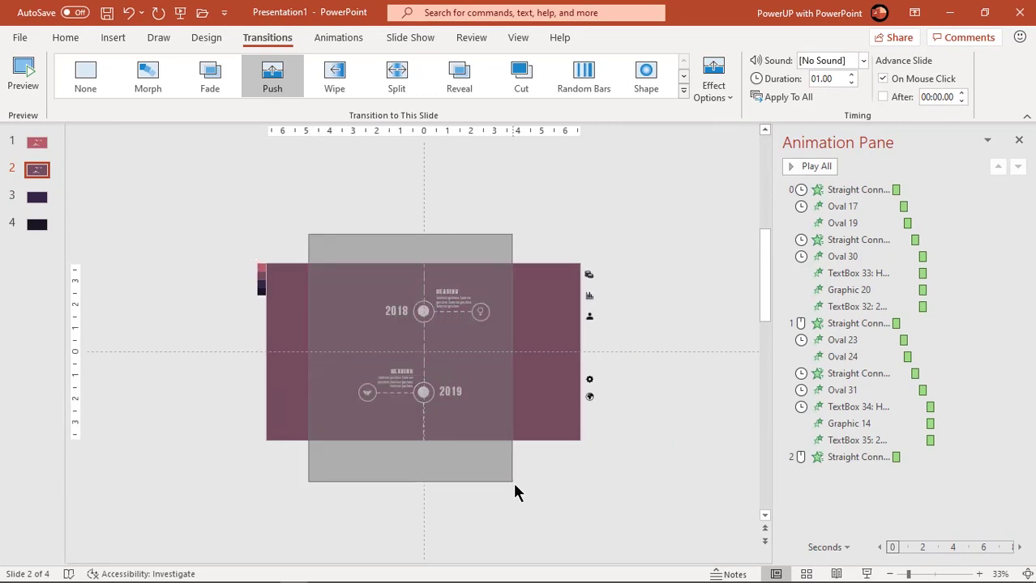
{"action": "right_click", "coordinate": [422, 419]}
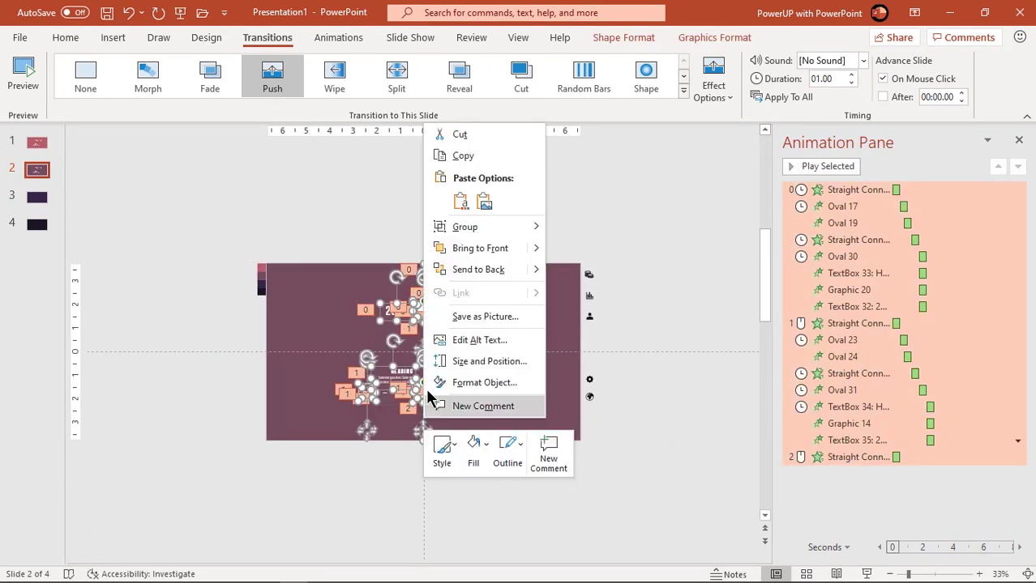
{"action": "left_click", "coordinate": [464, 156]}
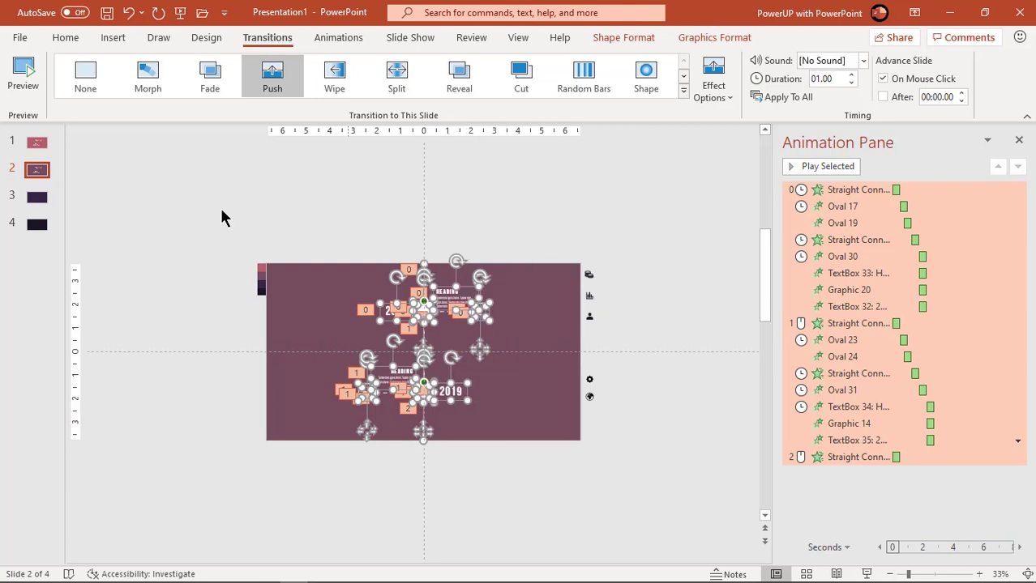
{"action": "left_click", "coordinate": [36, 198]}
{"action": "right_click", "coordinate": [340, 261]}
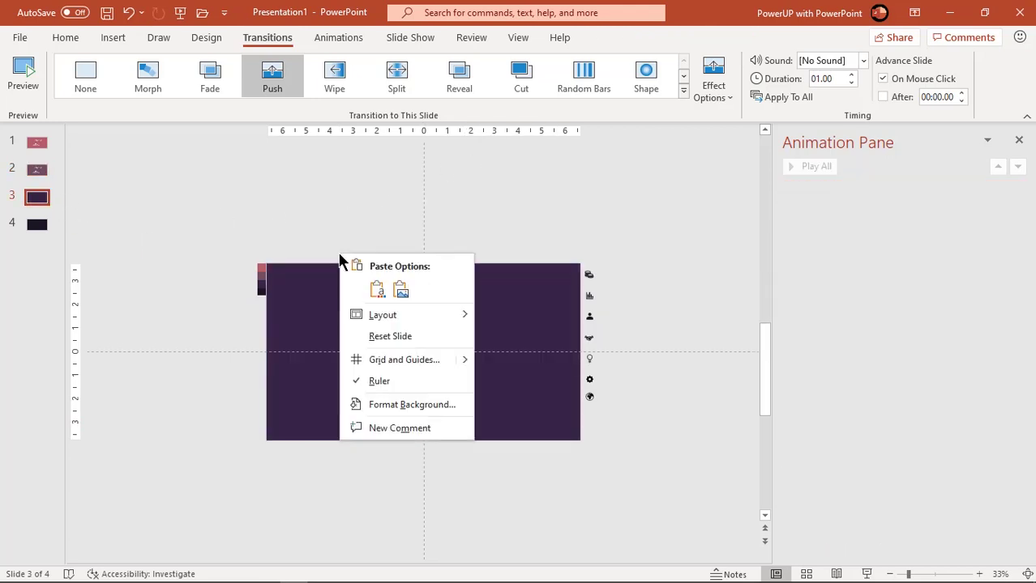
{"action": "left_click", "coordinate": [374, 290]}
{"action": "left_click", "coordinate": [36, 224]}
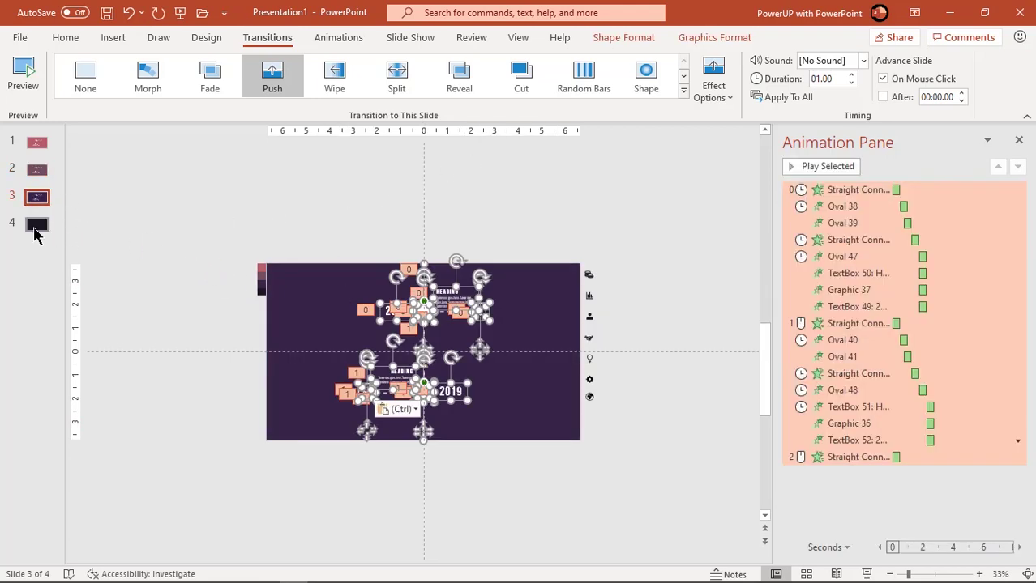
{"action": "right_click", "coordinate": [369, 242]}
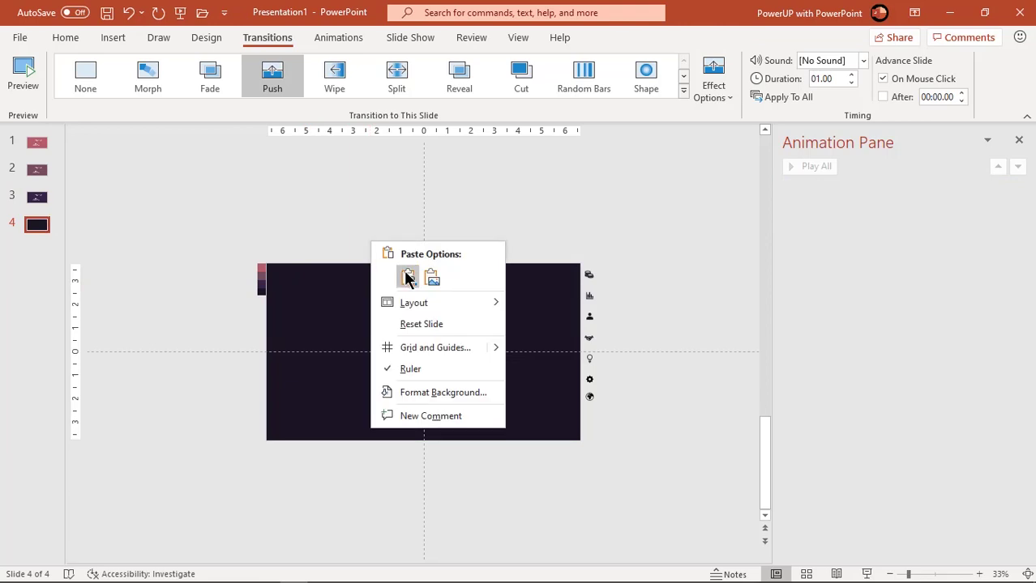
{"action": "left_click", "coordinate": [408, 278]}
- Delete the lightbulb and handshake icons from slide 3's circles
{"action": "scroll", "coordinate": [392, 359], "scroll_direction": "up", "scroll_amount": 4, "text": "ctrl"}
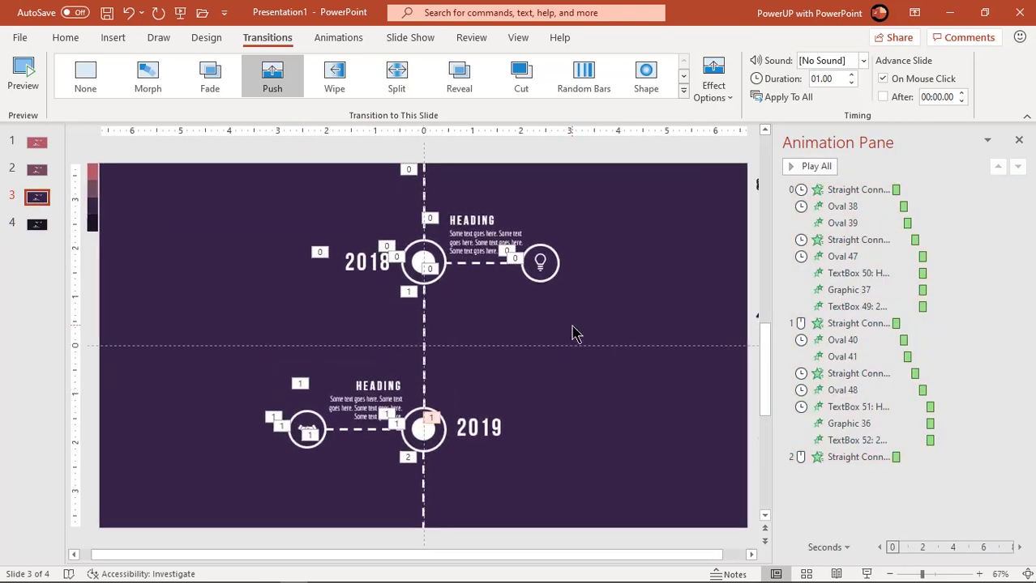
{"action": "scroll", "coordinate": [572, 334], "scroll_direction": "down", "scroll_amount": 2, "text": "ctrl"}
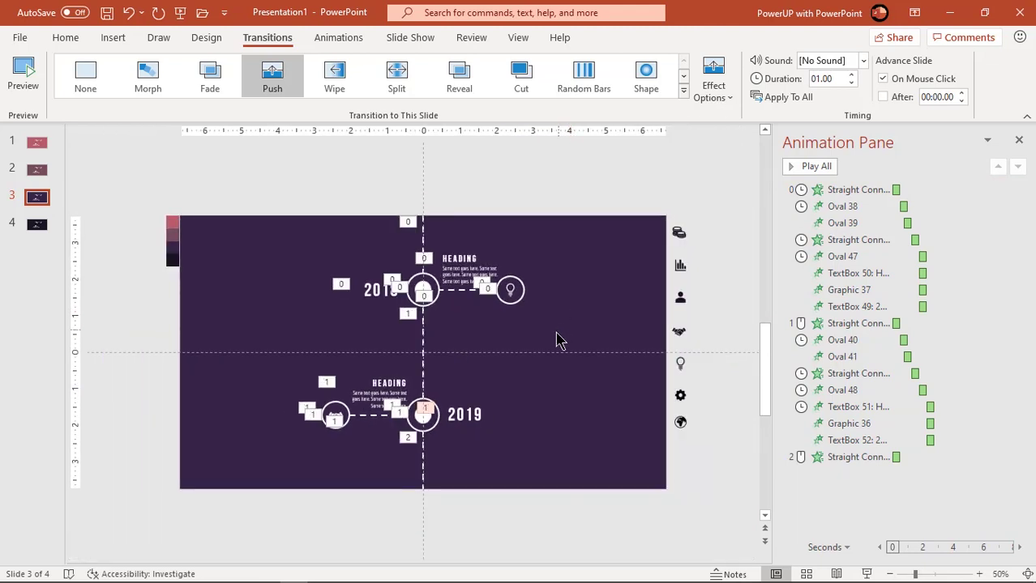
{"action": "left_click_drag", "start_coordinate": [513, 296], "coordinate": [551, 330]}
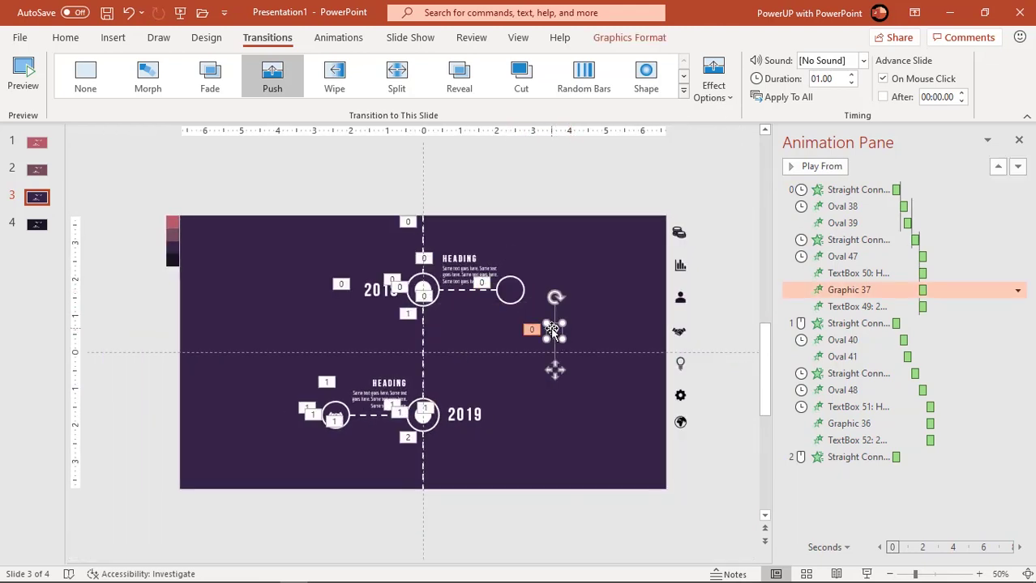
{"action": "key", "text": "Delete"}
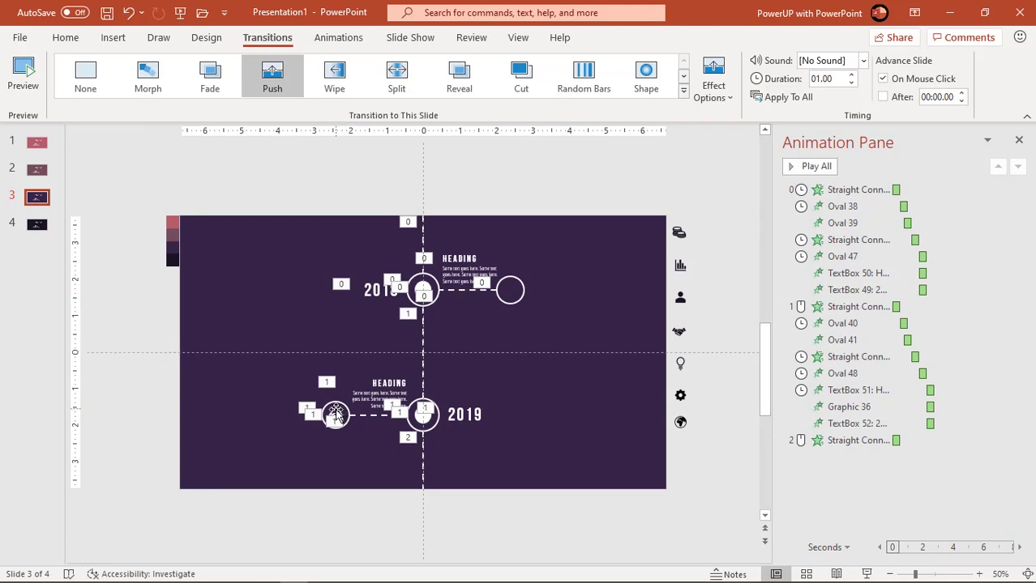
{"action": "left_click", "coordinate": [336, 415]}
{"action": "key", "text": "Delete"}
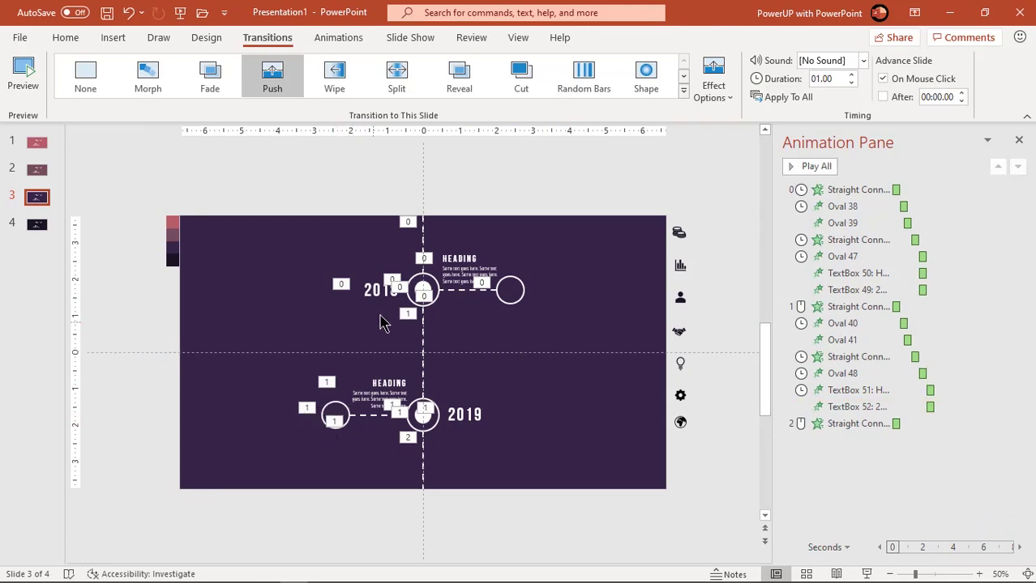
- Change slide 3's years to 2020 and 2021
{"action": "left_click", "coordinate": [387, 293]}
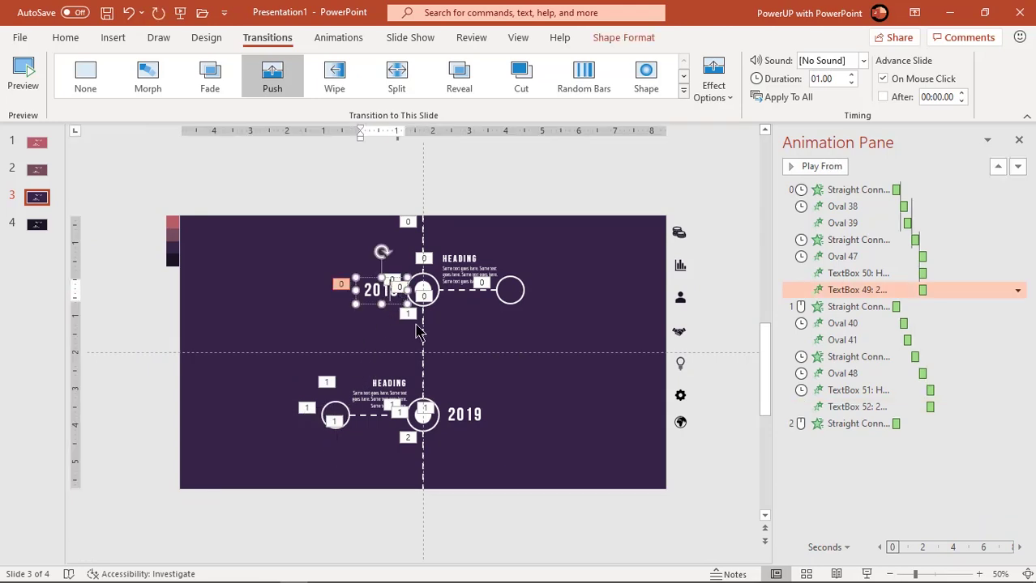
{"action": "key", "text": "ctrl+a"}
{"action": "type", "text": "2020"}
{"action": "left_click", "coordinate": [479, 413]}
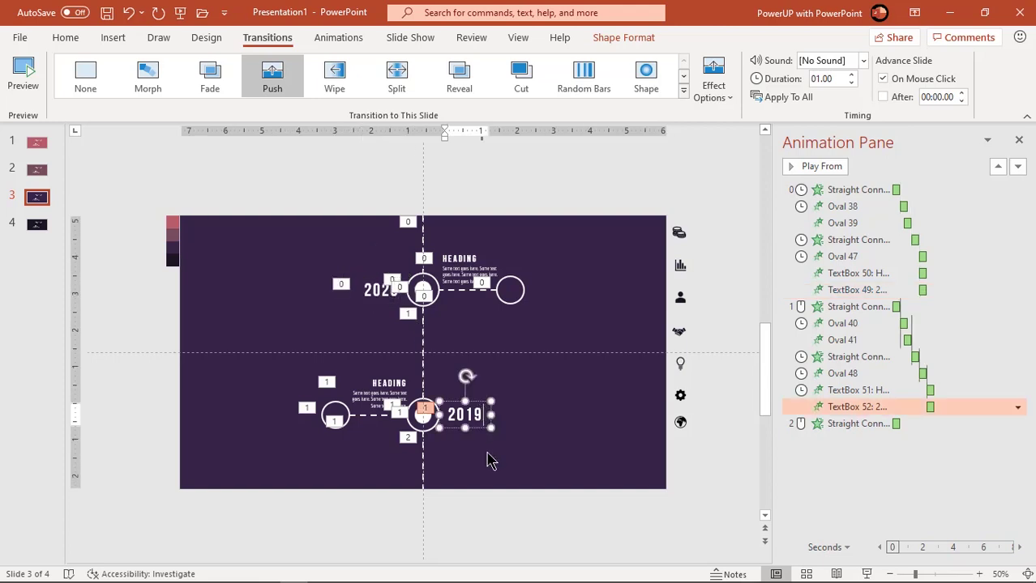
{"action": "key", "text": "BackSpace"}
{"action": "key", "text": "BackSpace"}
{"action": "type", "text": "21"}
{"action": "left_click", "coordinate": [654, 395]}
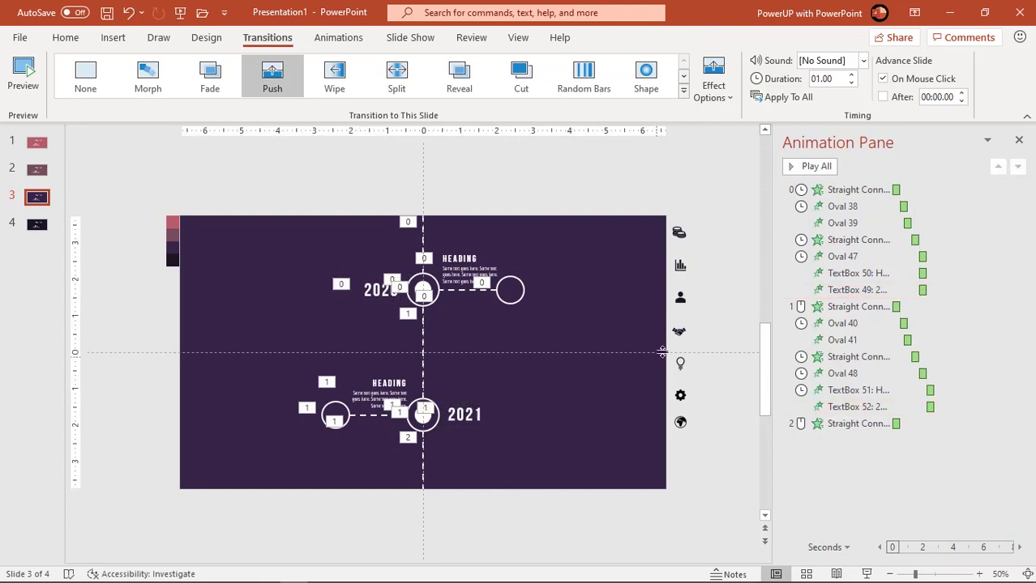
- Place a person icon in the upper-right circle and a chart icon in the 2021 left circle
{"action": "left_click_drag", "start_coordinate": [679, 302], "coordinate": [541, 298]}
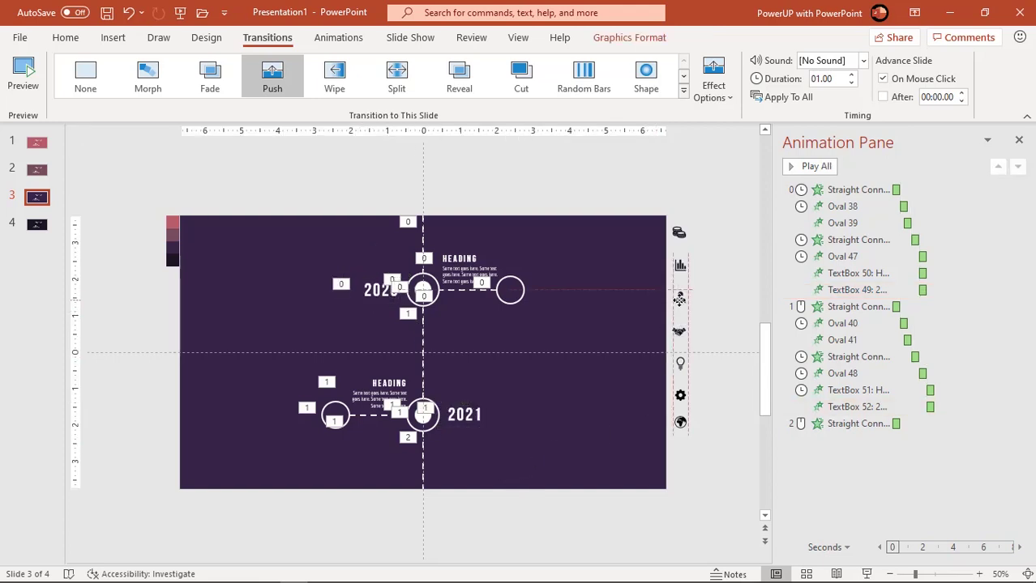
{"action": "mouse_move", "coordinate": [666, 276]}
{"action": "left_mouse_down"}
{"action": "mouse_move", "coordinate": [617, 310]}
{"action": "mouse_move", "coordinate": [564, 322]}
{"action": "mouse_move", "coordinate": [511, 290]}
{"action": "left_mouse_up"}
{"action": "left_click", "coordinate": [542, 296], "text": "shift"}
{"action": "left_click", "coordinate": [629, 37]}
{"action": "left_click", "coordinate": [537, 382]}
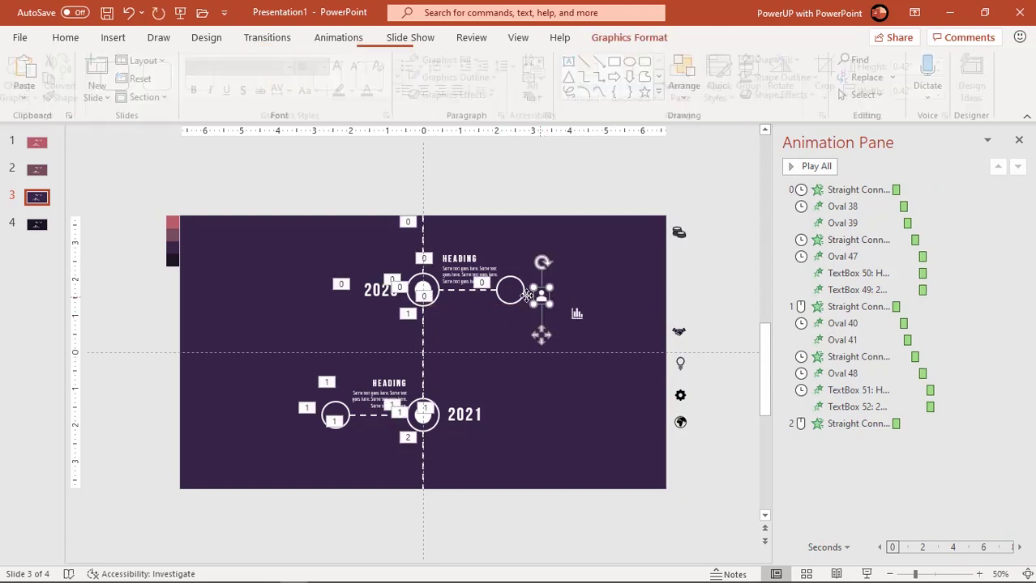
{"action": "left_click_drag", "start_coordinate": [576, 315], "coordinate": [335, 416]}
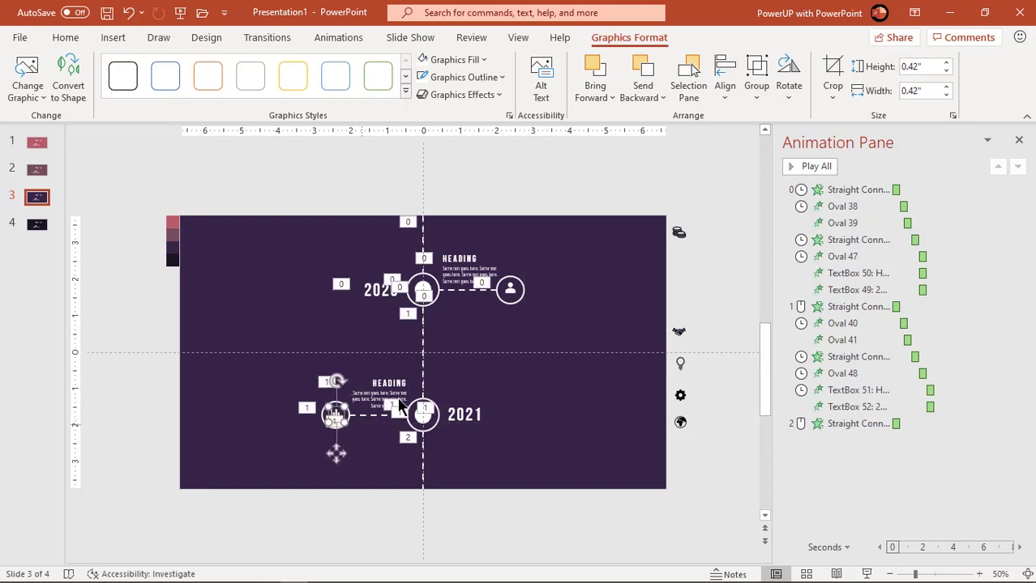
{"action": "left_click", "coordinate": [509, 290]}
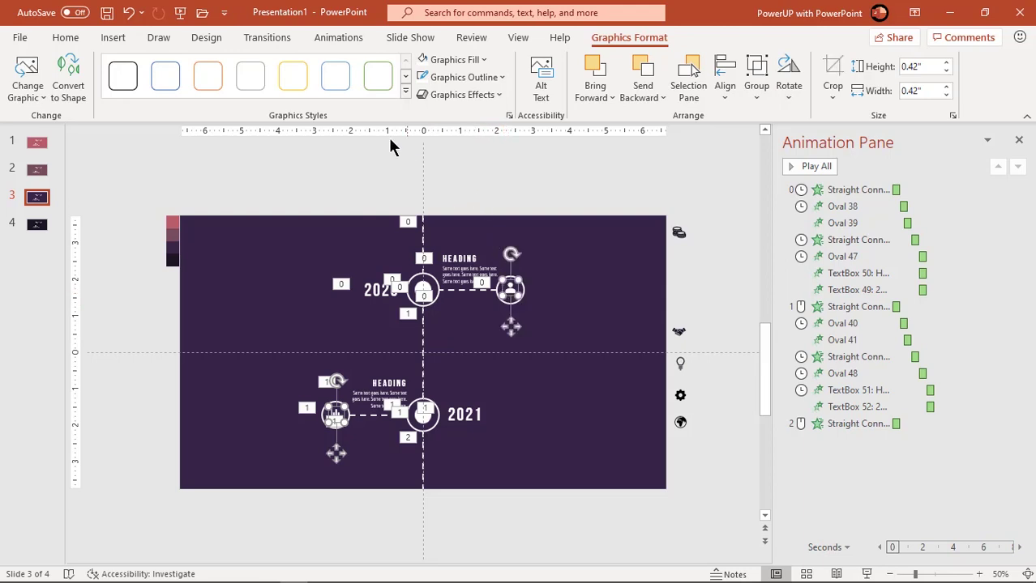
{"action": "left_click", "coordinate": [338, 38]}
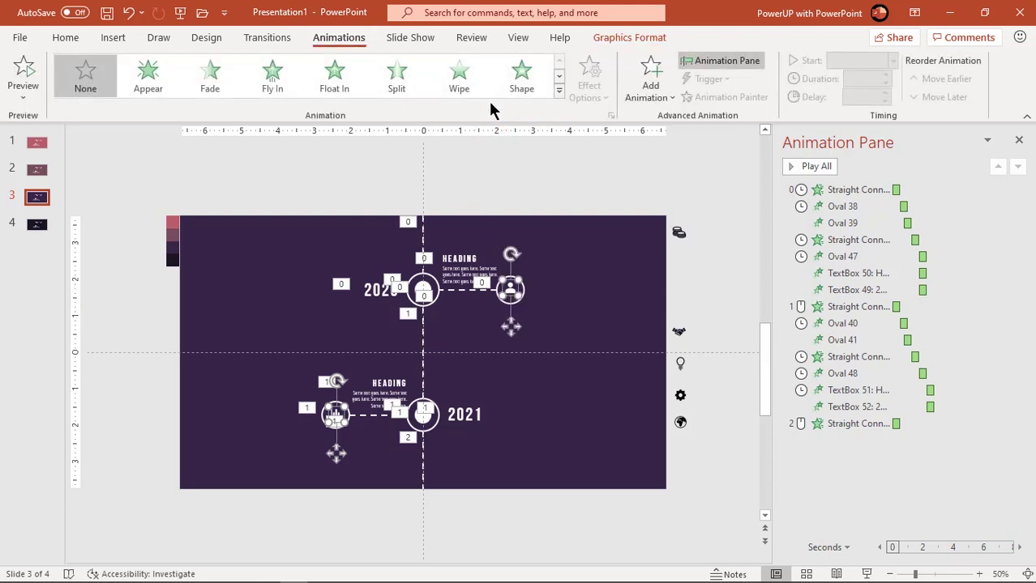
- Apply a Zoom entrance to the new icons and move Graphic 12's animation earlier
{"action": "left_click", "coordinate": [558, 90]}
{"action": "left_click", "coordinate": [215, 219]}
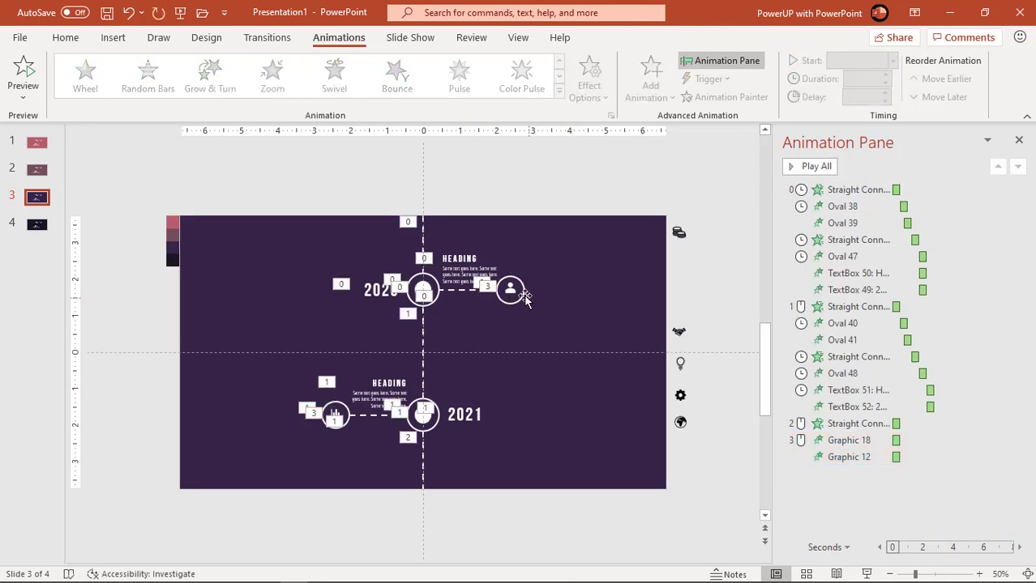
{"action": "left_click", "coordinate": [508, 290]}
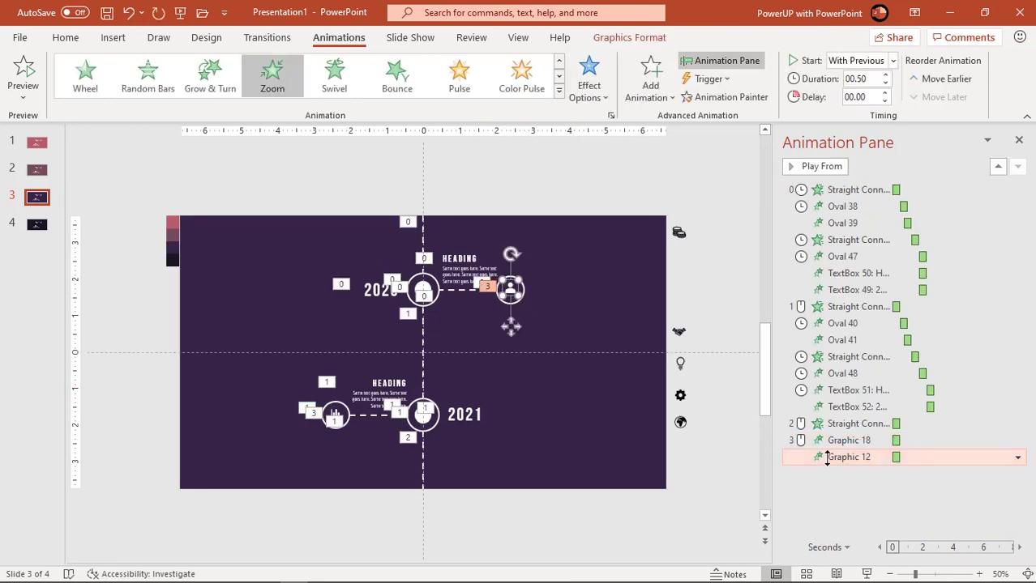
{"action": "left_click_drag", "start_coordinate": [824, 455], "coordinate": [840, 285]}
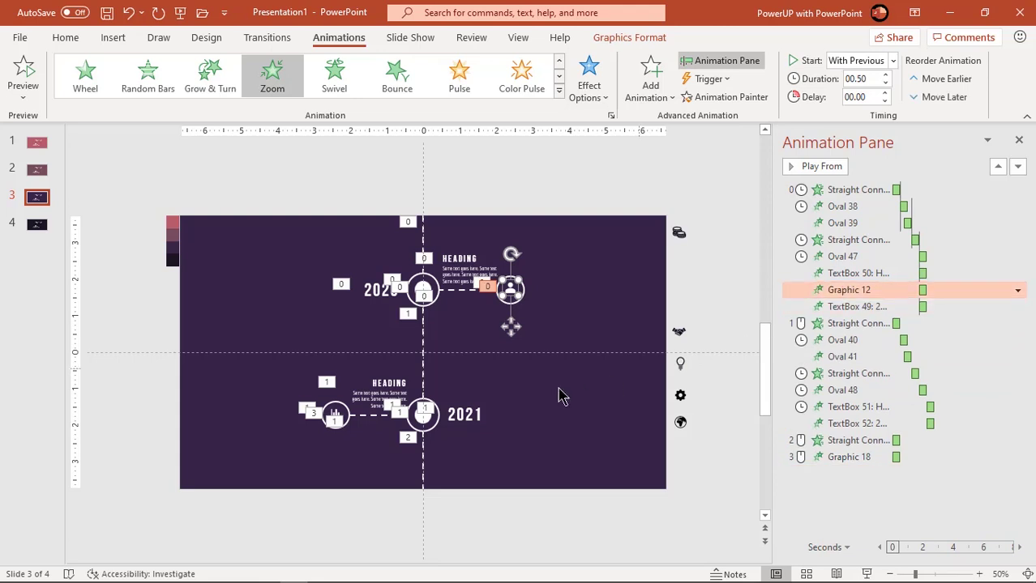
- Make the 2021 icon zoom With Previous, placed between the 2021 text entries
{"action": "left_click", "coordinate": [333, 414]}
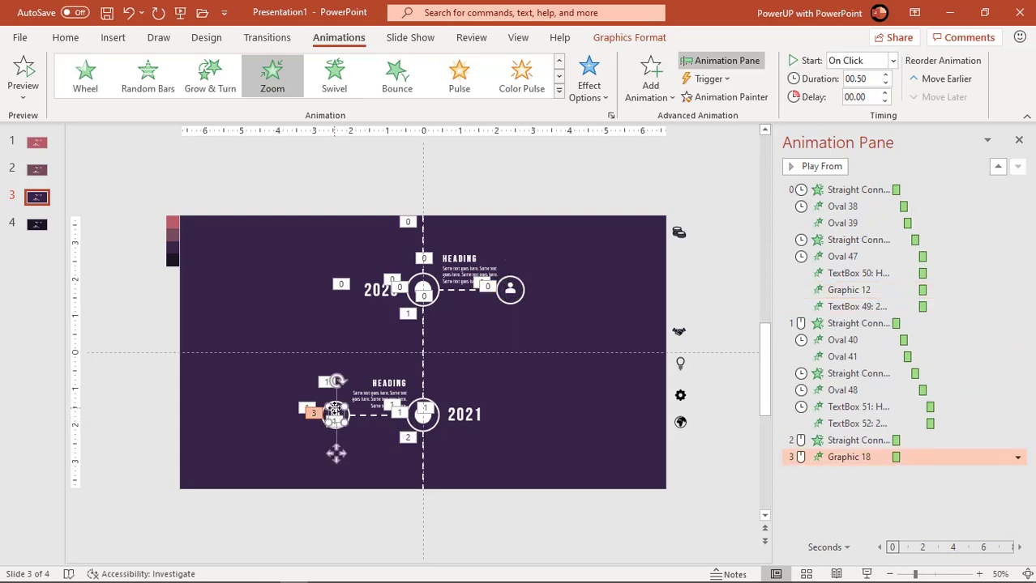
{"action": "left_click", "coordinate": [892, 60]}
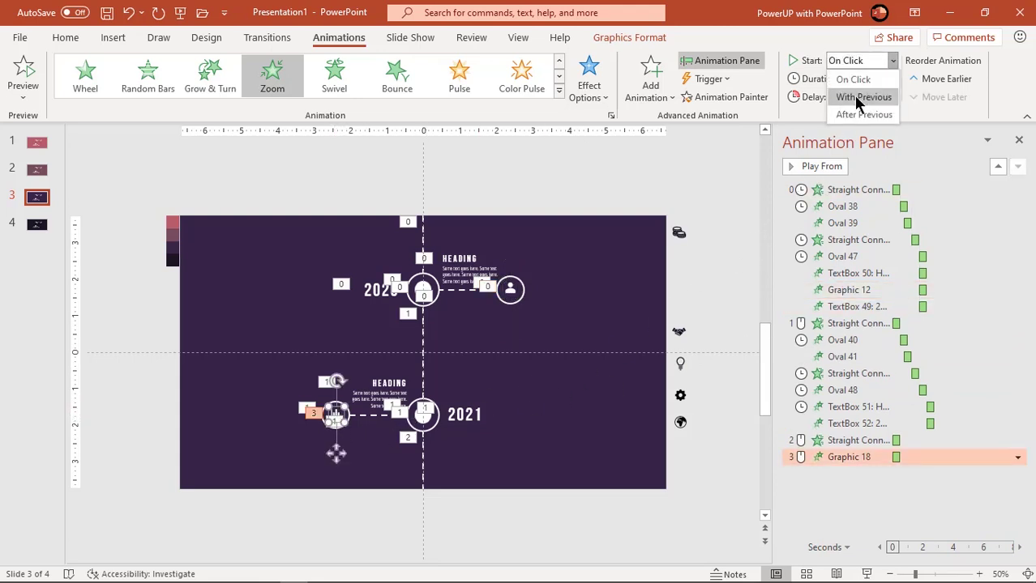
{"action": "left_click", "coordinate": [855, 97]}
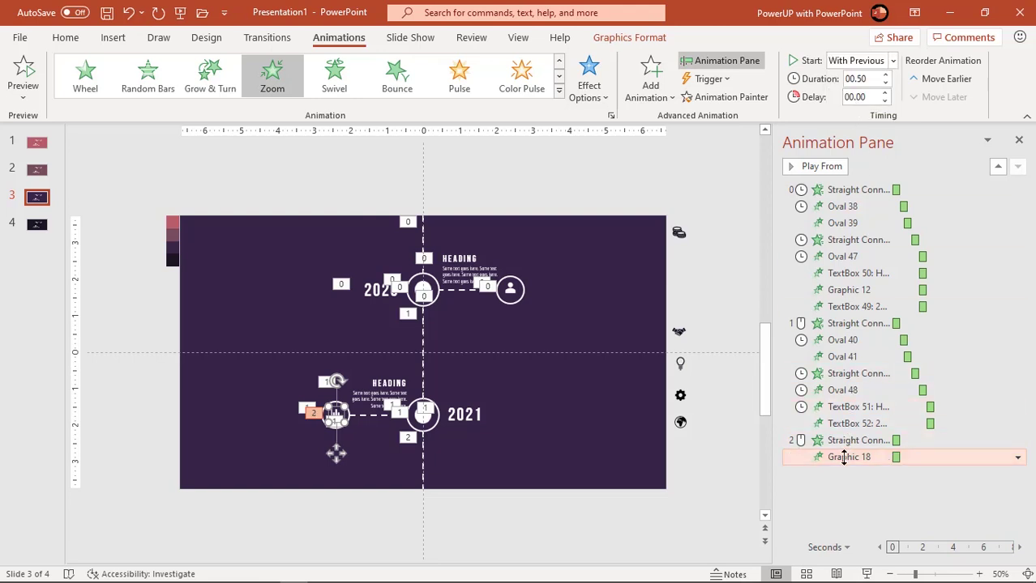
{"action": "left_click_drag", "start_coordinate": [846, 458], "coordinate": [845, 416]}
{"action": "left_click", "coordinate": [630, 411]}
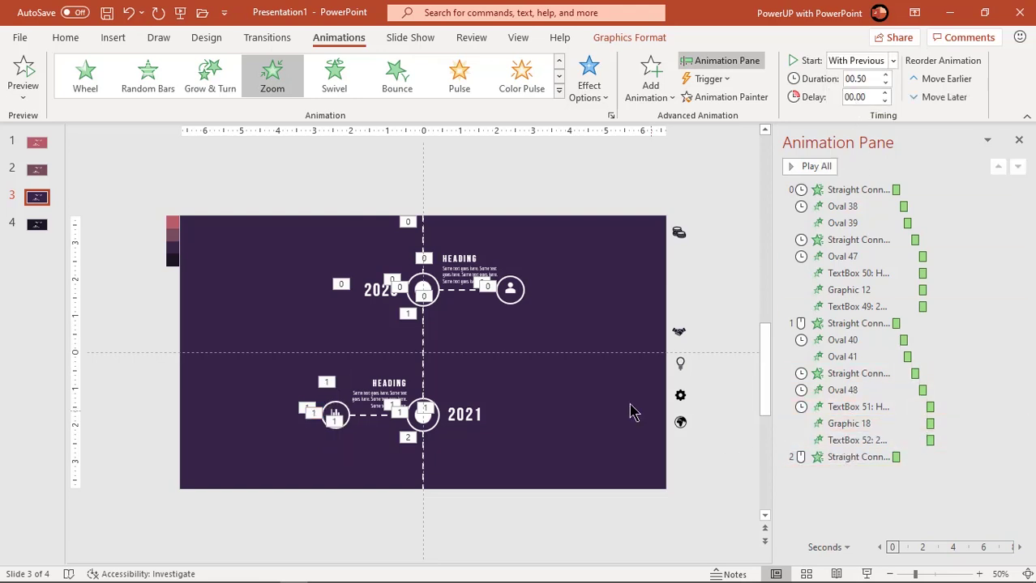
{"action": "left_click", "coordinate": [37, 225]}
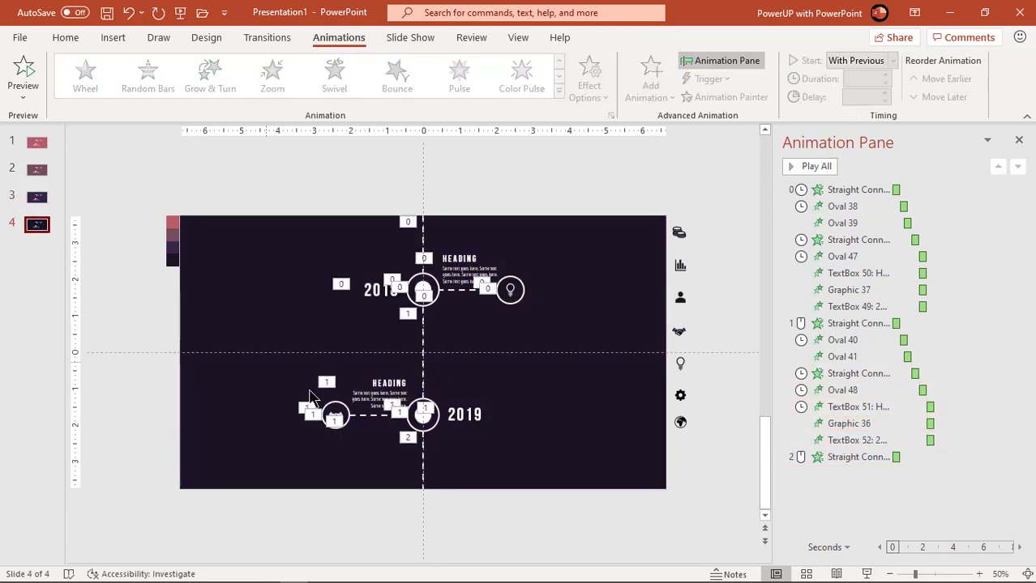
- Delete slide 4's lower row and lower connector, and change 2018 to 2022
{"action": "left_click_drag", "start_coordinate": [566, 531], "coordinate": [251, 332]}
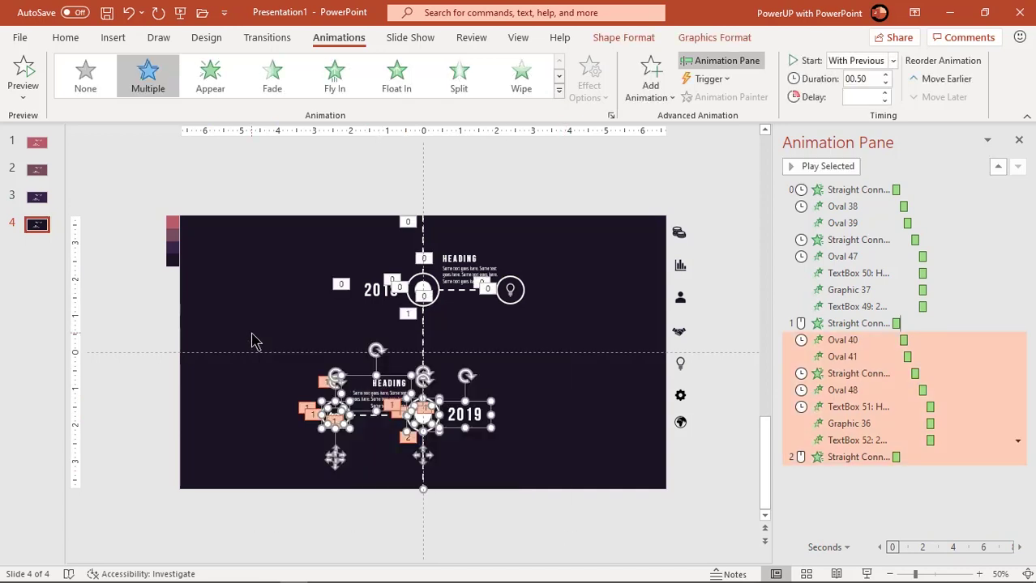
{"action": "key", "text": "Delete"}
{"action": "left_click", "coordinate": [385, 299]}
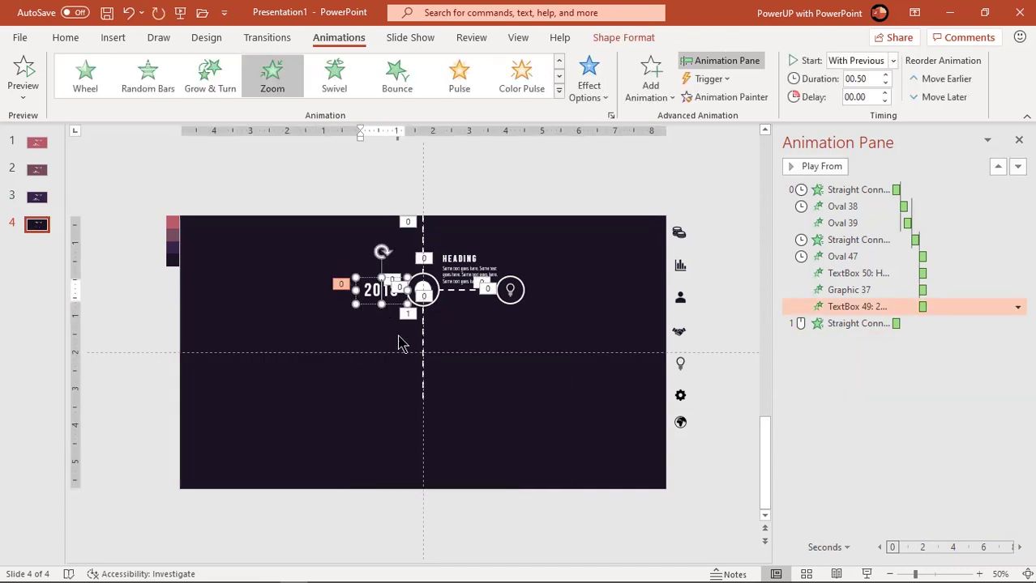
{"action": "type", "text": "2022"}
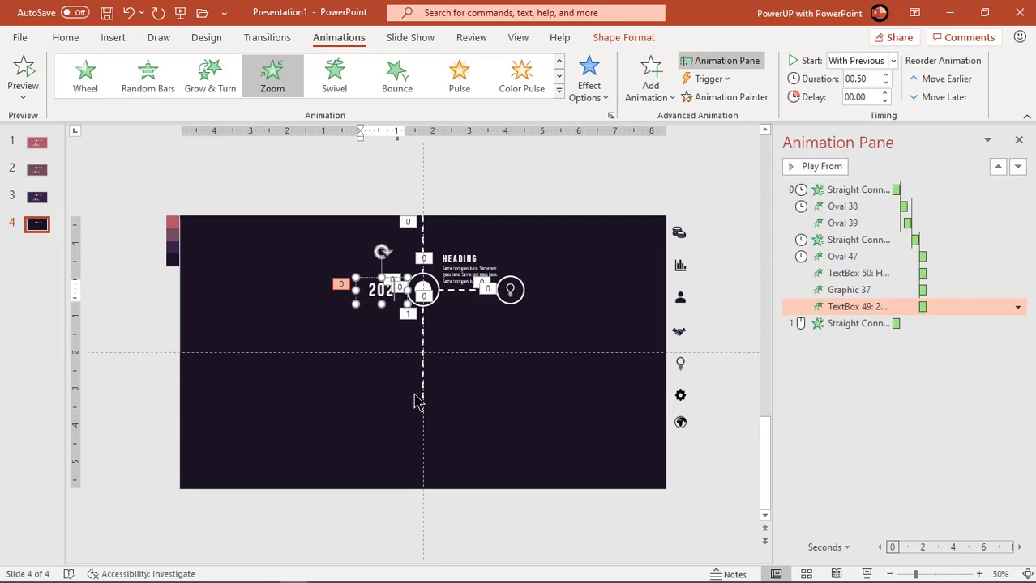
{"action": "left_click", "coordinate": [471, 401]}
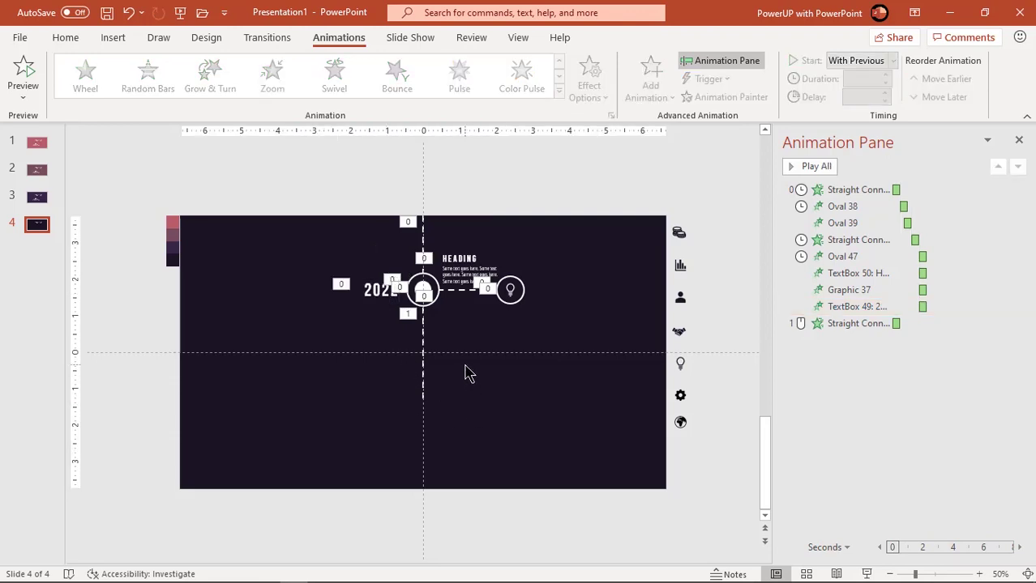
{"action": "left_click", "coordinate": [424, 367]}
{"action": "key", "text": "Delete"}
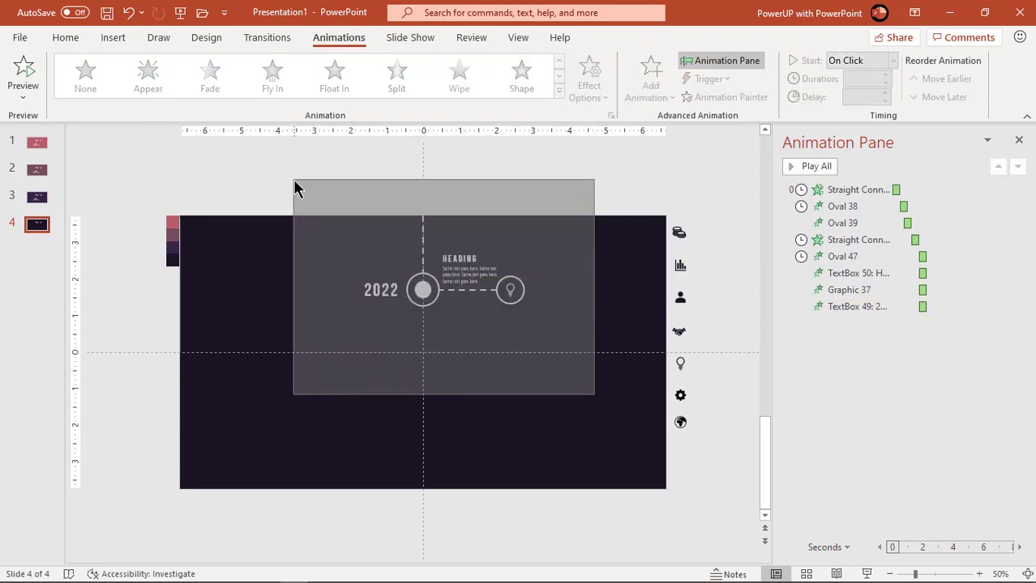
- Centre the 2022 row vertically, extend its dashed line to the top, and remove the circle's icon
{"action": "left_click_drag", "start_coordinate": [594, 395], "coordinate": [290, 179]}
{"action": "left_click_drag", "start_coordinate": [433, 307], "coordinate": [432, 371]}
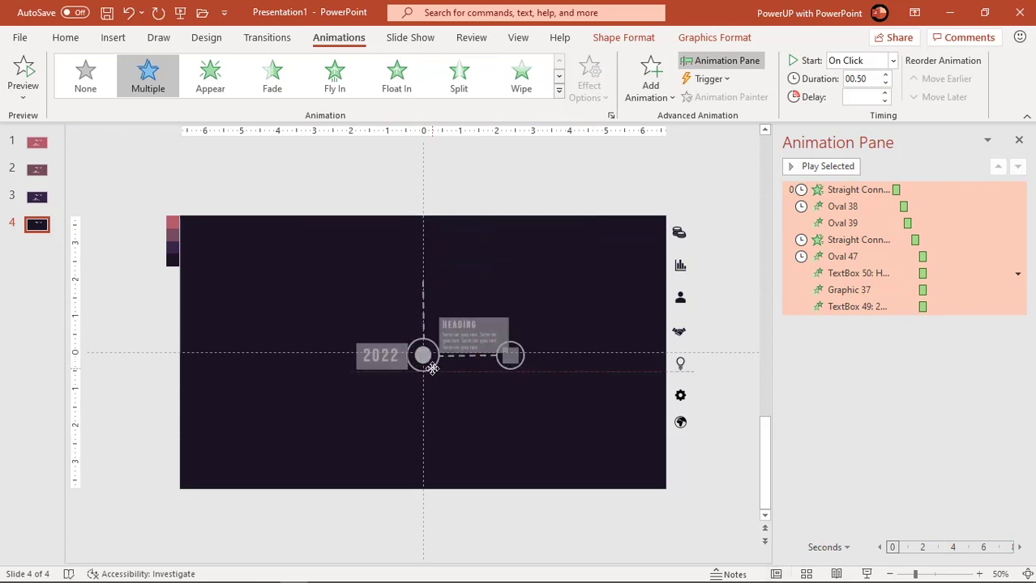
{"action": "left_click", "coordinate": [450, 279]}
{"action": "left_click_drag", "start_coordinate": [423, 290], "coordinate": [422, 216]}
{"action": "left_click", "coordinate": [478, 316]}
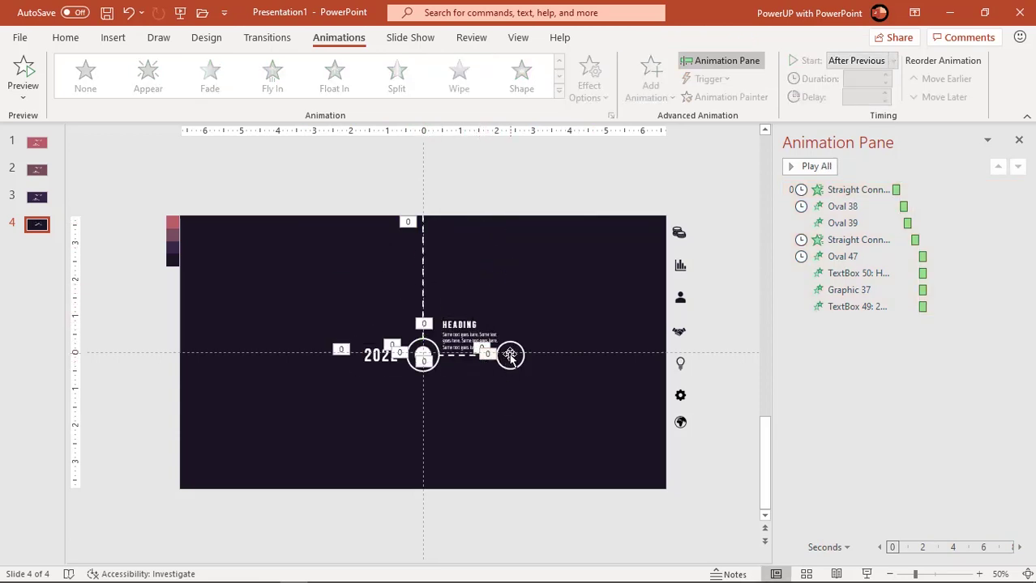
{"action": "left_click", "coordinate": [510, 357]}
{"action": "key", "text": "Delete"}
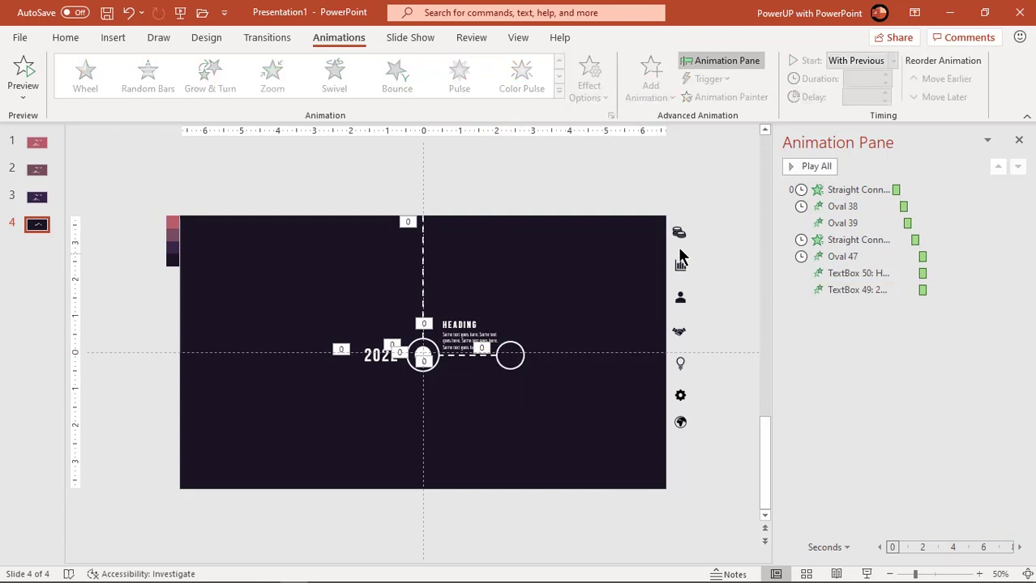
- Place a white coins icon inside slide 4's right circle
{"action": "left_click_drag", "start_coordinate": [680, 234], "coordinate": [565, 355]}
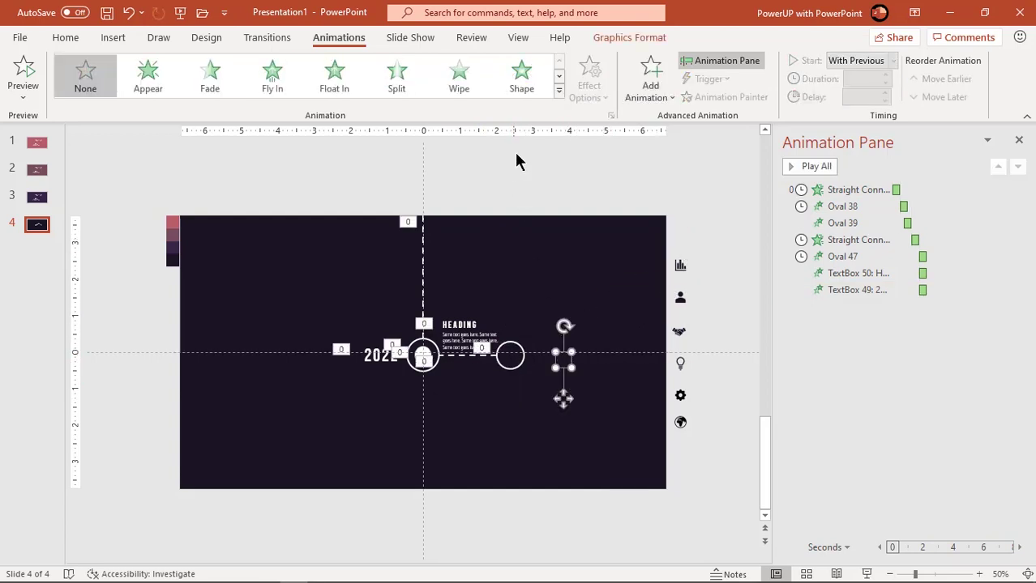
{"action": "left_click", "coordinate": [600, 38]}
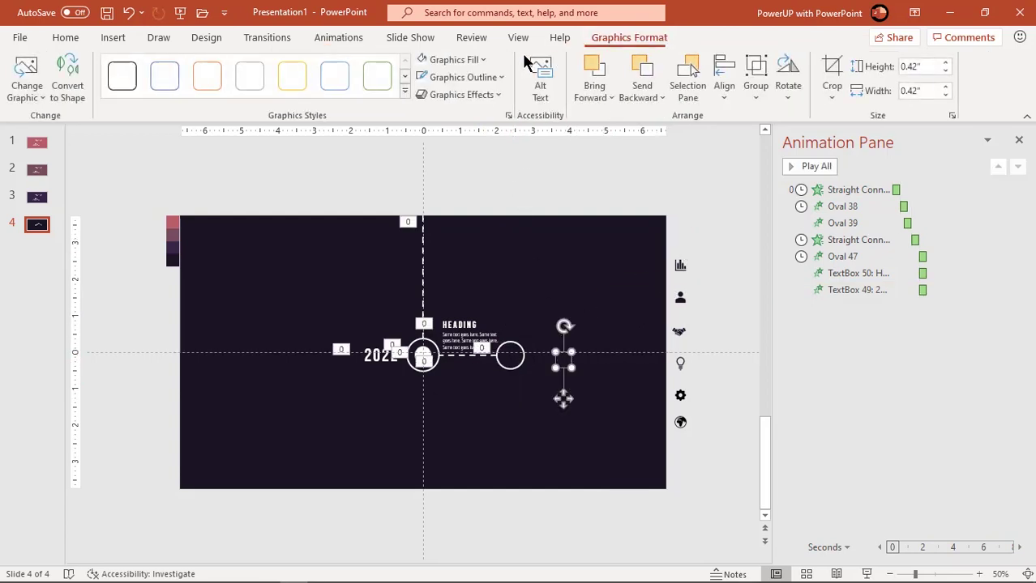
{"action": "left_click", "coordinate": [424, 62]}
{"action": "left_click_drag", "start_coordinate": [559, 398], "coordinate": [508, 390]}
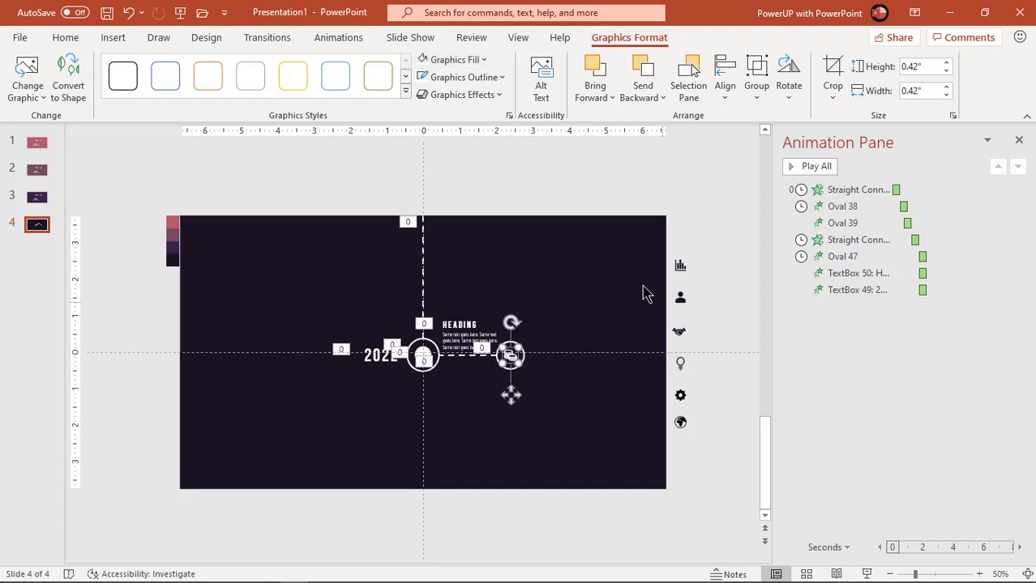
- Give the coins icon a Zoom entrance starting With Previous
{"action": "left_click", "coordinate": [354, 39]}
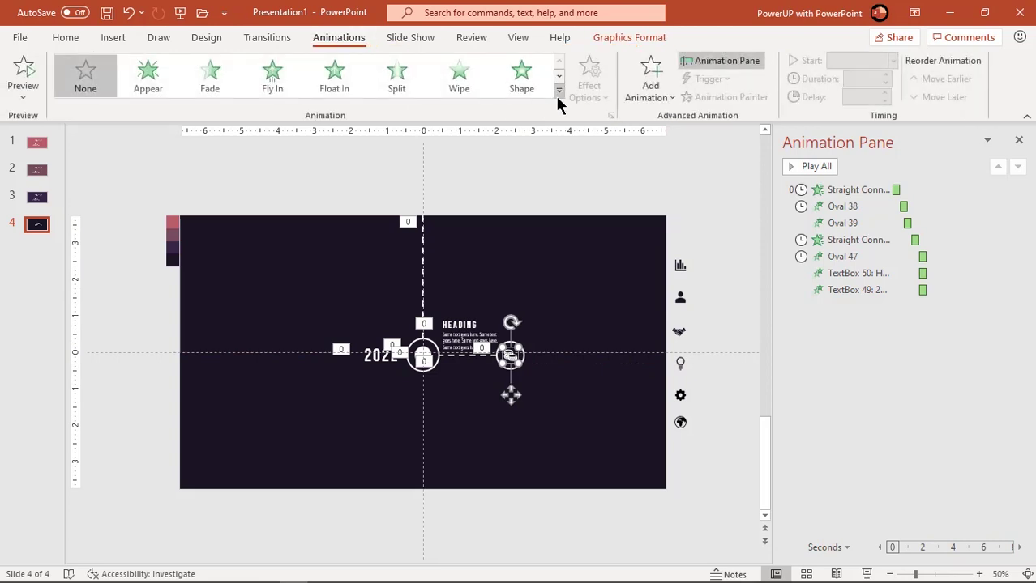
{"action": "left_click", "coordinate": [558, 93]}
{"action": "left_click", "coordinate": [211, 220]}
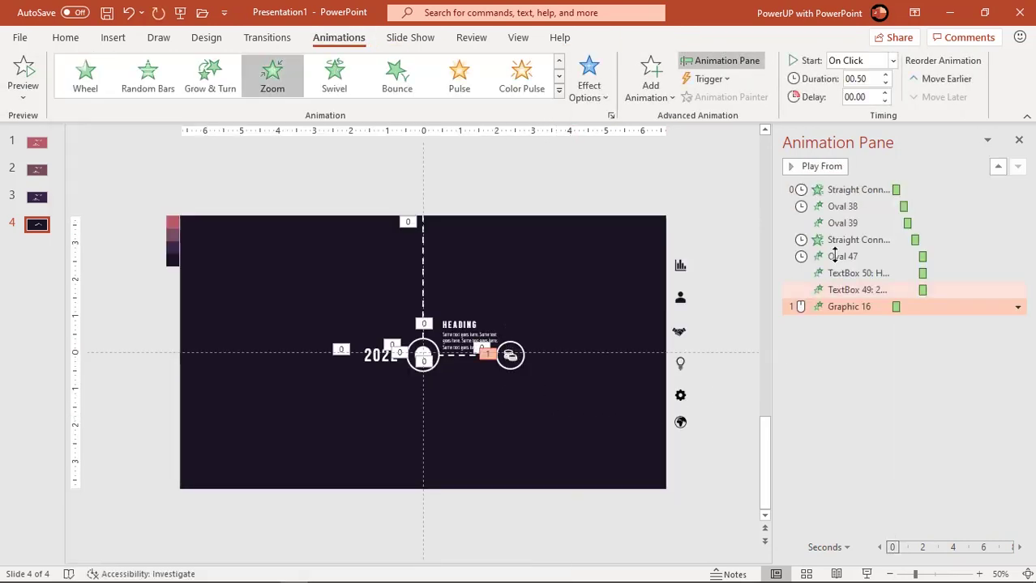
{"action": "left_click", "coordinate": [892, 60]}
{"action": "left_click", "coordinate": [859, 98]}
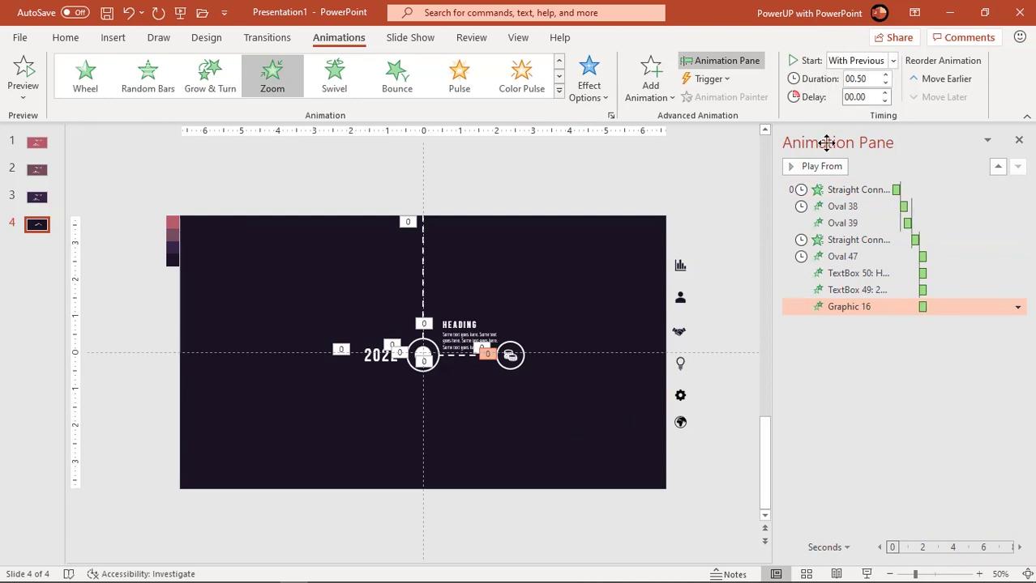
{"action": "left_click", "coordinate": [526, 208]}
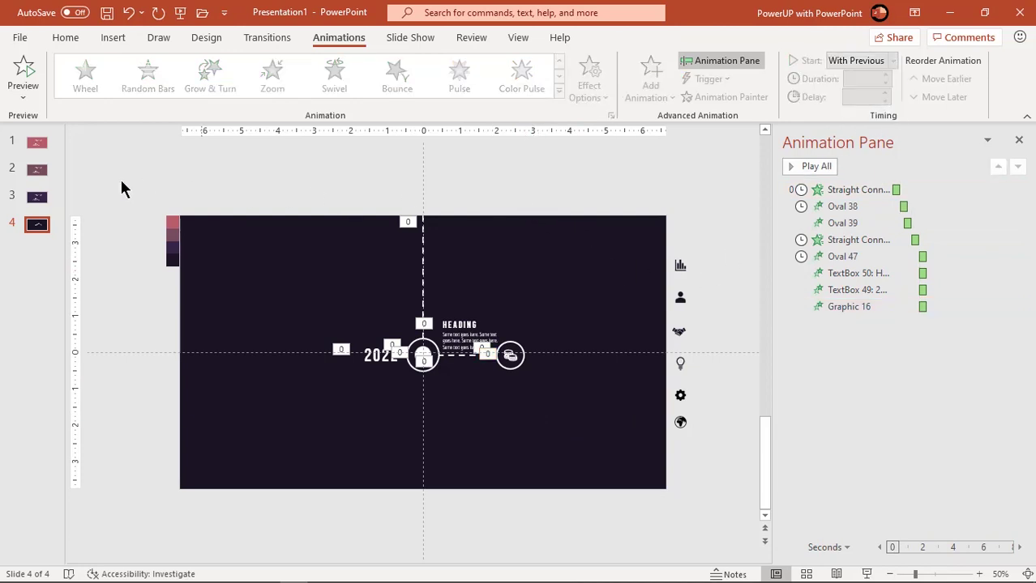
{"action": "left_click", "coordinate": [40, 144]}
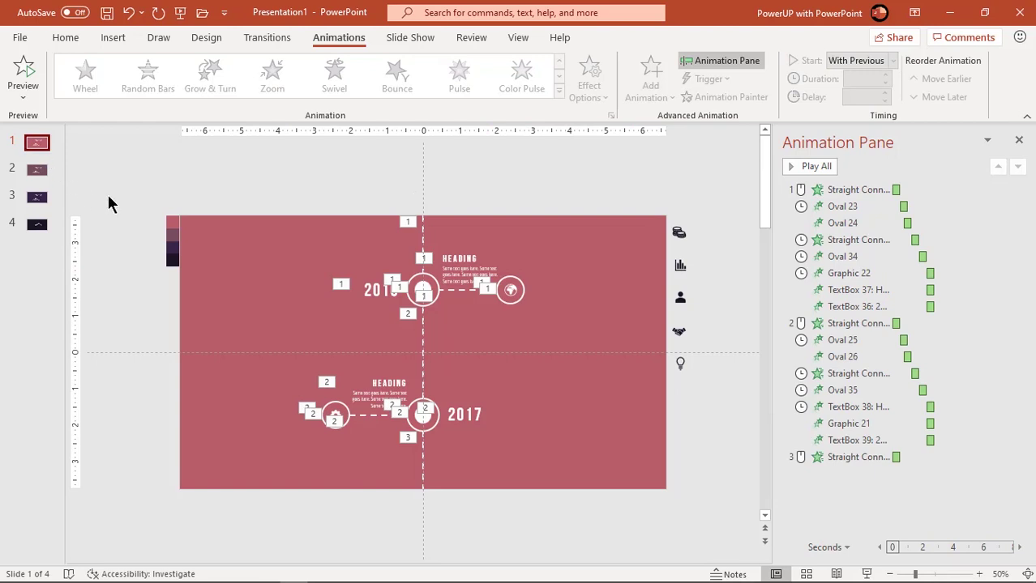
- Delete the off-slide swatch stacks and spare icon columns beside slides 1 and 2
{"action": "left_click_drag", "start_coordinate": [212, 312], "coordinate": [214, 317]}
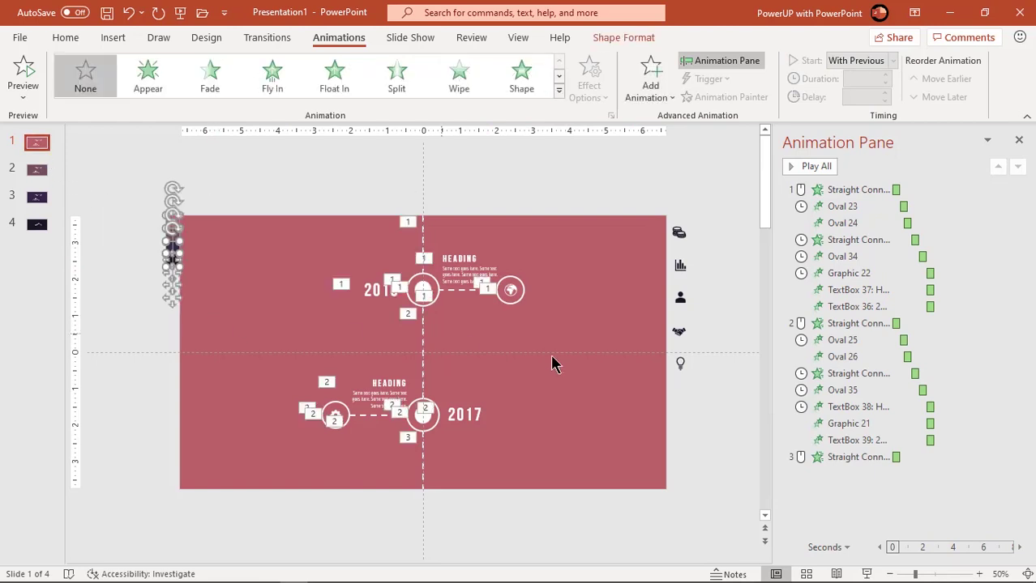
{"action": "key", "text": "Delete"}
{"action": "left_click_drag", "start_coordinate": [716, 472], "coordinate": [656, 209]}
{"action": "key", "text": "Delete"}
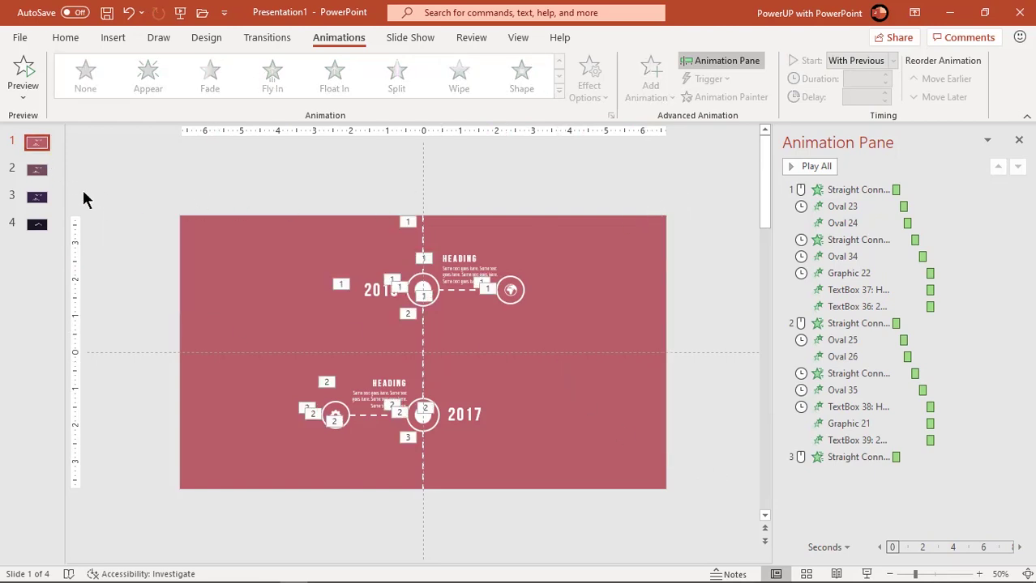
{"action": "left_click", "coordinate": [36, 169]}
{"action": "left_click_drag", "start_coordinate": [135, 191], "coordinate": [209, 306]}
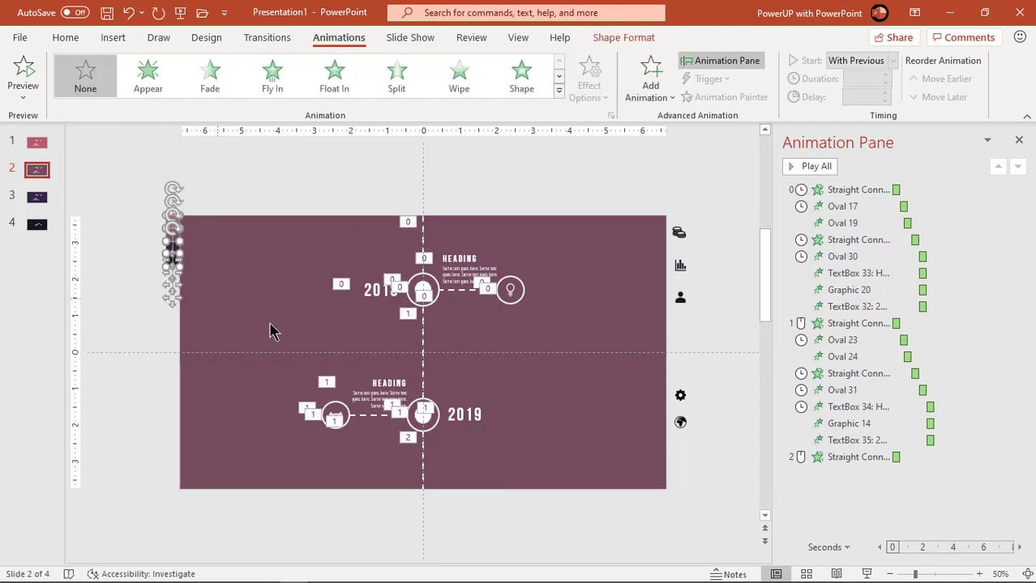
{"action": "key", "text": "Delete"}
{"action": "left_click_drag", "start_coordinate": [708, 479], "coordinate": [633, 228]}
{"action": "key", "text": "Delete"}
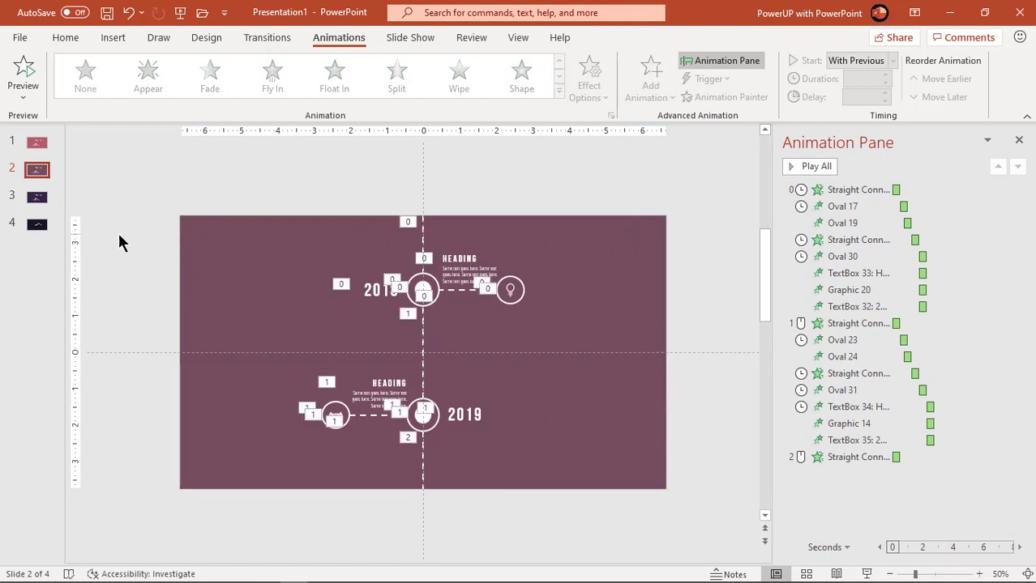
- Clear the same leftovers from slides 3 and 4, then play the slideshow from slide 1
{"action": "left_click", "coordinate": [37, 197]}
{"action": "left_click_drag", "start_coordinate": [108, 190], "coordinate": [203, 307]}
{"action": "key", "text": "Delete"}
{"action": "left_click_drag", "start_coordinate": [718, 477], "coordinate": [671, 203]}
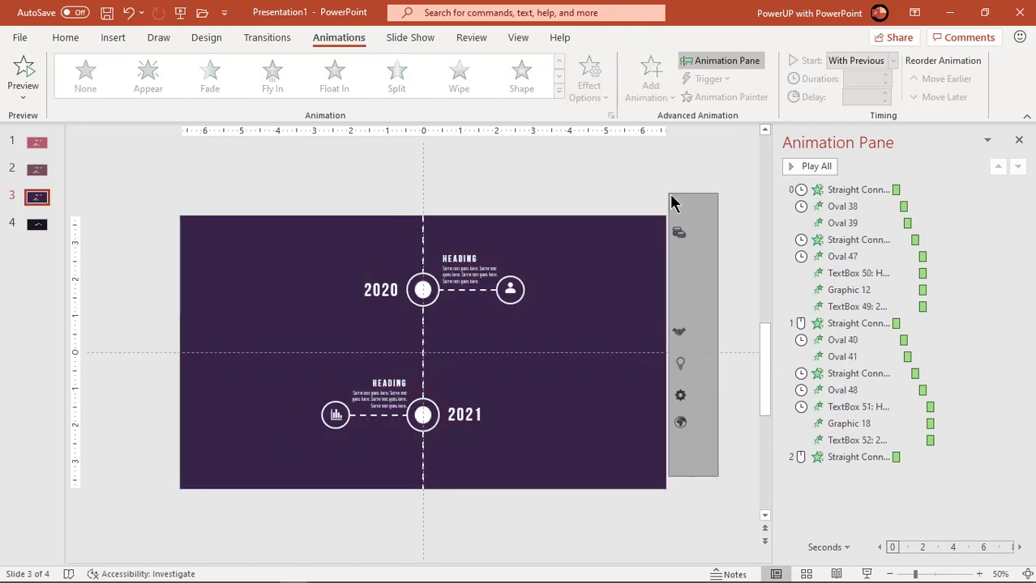
{"action": "key", "text": "Delete"}
{"action": "left_click", "coordinate": [36, 225]}
{"action": "left_click_drag", "start_coordinate": [148, 190], "coordinate": [232, 348]}
{"action": "key", "text": "Delete"}
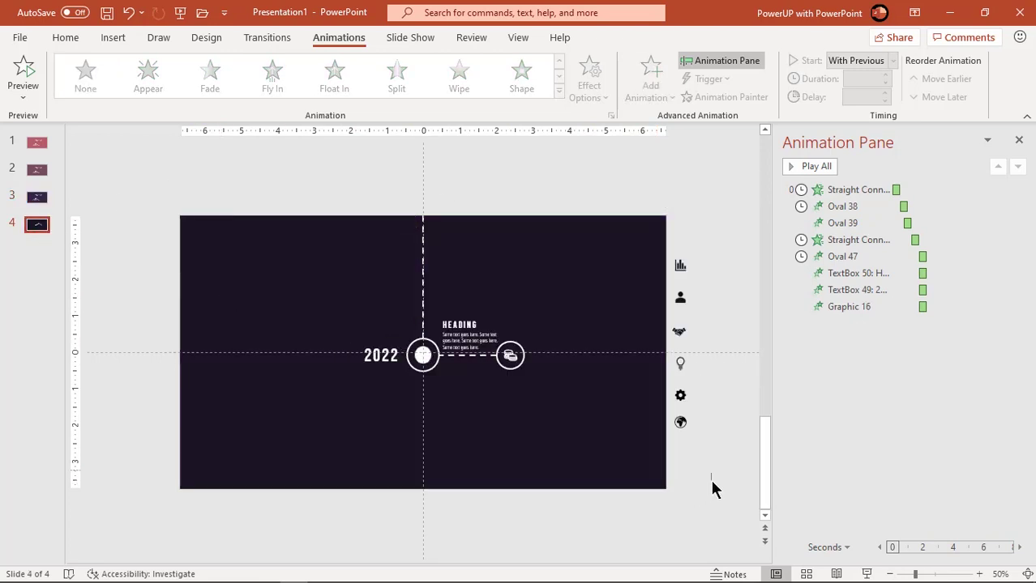
{"action": "left_click_drag", "start_coordinate": [713, 488], "coordinate": [651, 218]}
{"action": "key", "text": "Delete"}
{"action": "left_click", "coordinate": [36, 142]}
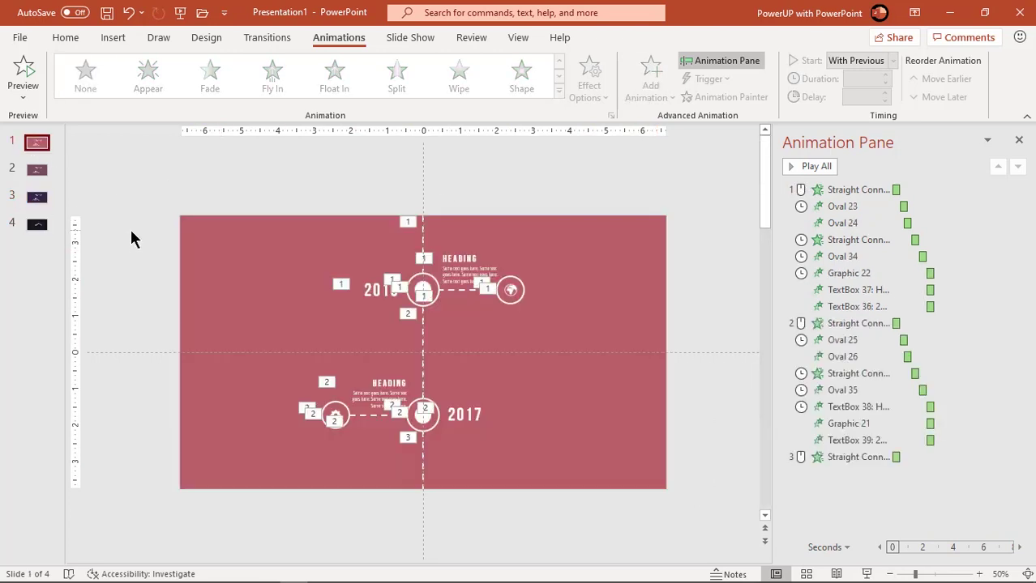
{"action": "key", "text": "F5"}
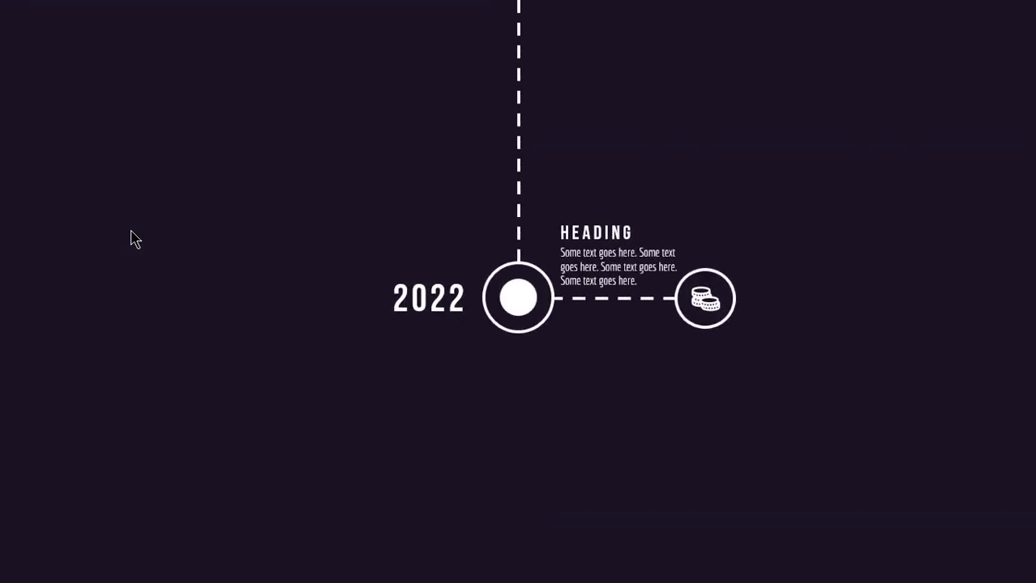
{"action": "key", "text": "Escape"}
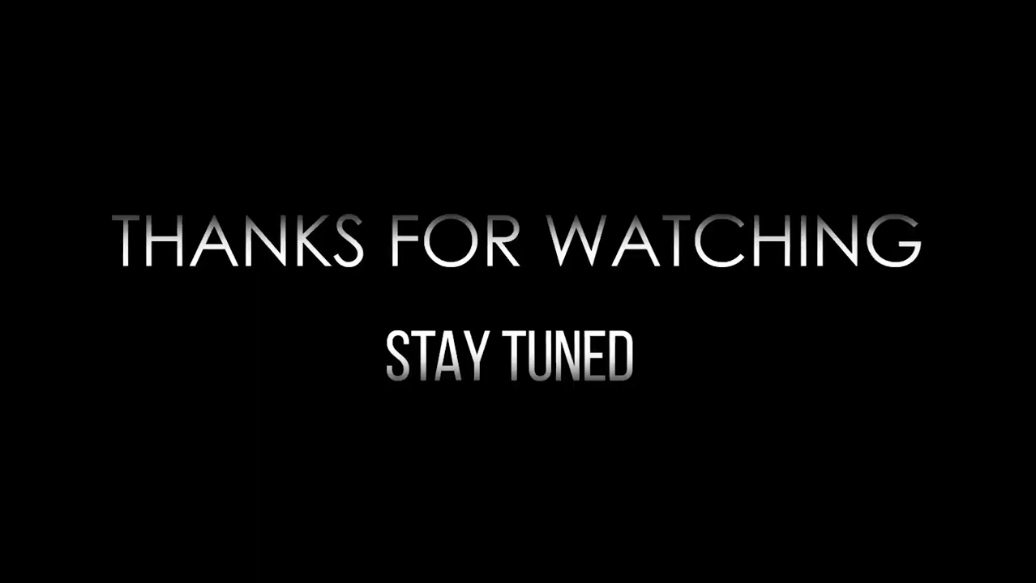